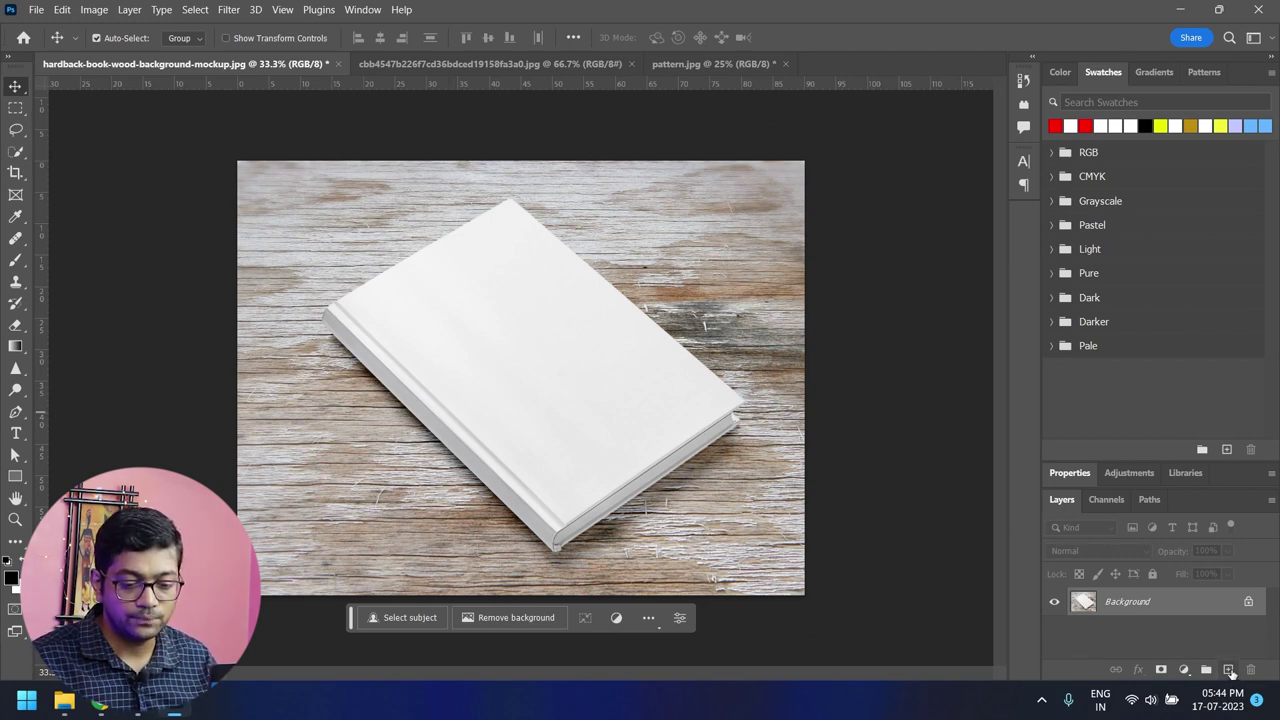
# Add an empty layer and open Vanishing Point with the old perspective plane deleted.
pyautogui.click(1229, 671)
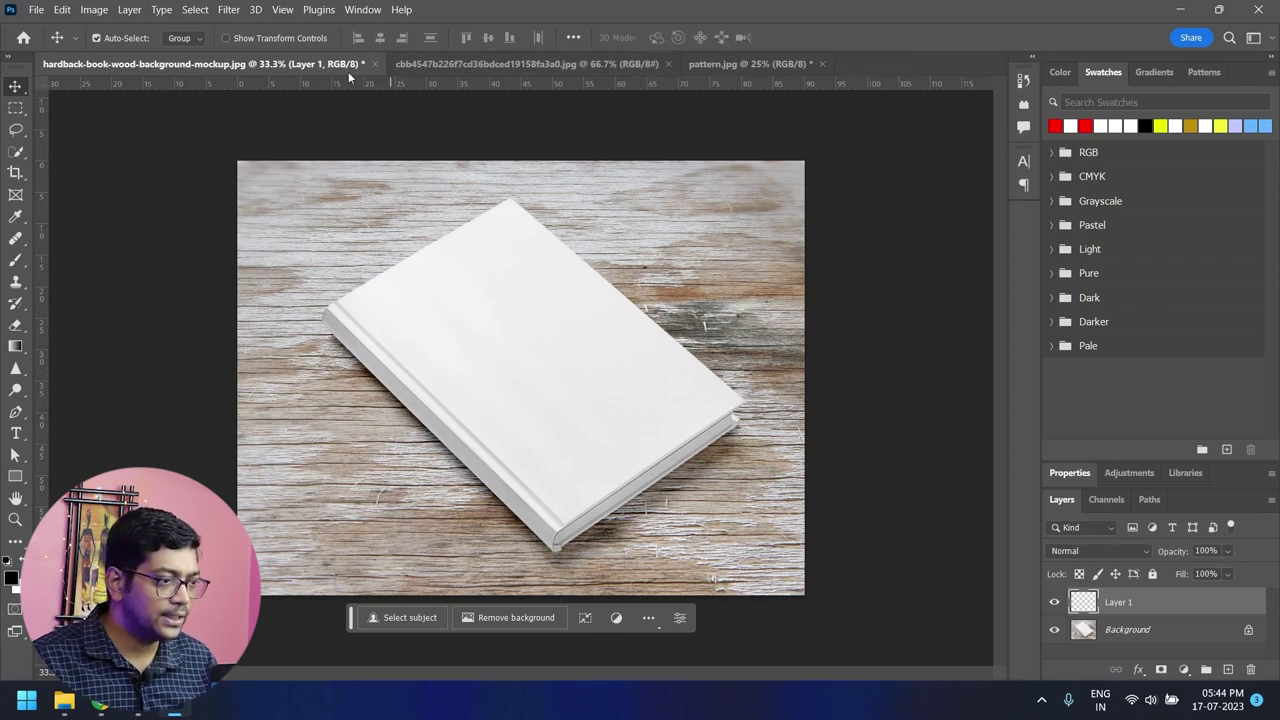
pyautogui.click(229, 10)
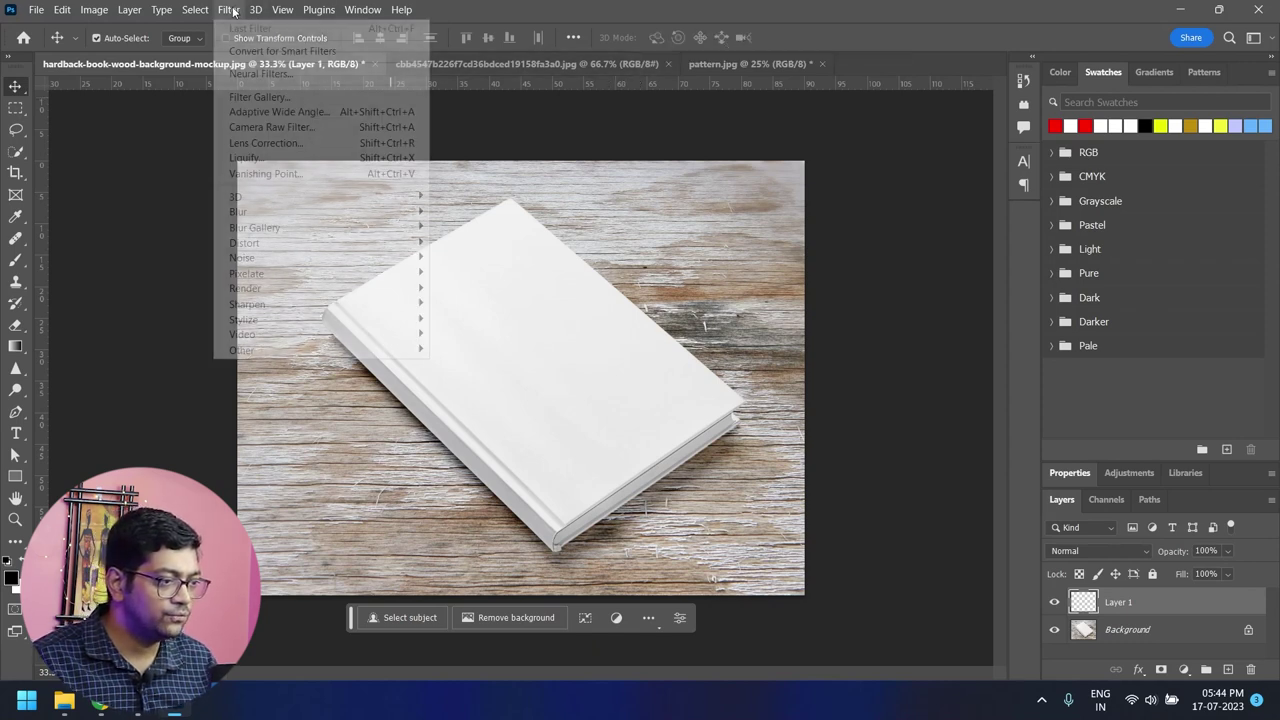
pyautogui.click(262, 173)
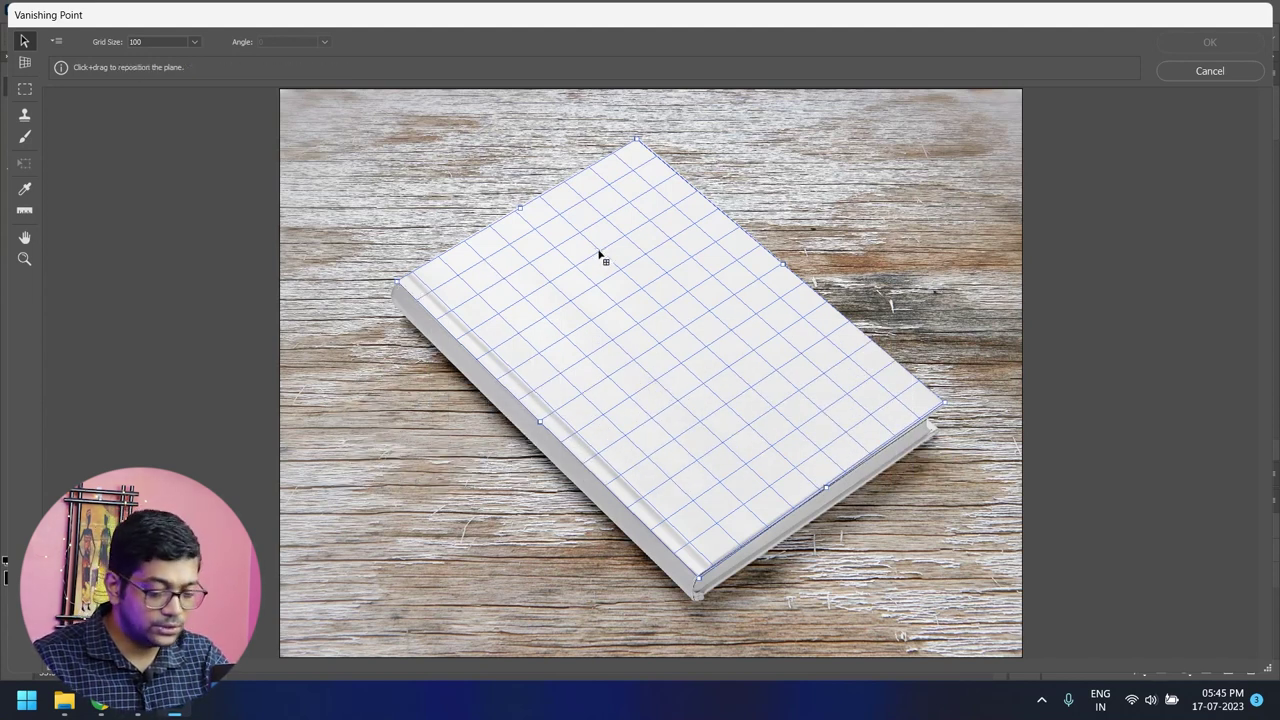
pyautogui.press('BackSpace')
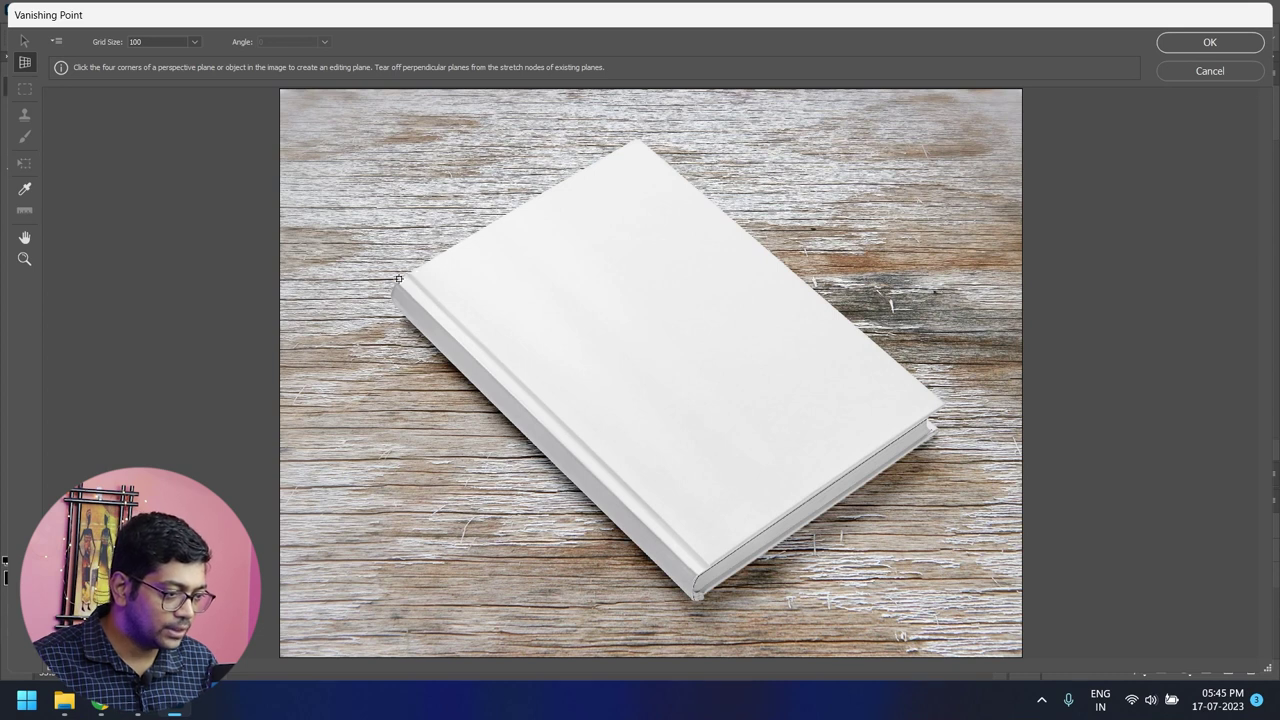
# Draw a plane on the book's cover corners and tear off a perpendicular 270° spine plane.
pyautogui.click(398, 280)
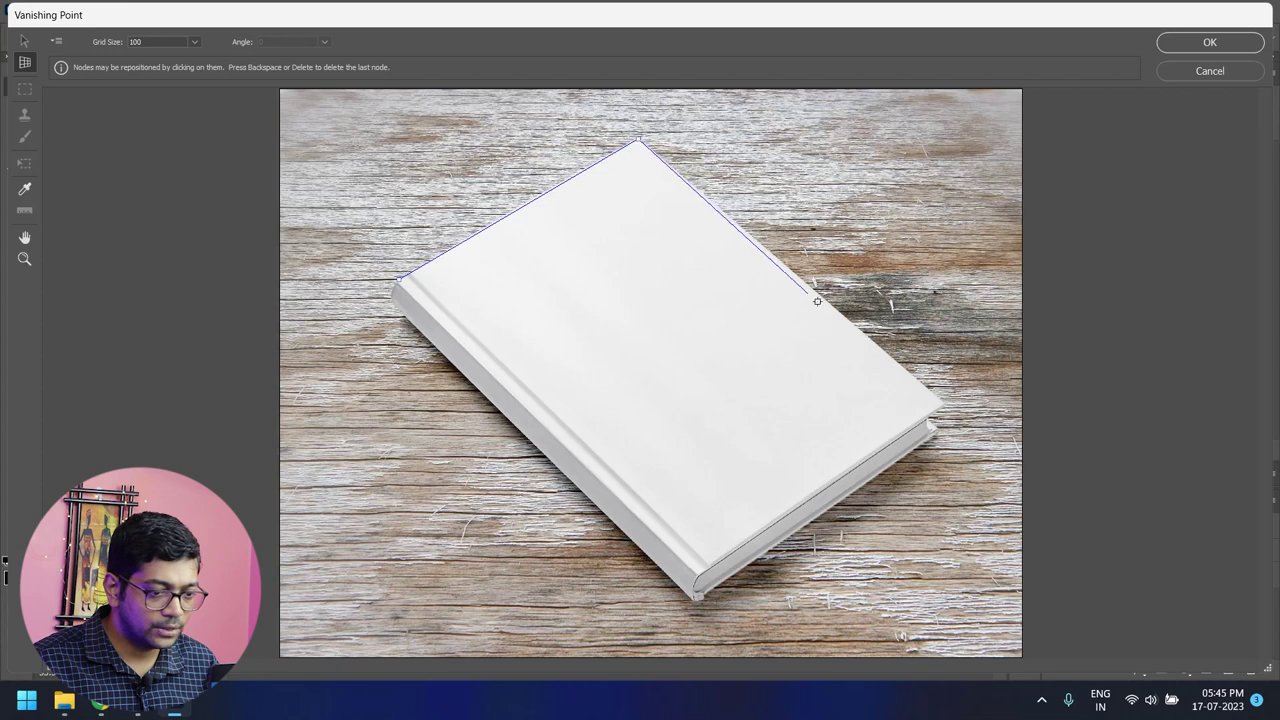
pyautogui.click(944, 404)
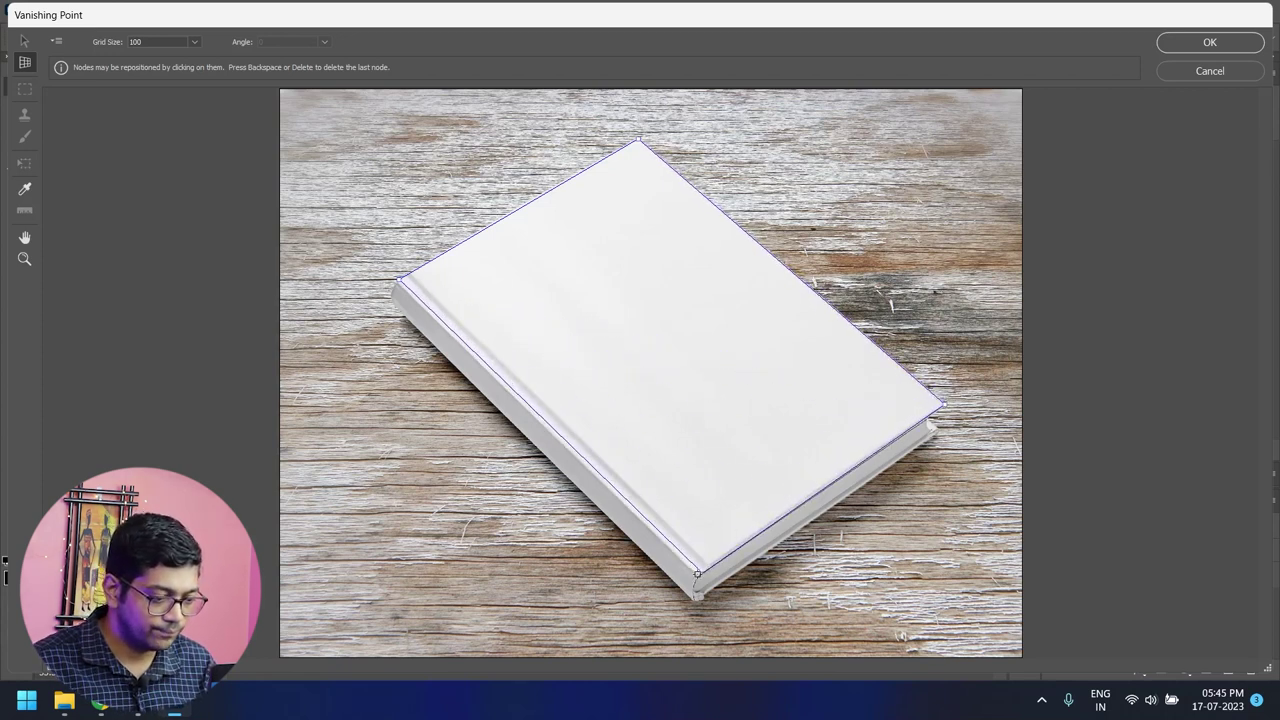
pyautogui.click(698, 574)
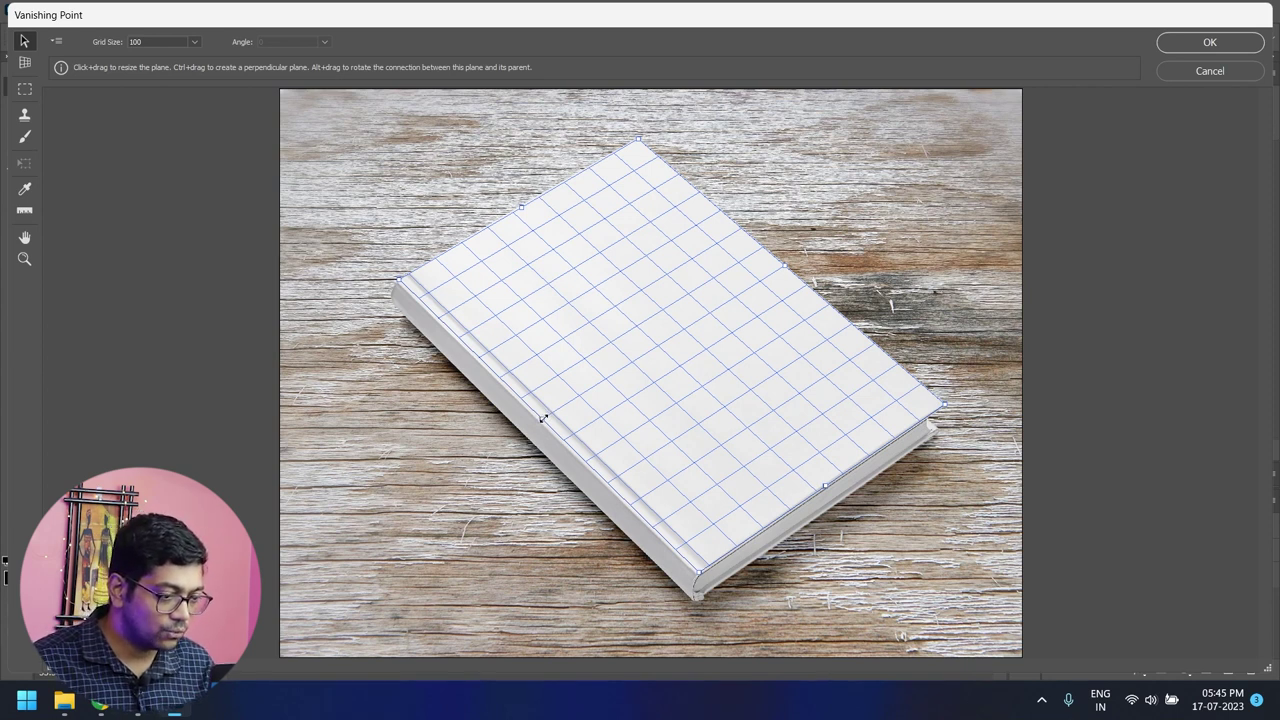
pyautogui.keyDown('ctrl'); pyautogui.moveTo(544, 419); pyautogui.dragTo(540, 465); pyautogui.keyUp('ctrl')
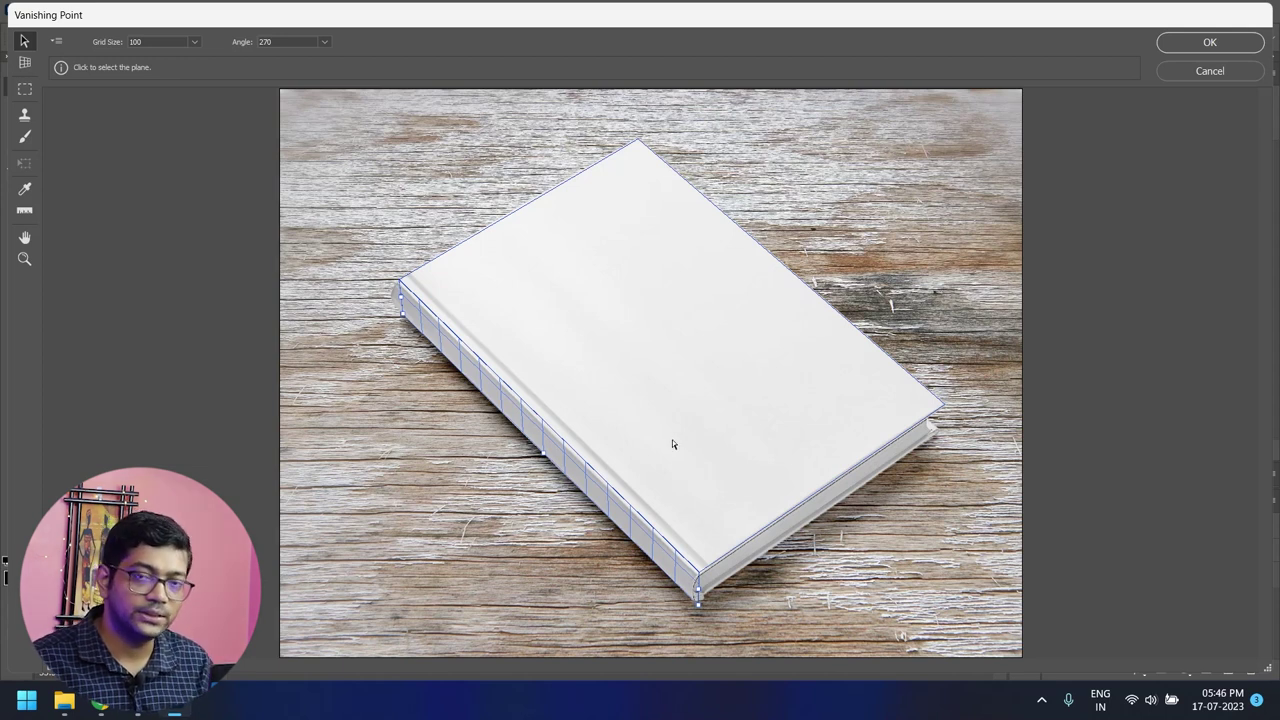
# Adjust the spine plane's corner nodes until it fits along the book's spine.
pyautogui.click(537, 440)
pyautogui.moveTo(398, 311); pyautogui.dragTo(398, 305)
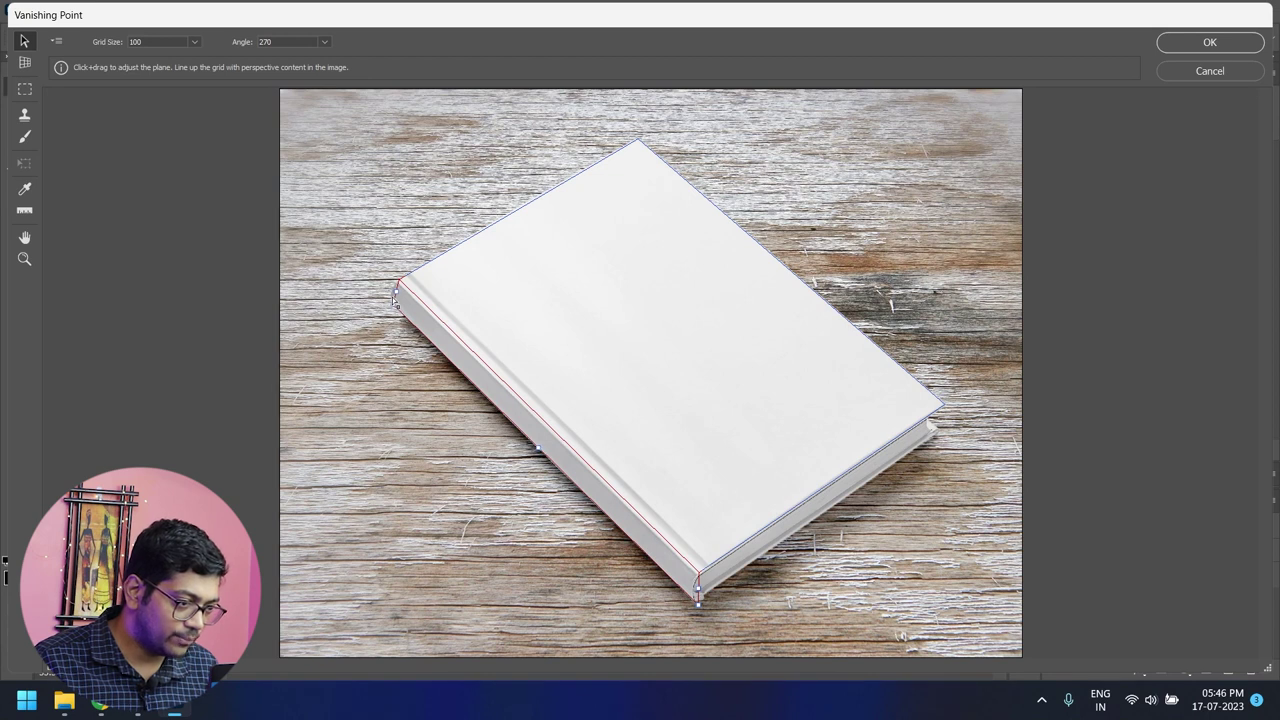
pyautogui.moveTo(394, 296); pyautogui.dragTo(397, 308)
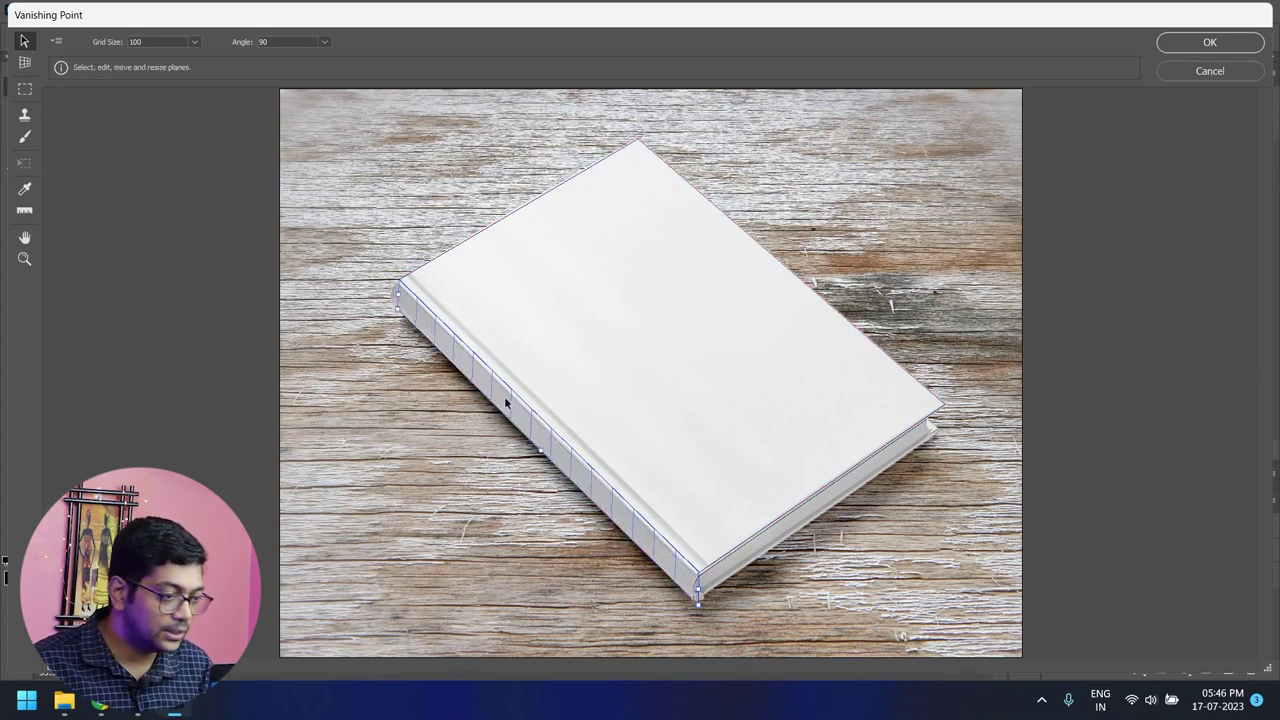
pyautogui.click(396, 308)
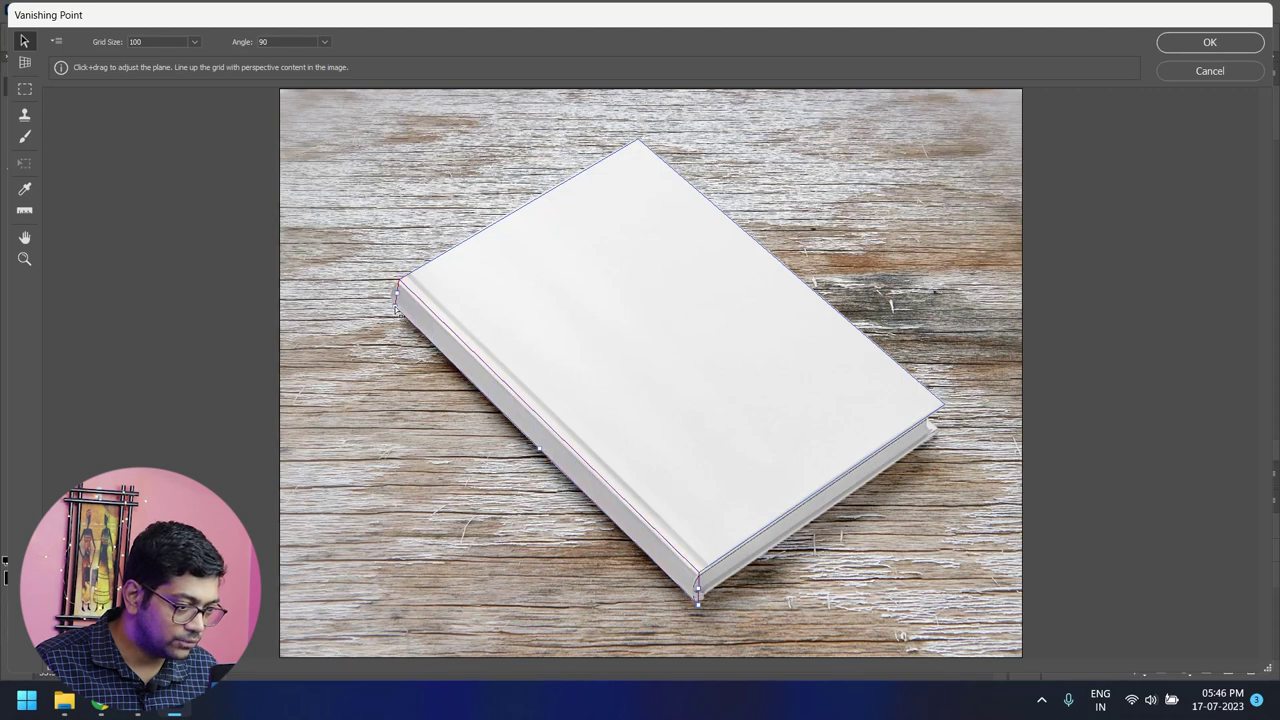
pyautogui.moveTo(391, 300)
pyautogui.mouseDown()
pyautogui.moveTo(367, 324)
pyautogui.moveTo(393, 310)
pyautogui.mouseUp()
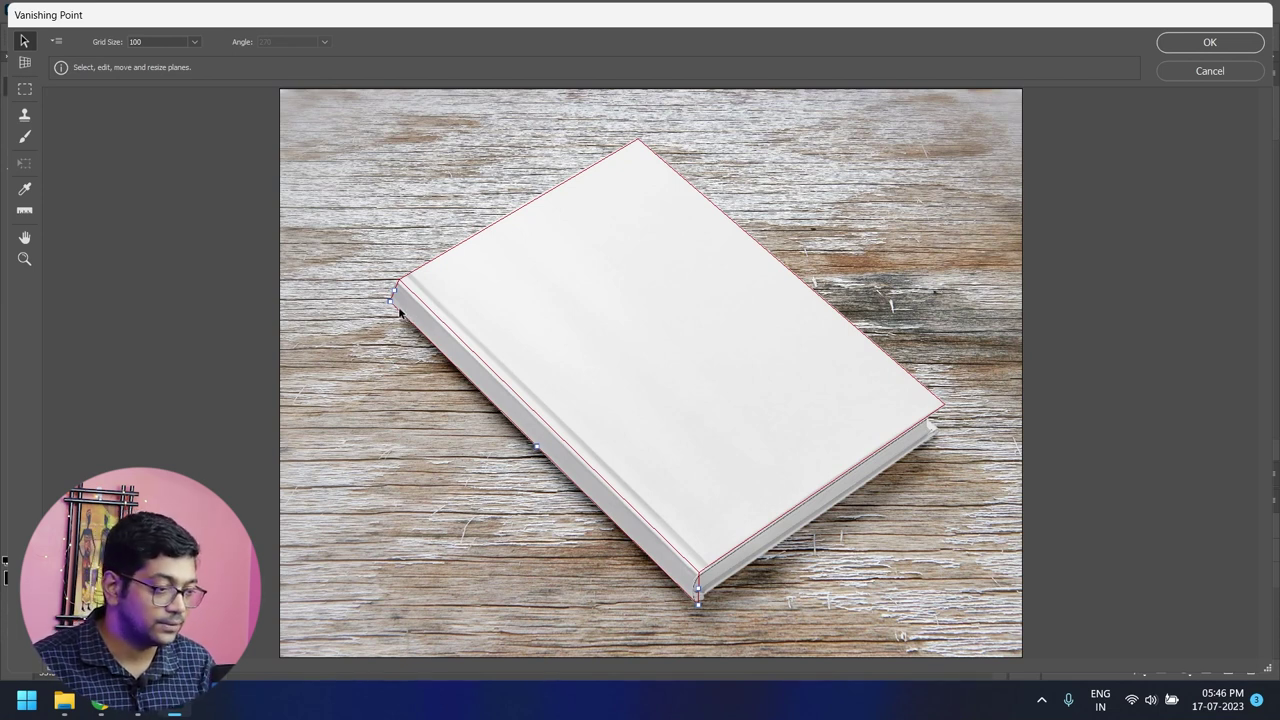
pyautogui.moveTo(537, 447); pyautogui.dragTo(542, 456)
pyautogui.moveTo(401, 318)
pyautogui.mouseDown()
pyautogui.moveTo(400, 300)
pyautogui.moveTo(407, 317)
pyautogui.mouseUp()
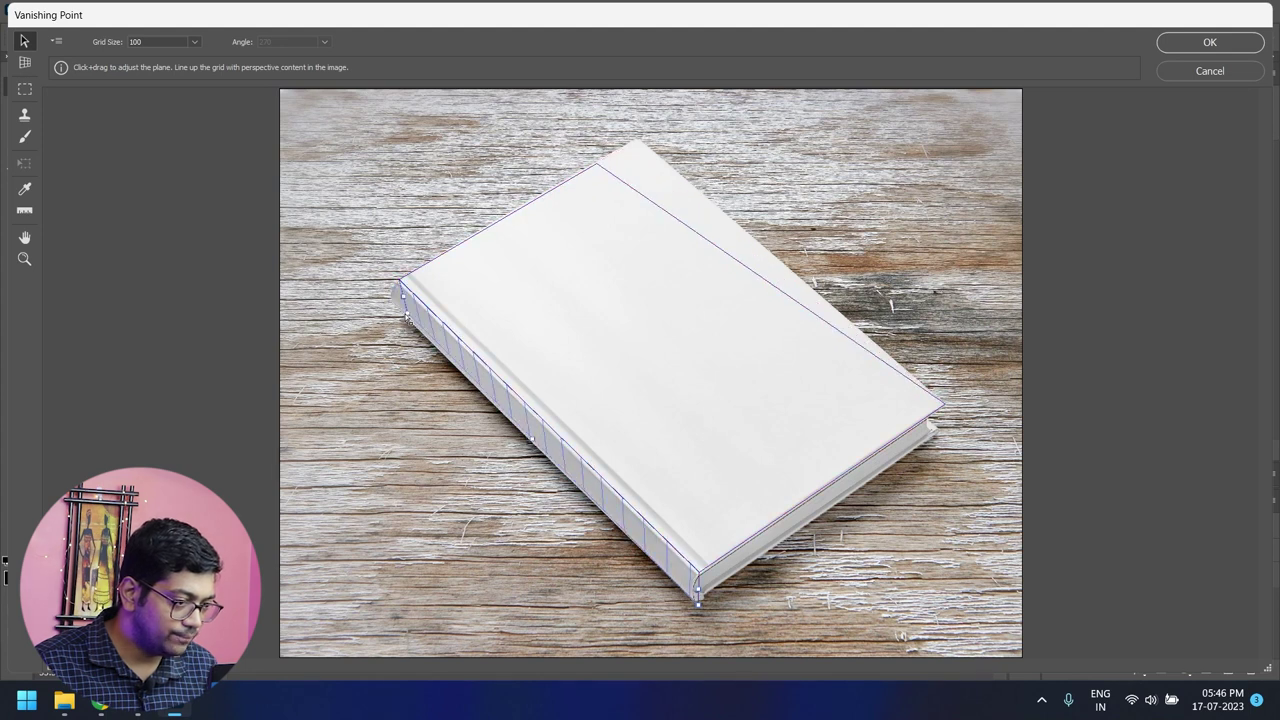
pyautogui.moveTo(697, 602); pyautogui.dragTo(699, 606)
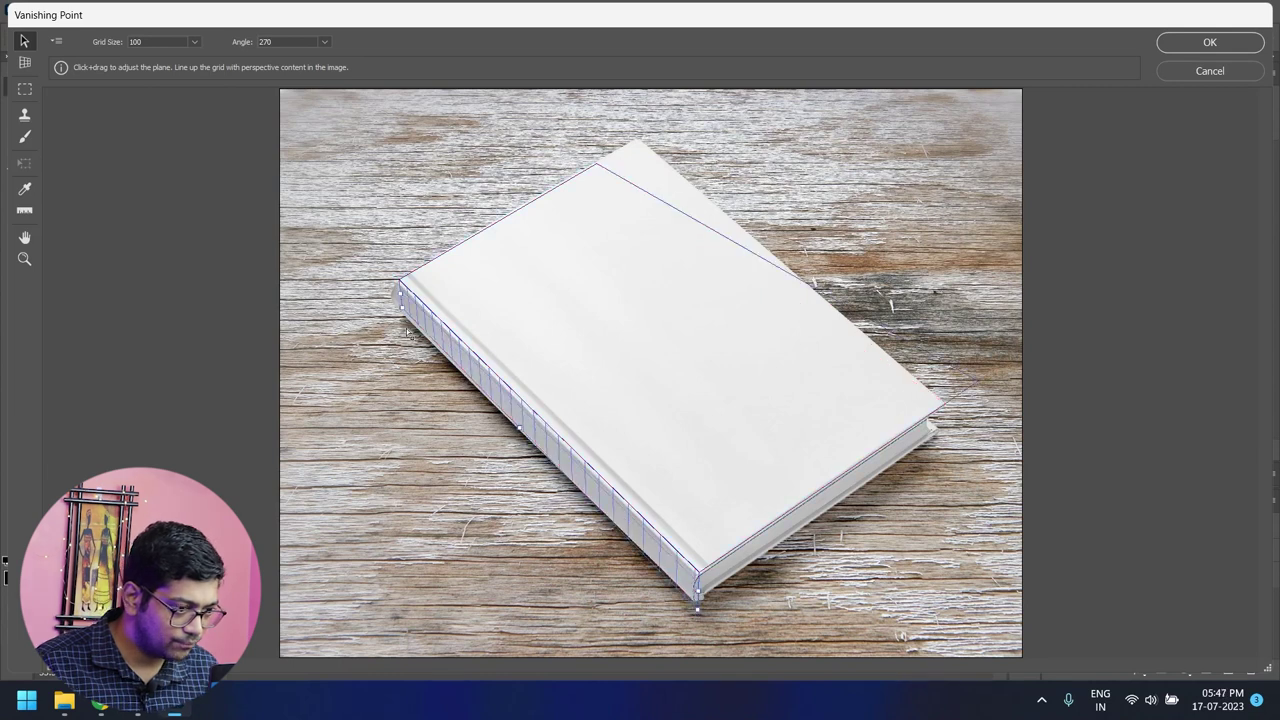
# Drag the cover plane's corners onto the book so the grid covers the whole front cover.
pyautogui.click(600, 170)
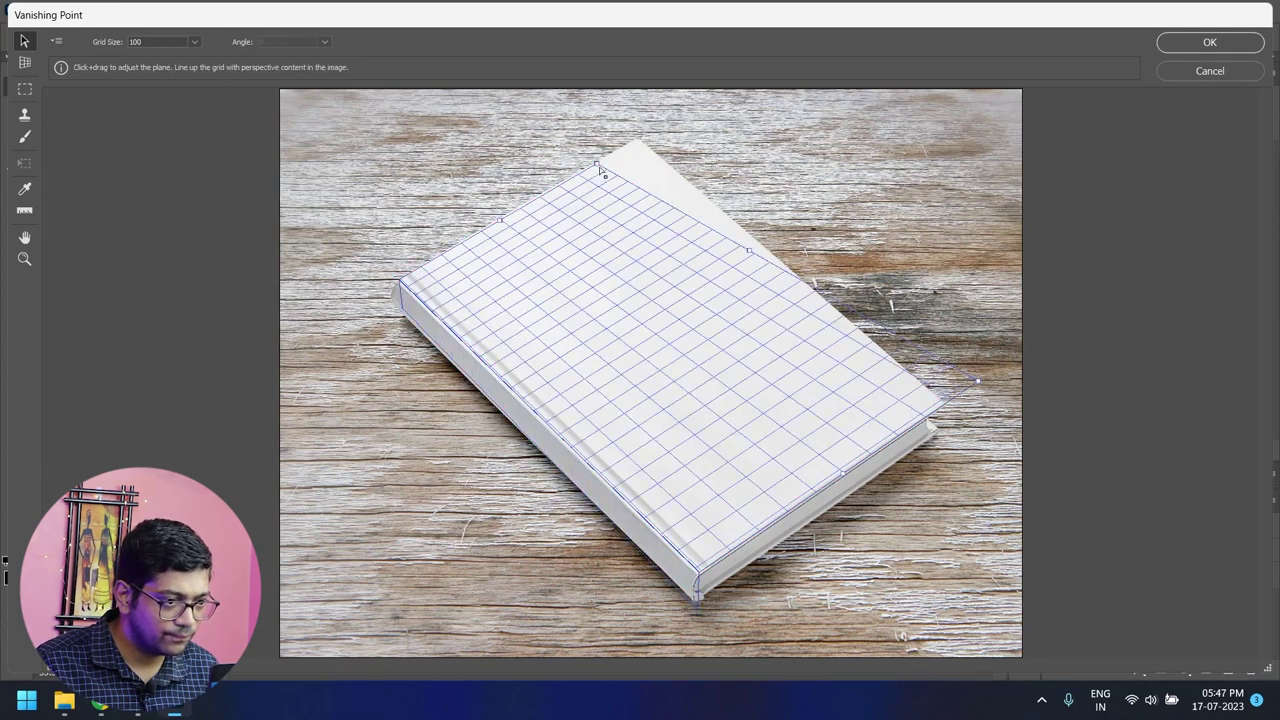
pyautogui.moveTo(600, 170); pyautogui.dragTo(643, 145)
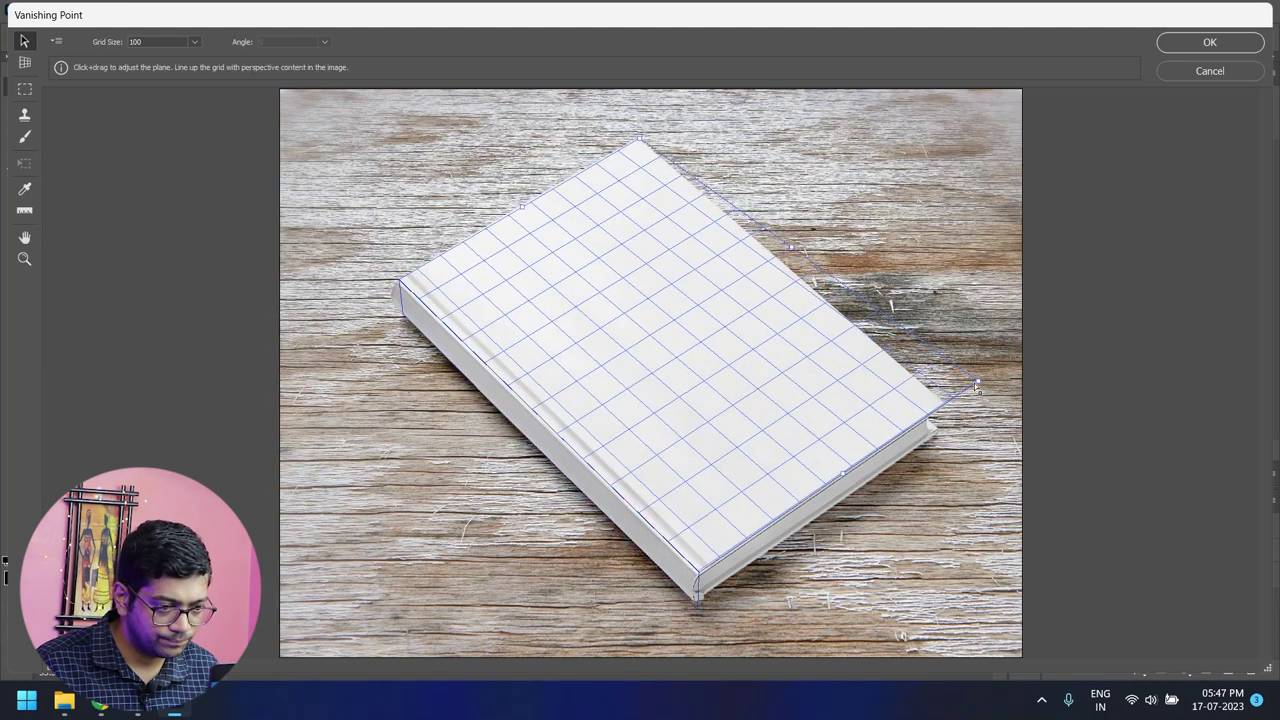
pyautogui.moveTo(977, 386); pyautogui.dragTo(940, 408)
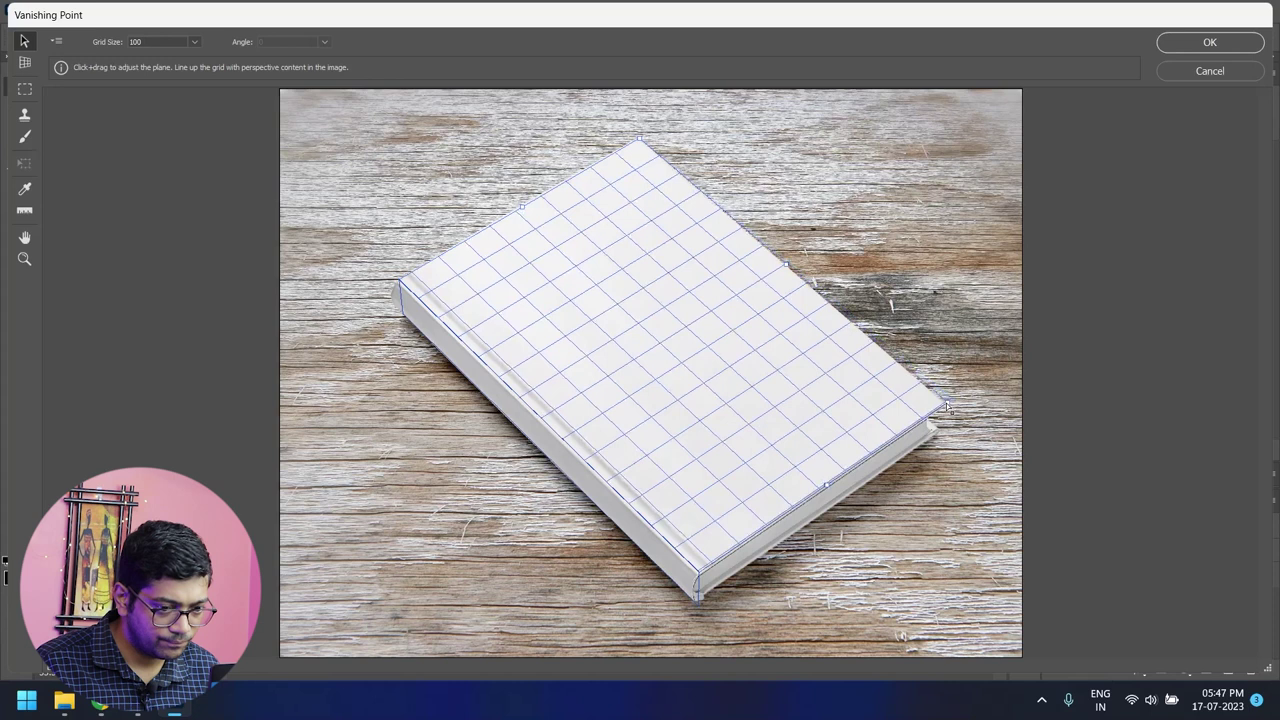
pyautogui.moveTo(548, 432); pyautogui.dragTo(472, 375)
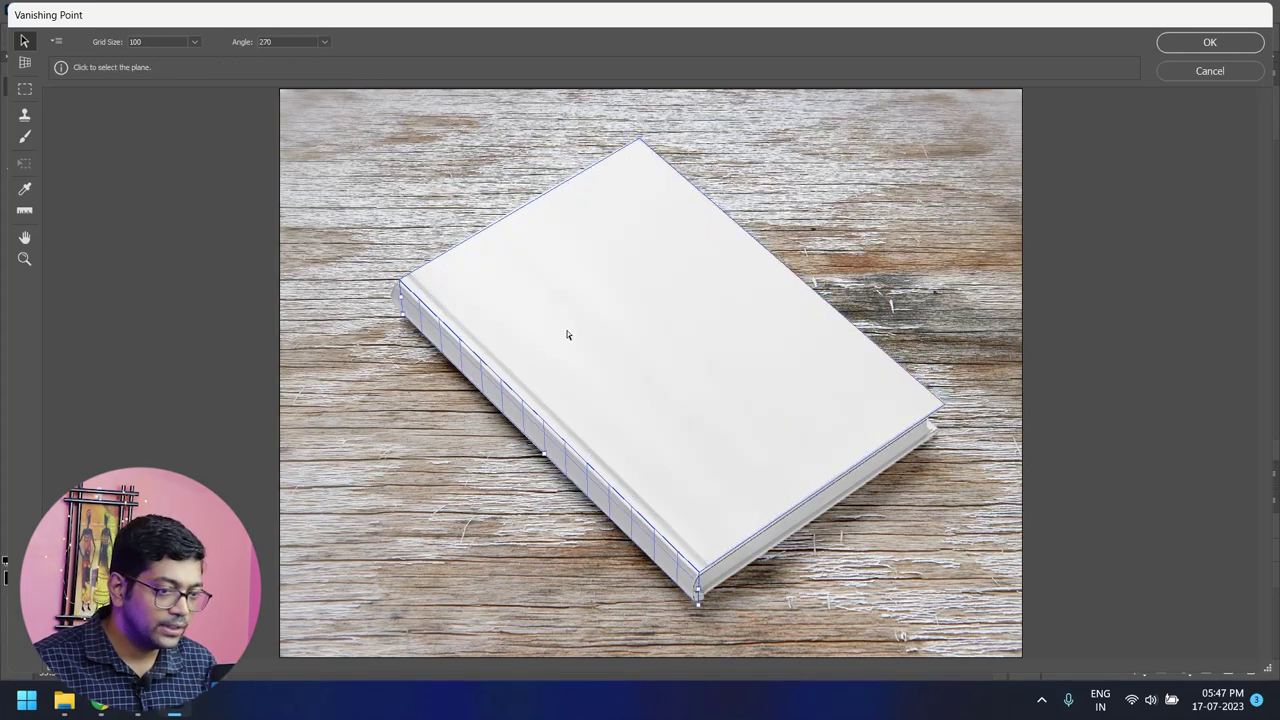
# Accept the cover and spine perspective planes, then look through the staircase and pattern documents.
pyautogui.click(1166, 47)
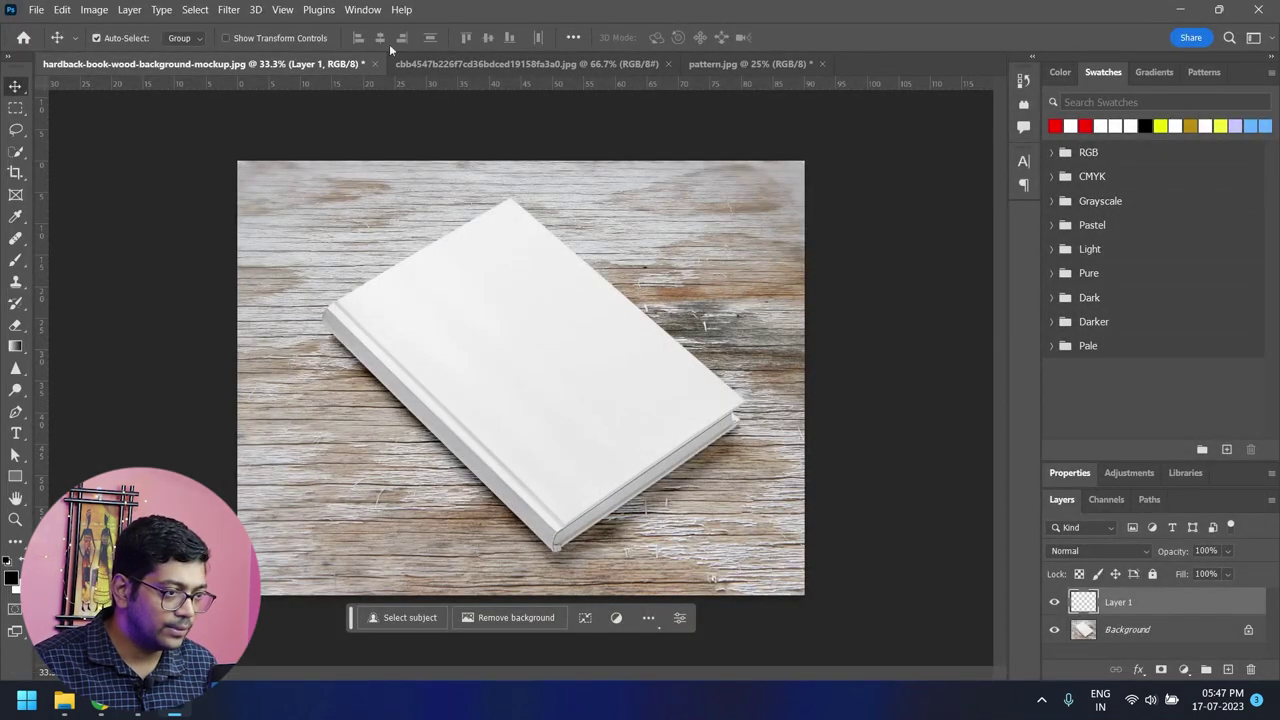
pyautogui.click(467, 65)
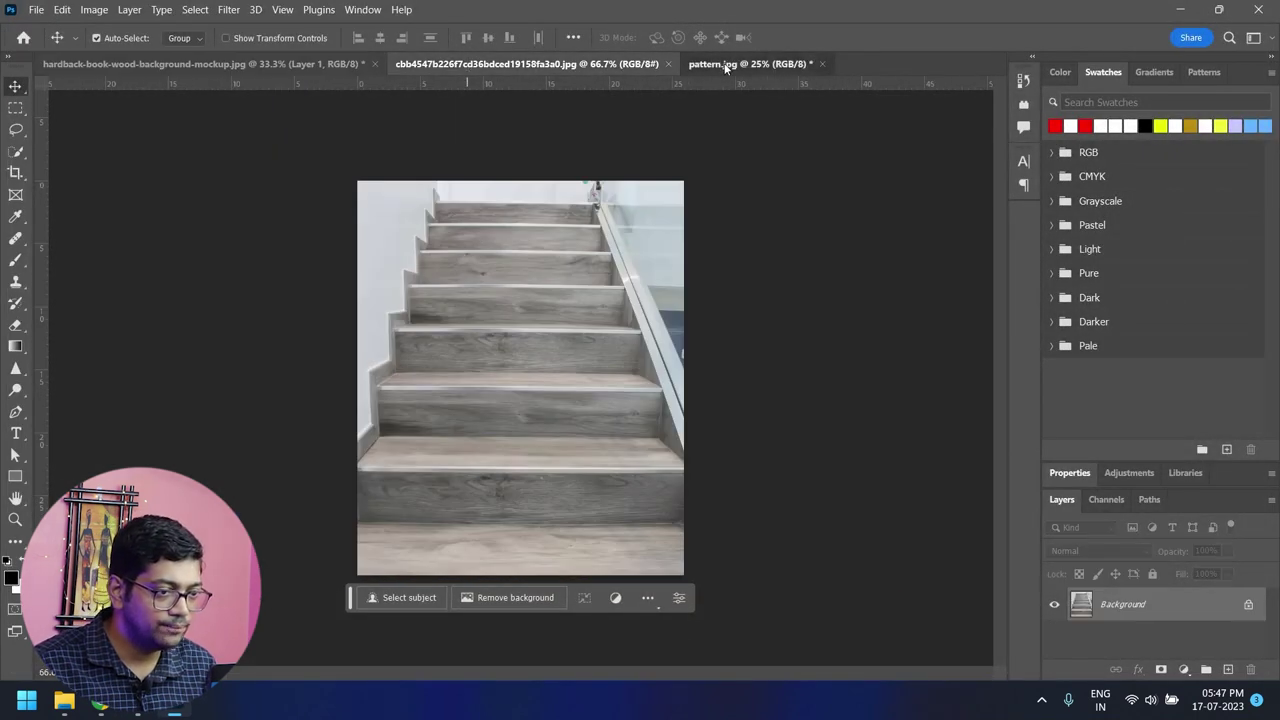
pyautogui.click(726, 65)
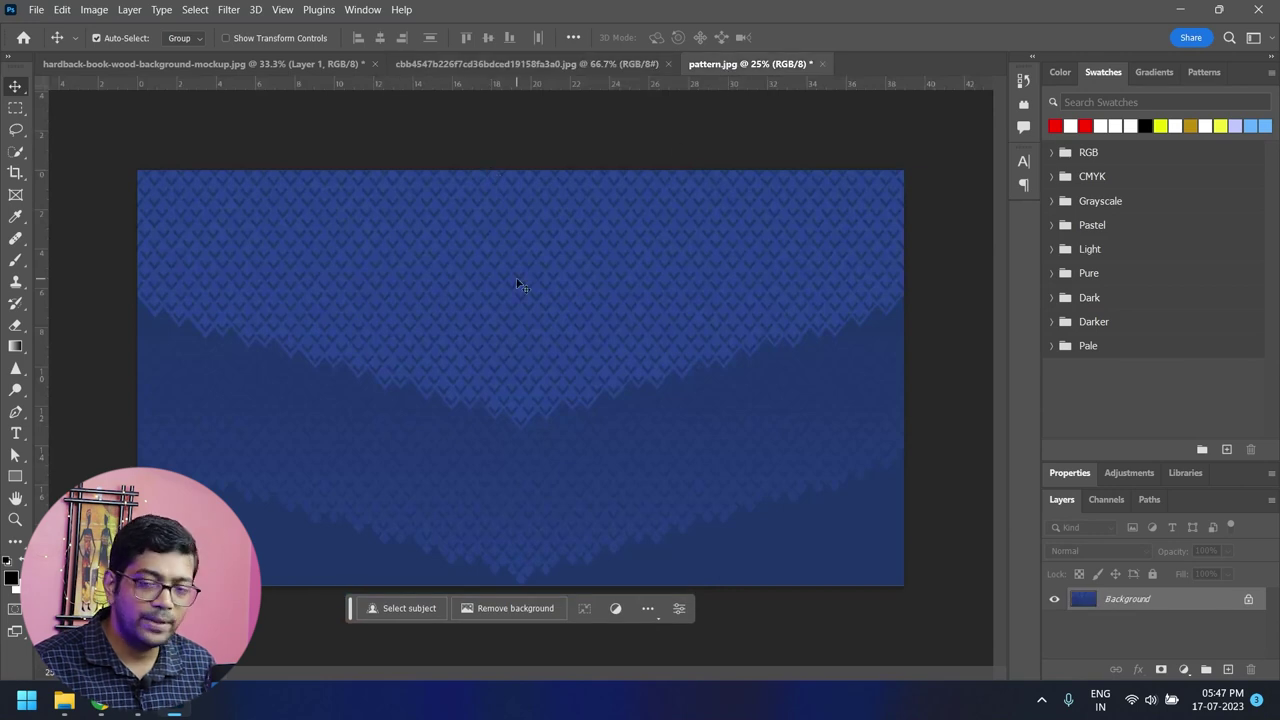
# Open jesus-7888473_1280.webp, copy the whole painting, and return to the book mockup.
pyautogui.click(63, 700)
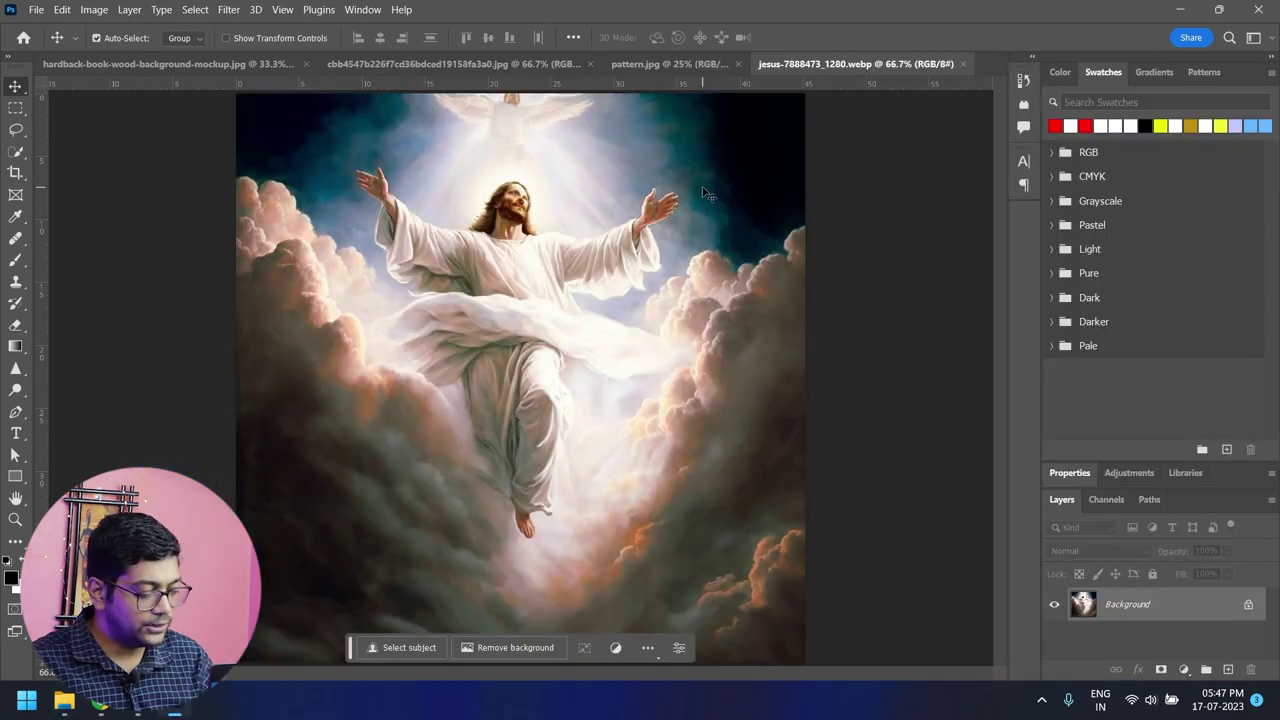
pyautogui.hotkey('ctrl', 'a')
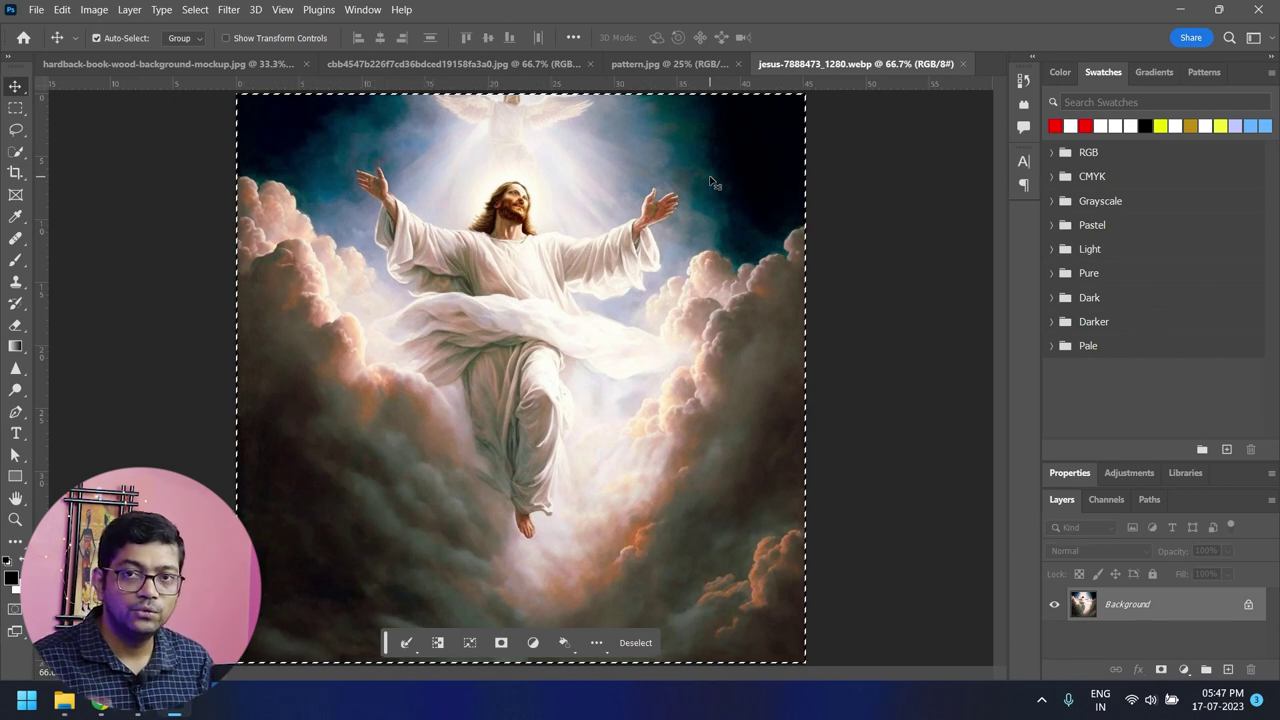
pyautogui.press('ctrl')
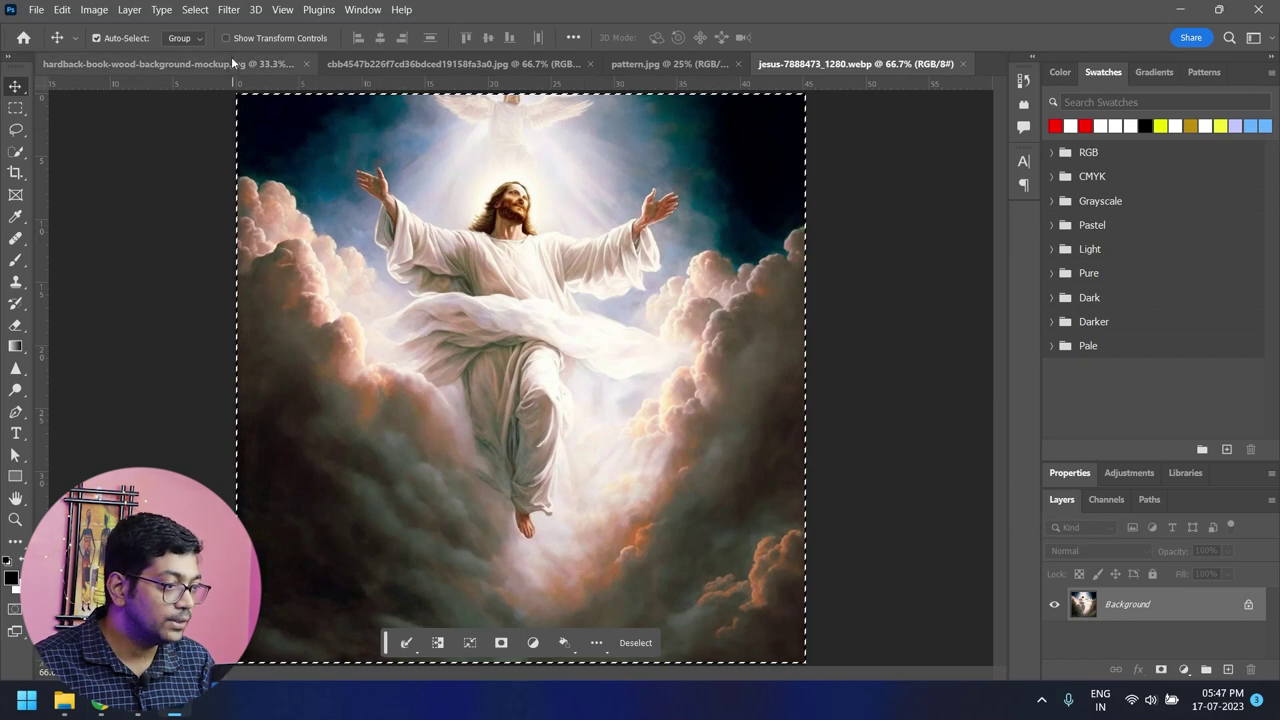
pyautogui.click(310, 64)
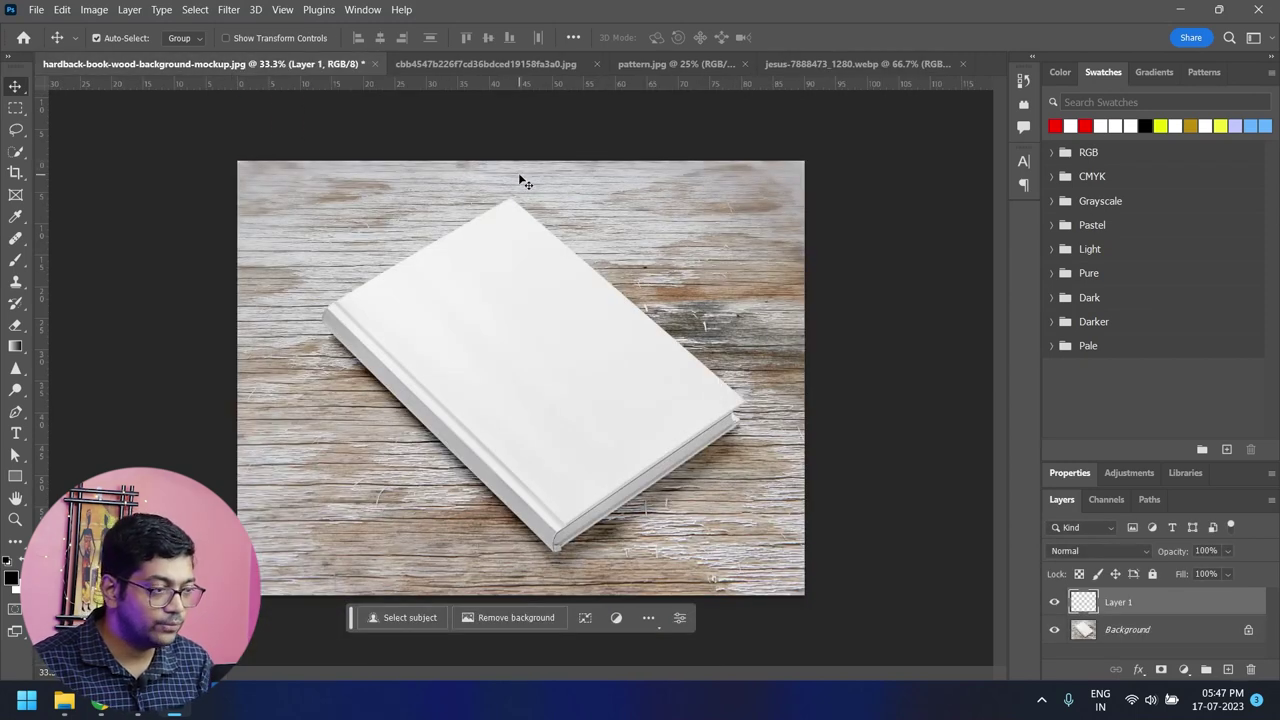
# Reopen Vanishing Point, paste the cloud painting and move it onto the book cover.
pyautogui.click(228, 9)
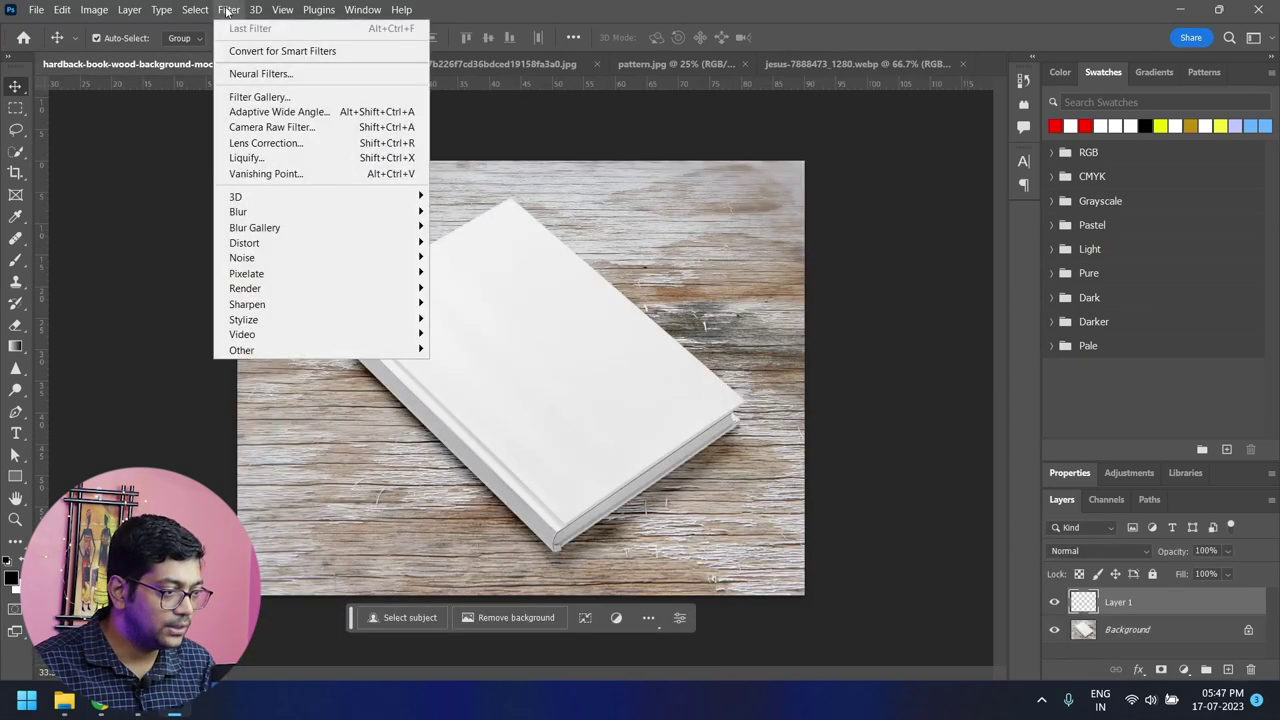
pyautogui.click(262, 173)
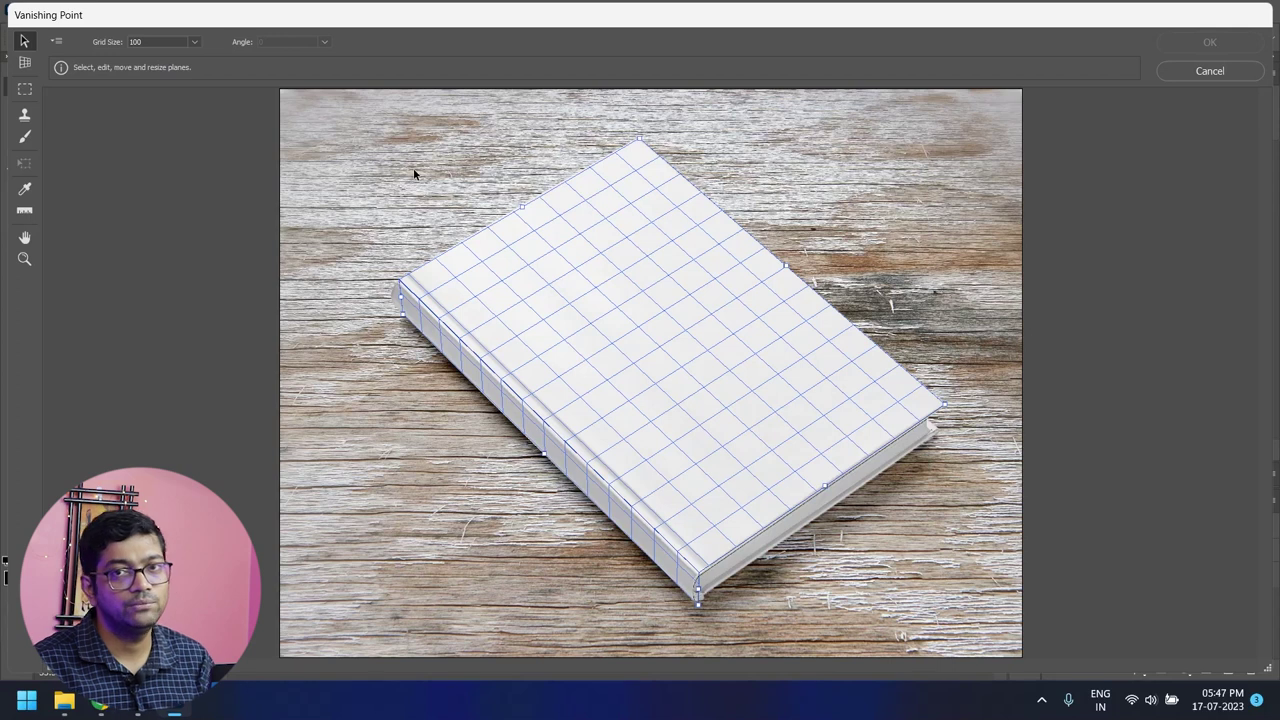
pyautogui.press('alt')
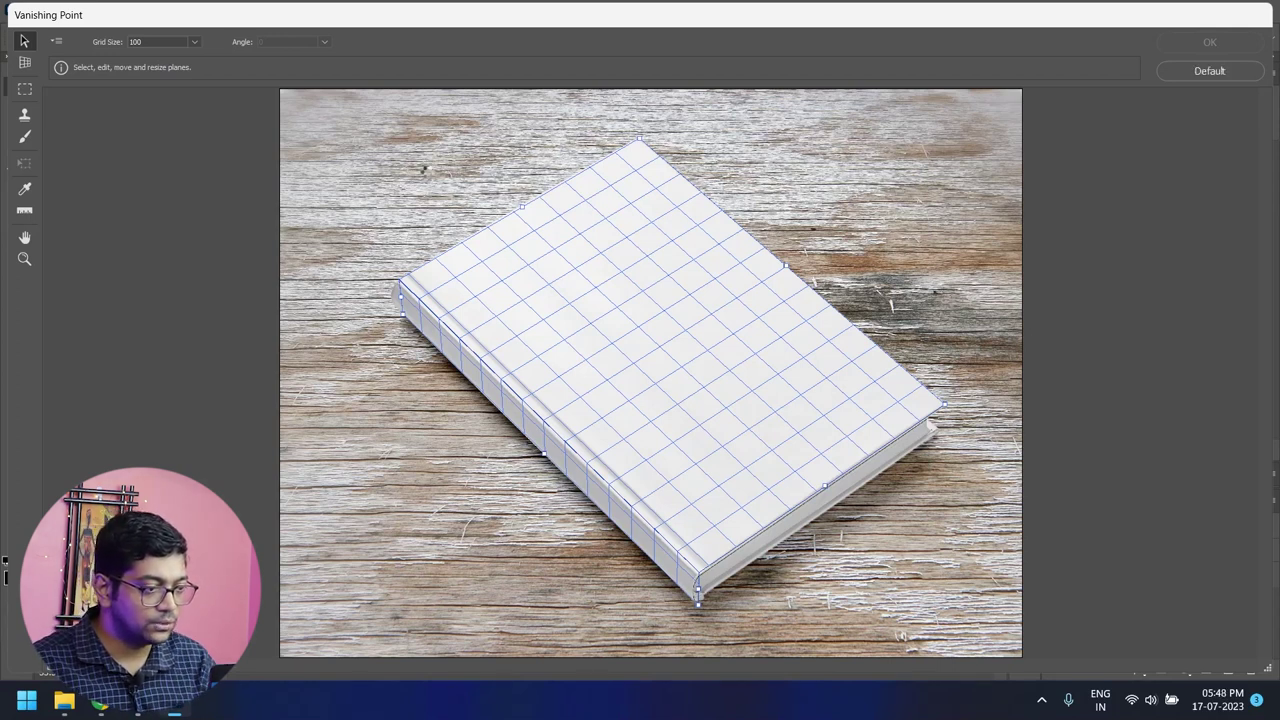
pyautogui.hotkey('ctrl', 'v')
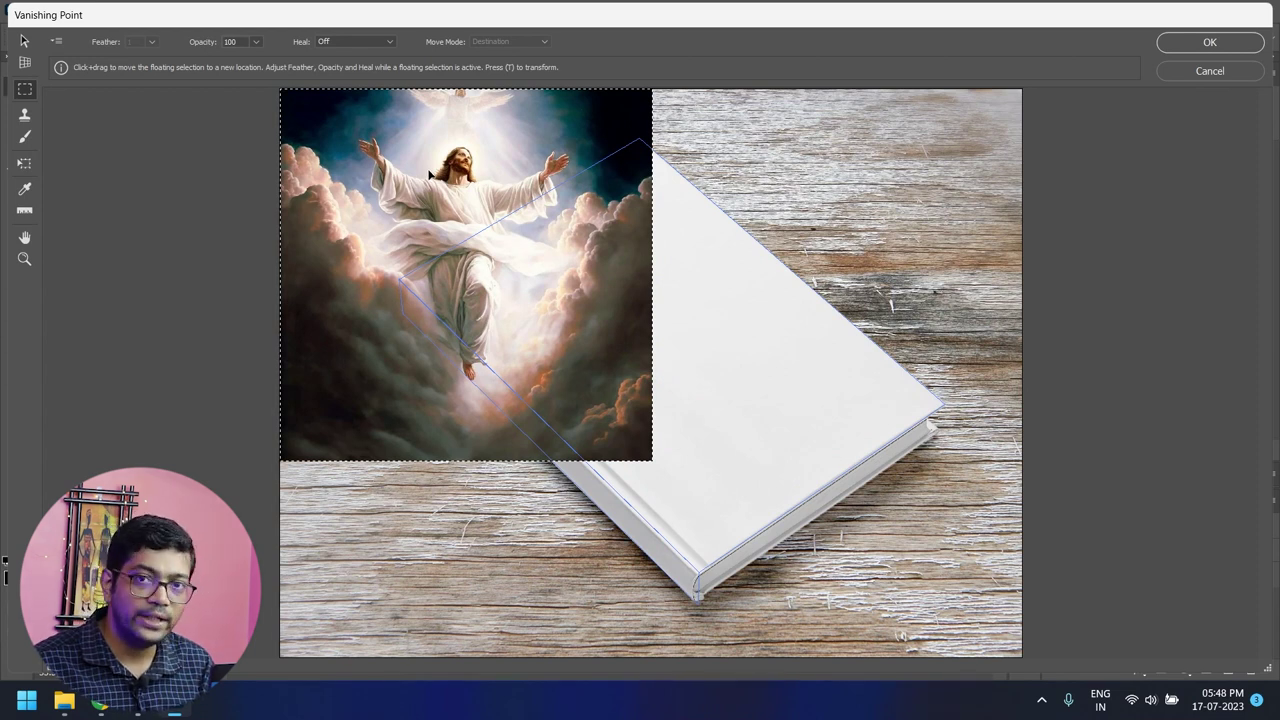
pyautogui.moveTo(416, 176); pyautogui.dragTo(537, 296)
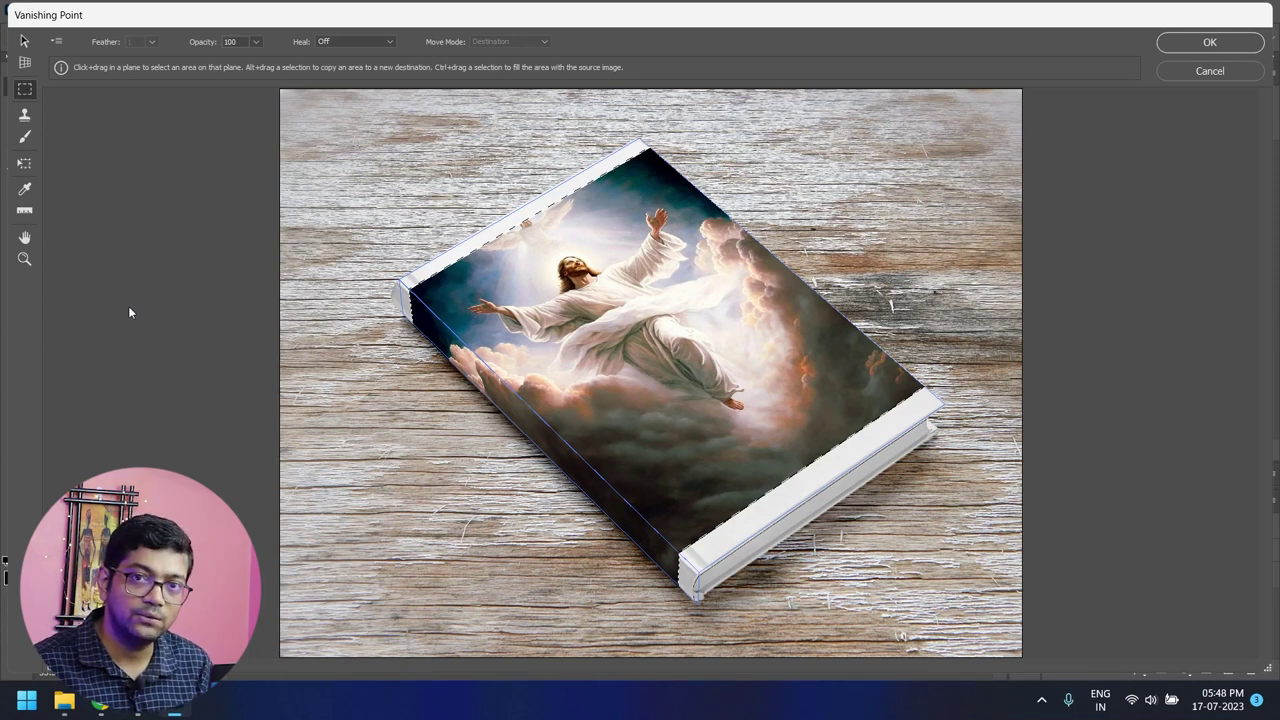
# Stretch the painting's top and bottom edges to the cover's edges and apply it.
pyautogui.click(24, 164)
pyautogui.moveTo(526, 217); pyautogui.dragTo(516, 204)
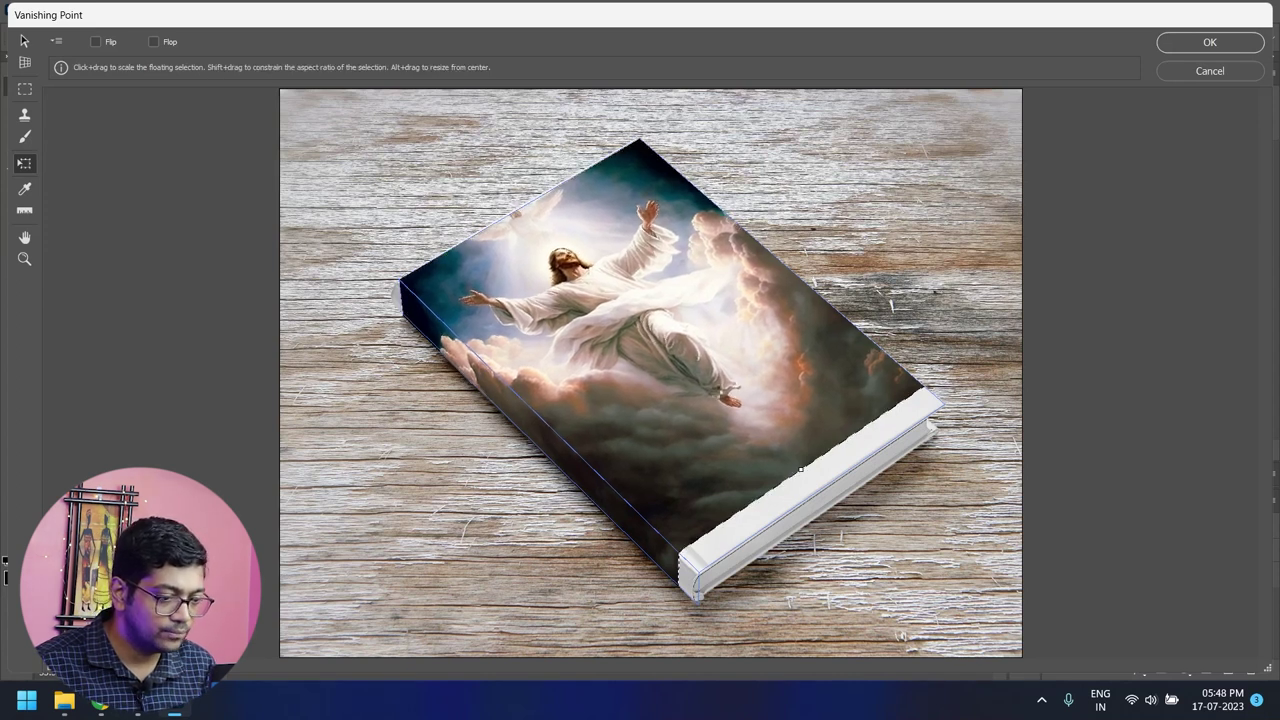
pyautogui.moveTo(800, 468); pyautogui.dragTo(816, 496)
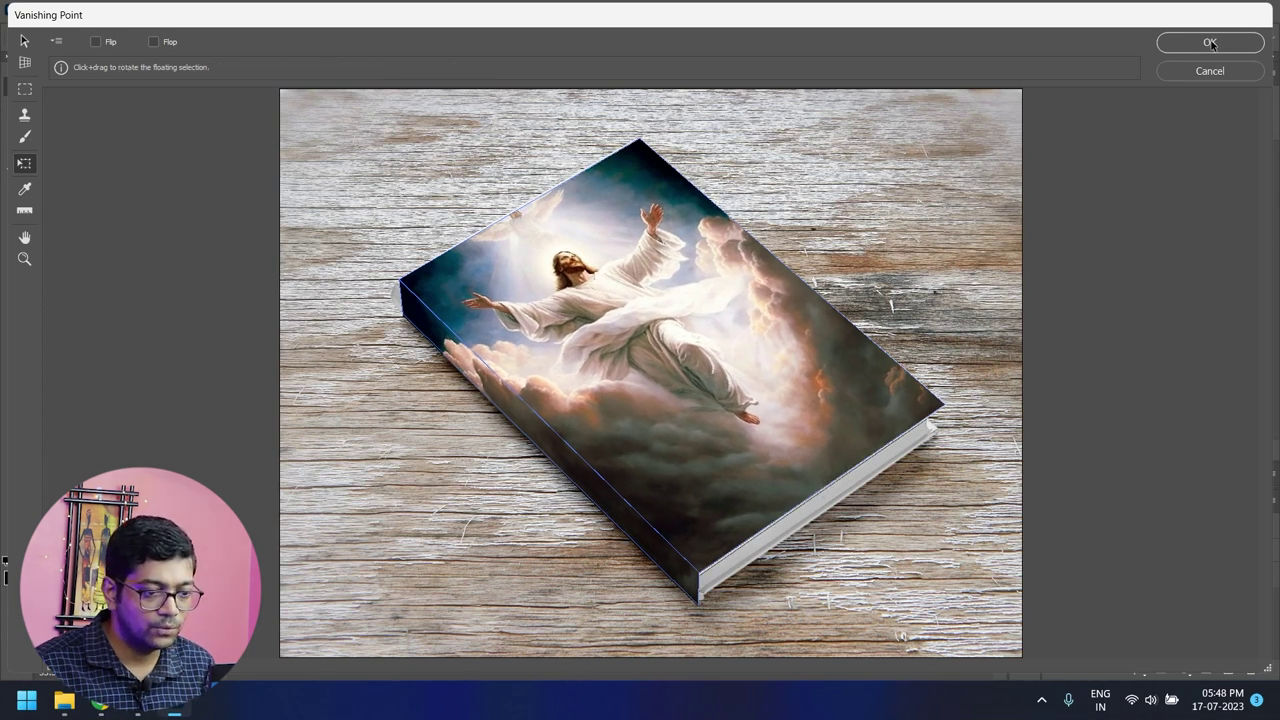
pyautogui.click(1210, 42)
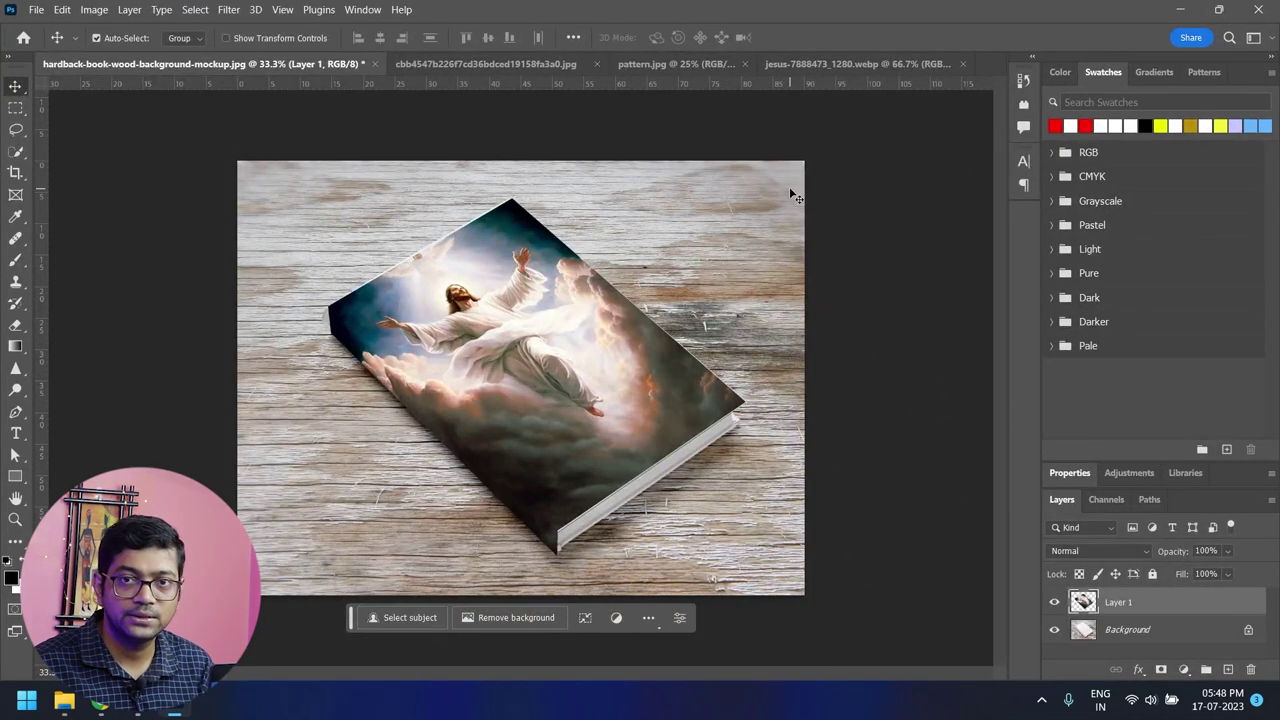
pyautogui.scroll(3, 312, 358)
pyautogui.scroll(2, 312, 358)
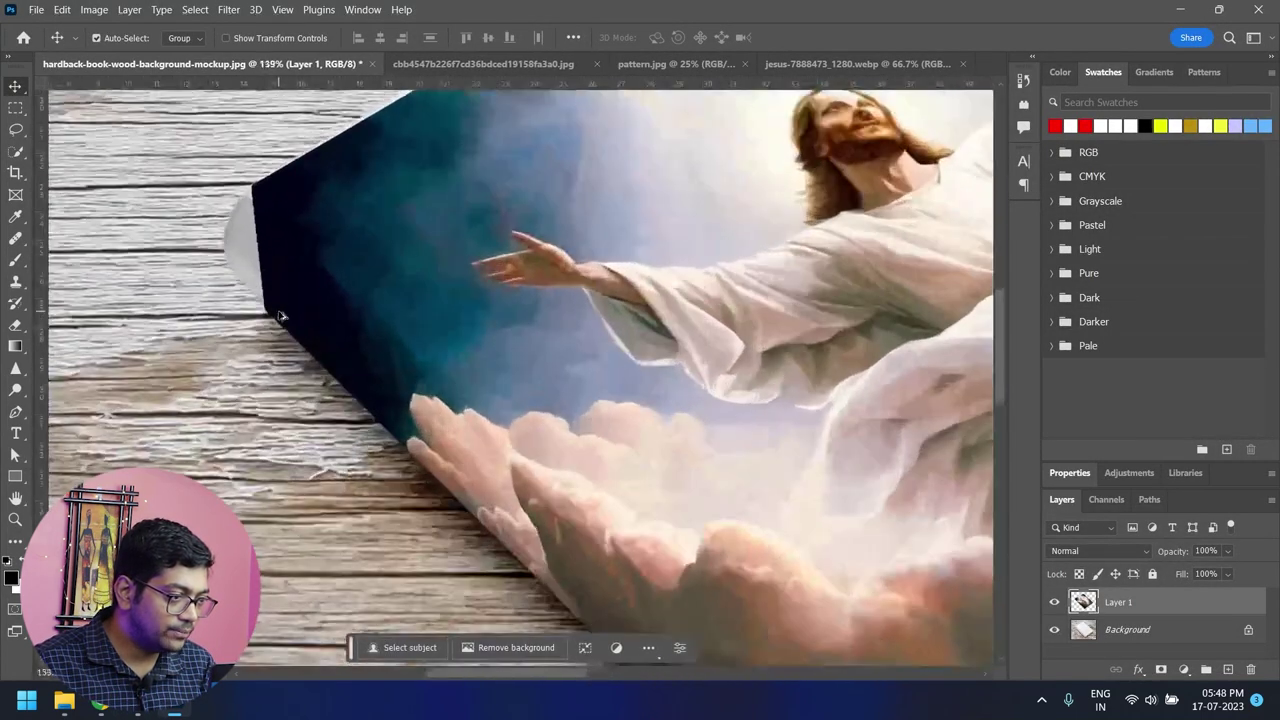
pyautogui.scroll(-2, 383, 309)
pyautogui.scroll(-2, 371, 294)
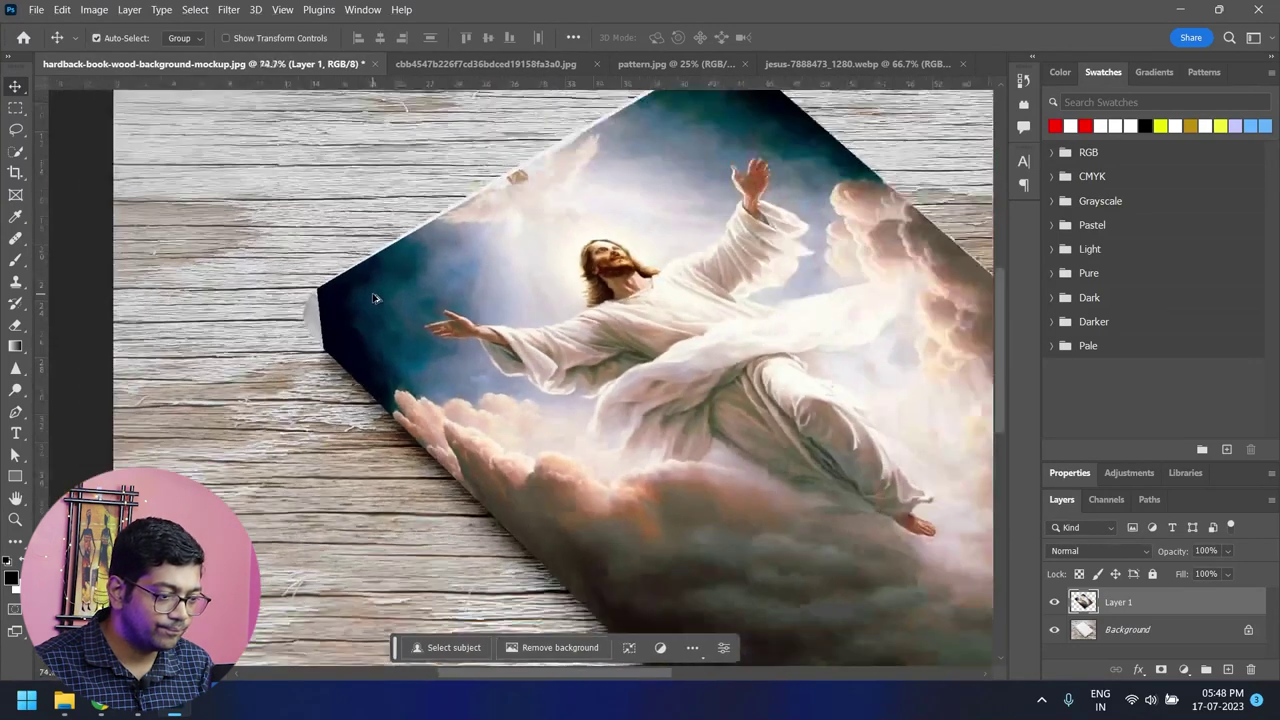
pyautogui.scroll(-2, 469, 362)
pyautogui.scroll(-2, 470, 363)
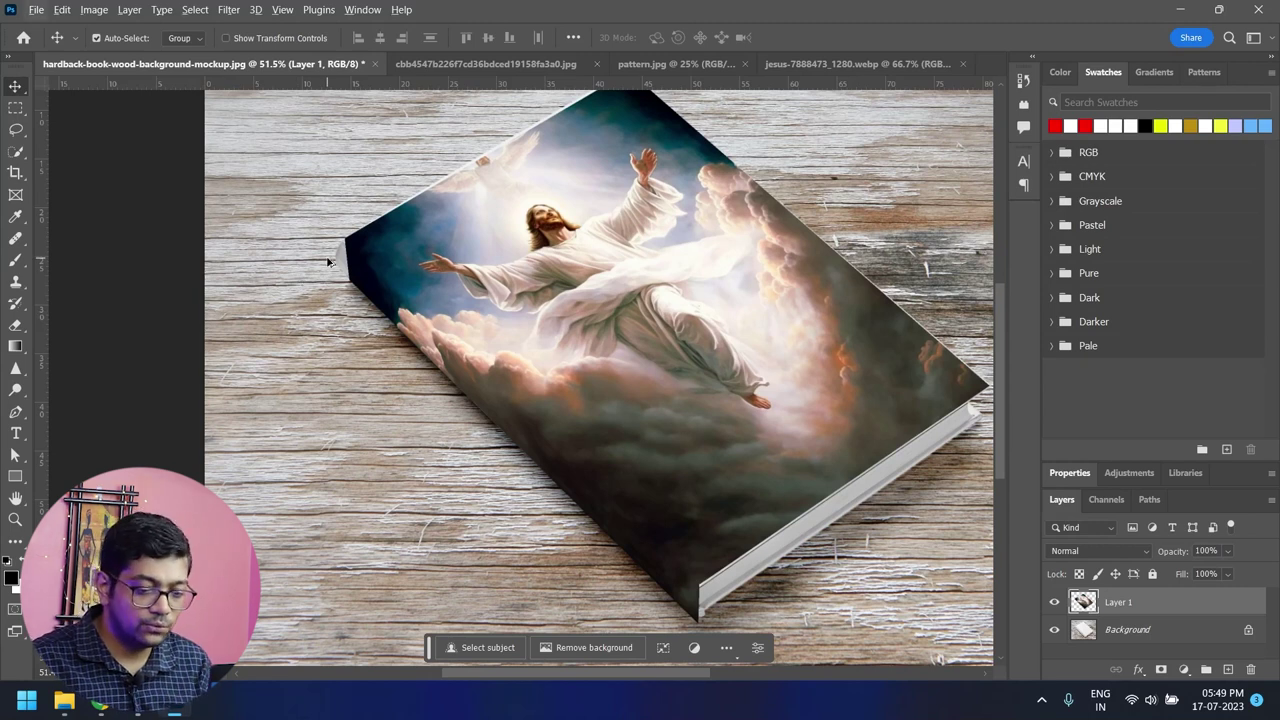
pyautogui.scroll(3, 327, 262)
pyautogui.scroll(1, 474, 301)
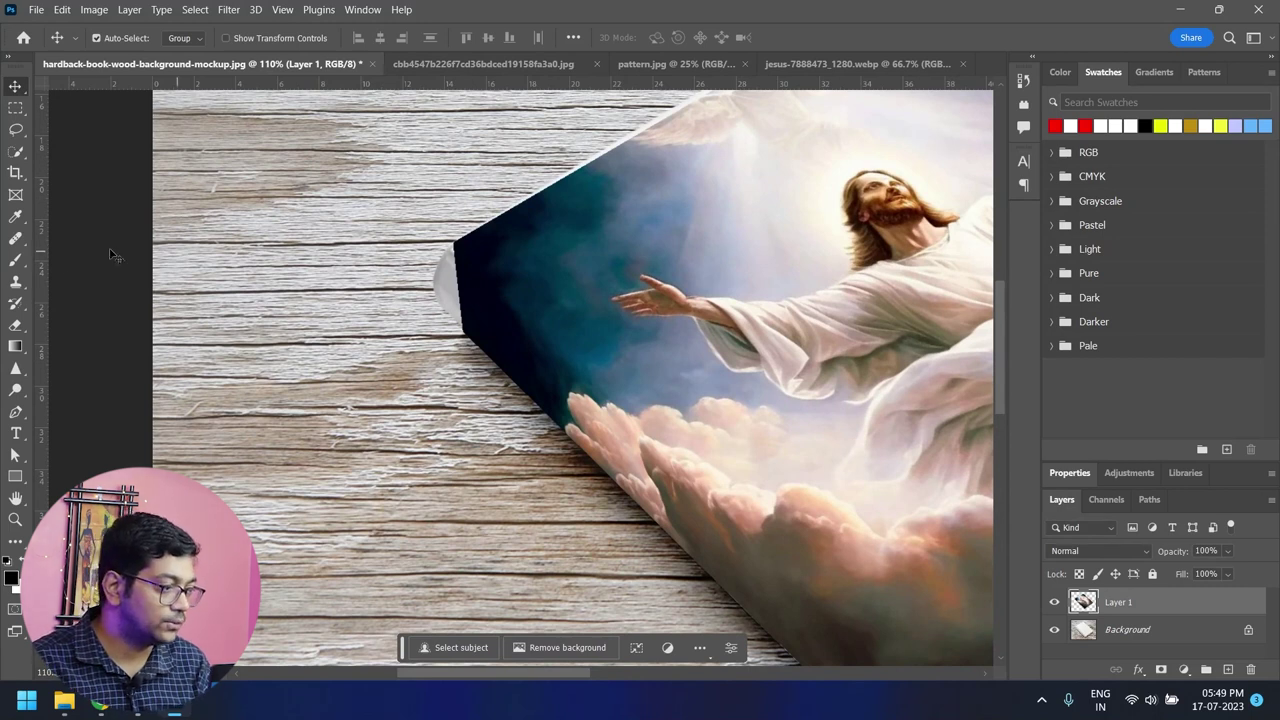
# Trace a closed pen path around the grey corner sliver and turn it into a selection.
pyautogui.rightClick(15, 411)
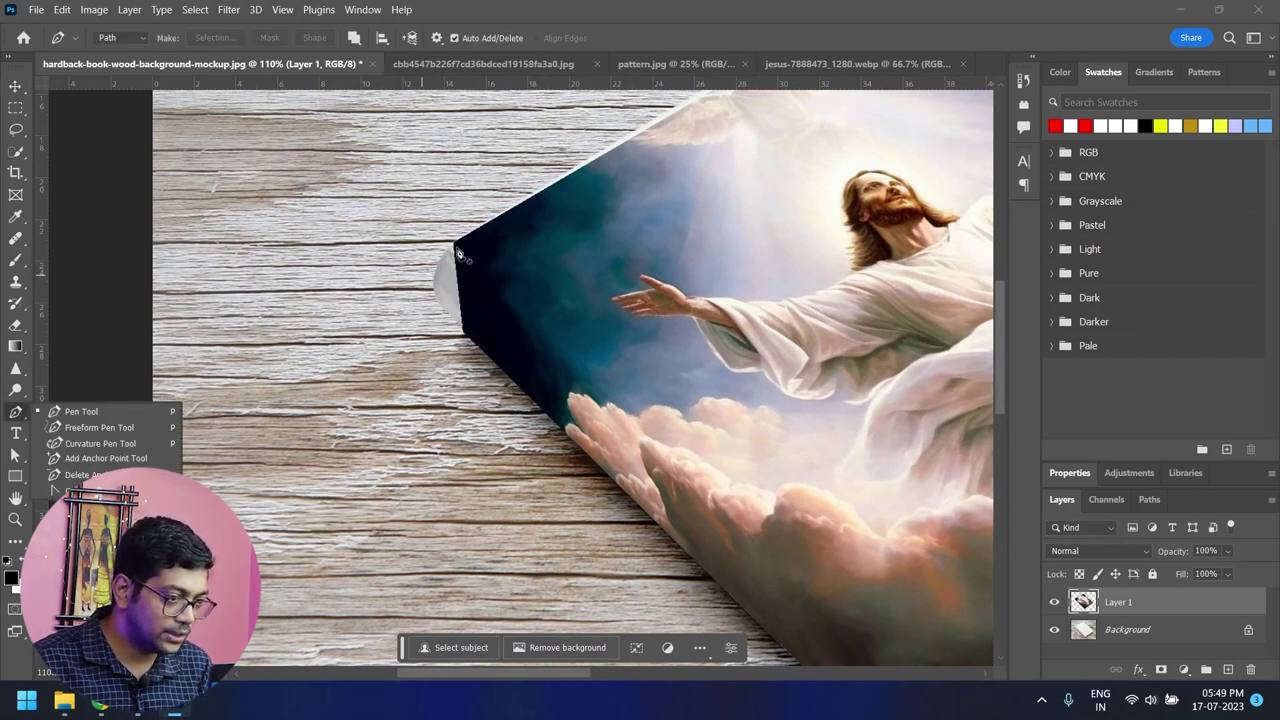
pyautogui.click(454, 243)
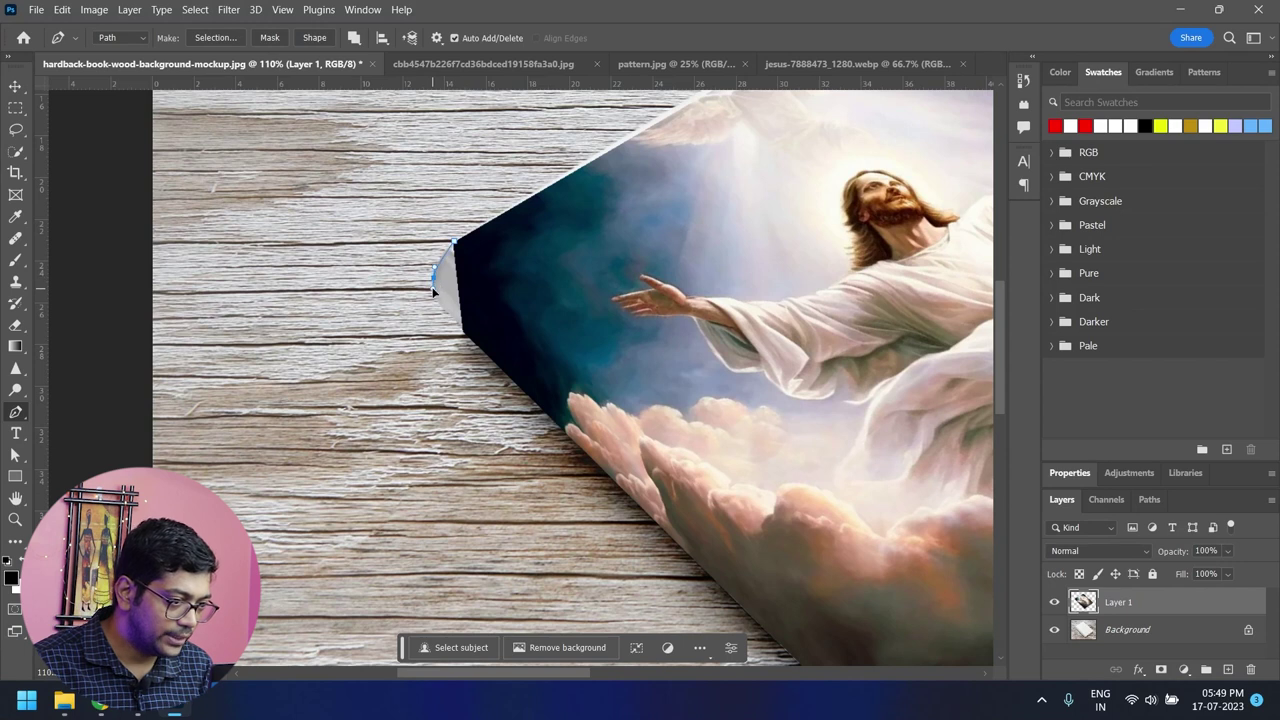
pyautogui.moveTo(441, 307); pyautogui.dragTo(448, 320)
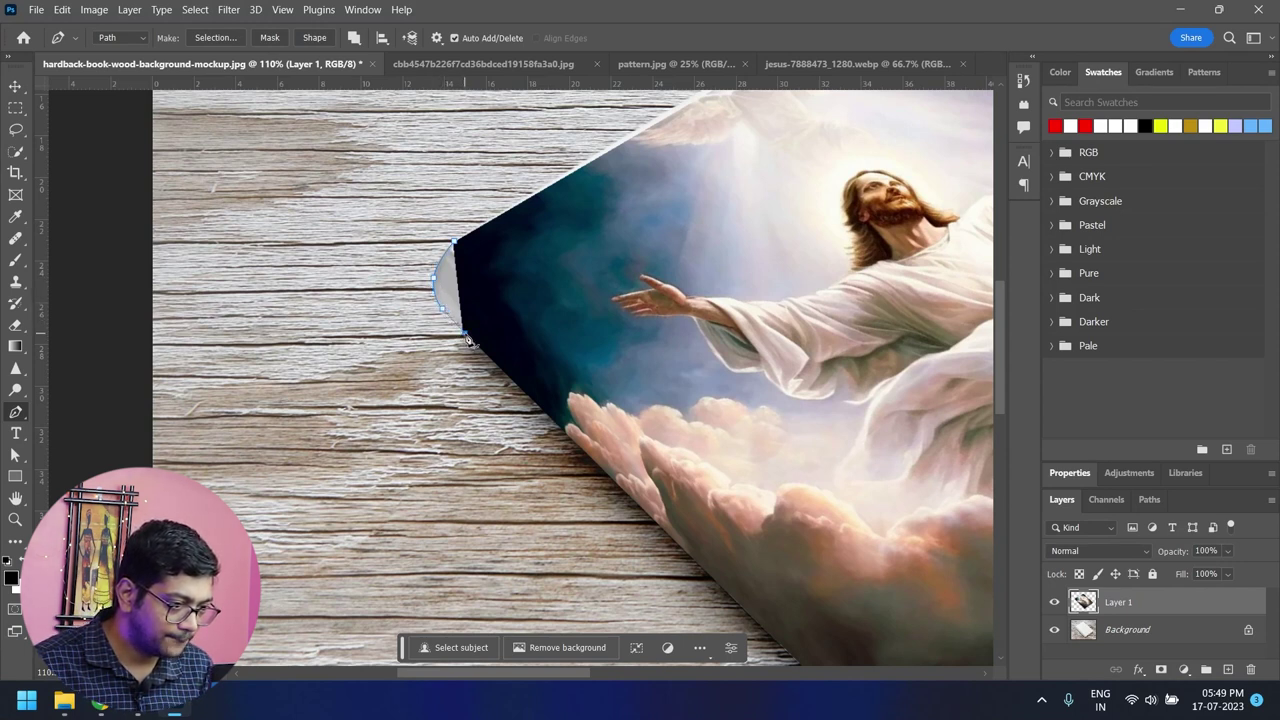
pyautogui.click(456, 249)
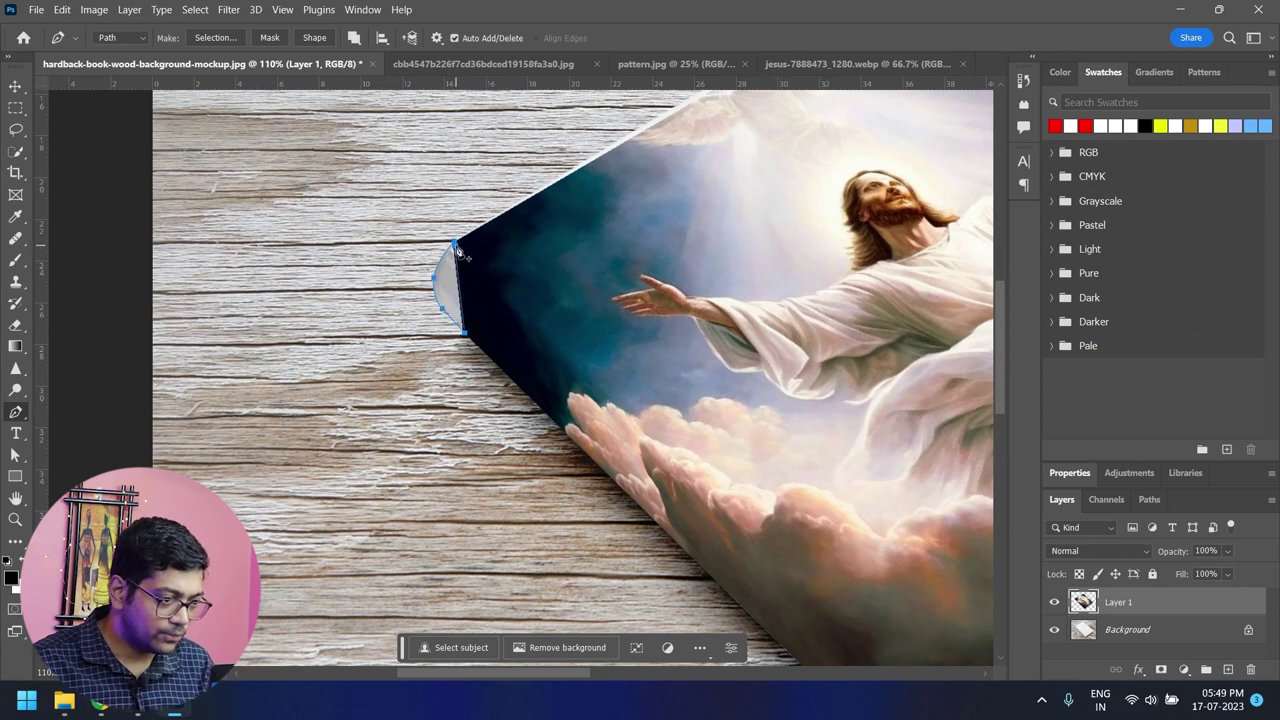
pyautogui.hotkey('ctrl', 'Return')
pyautogui.scroll(-1, 491, 277)
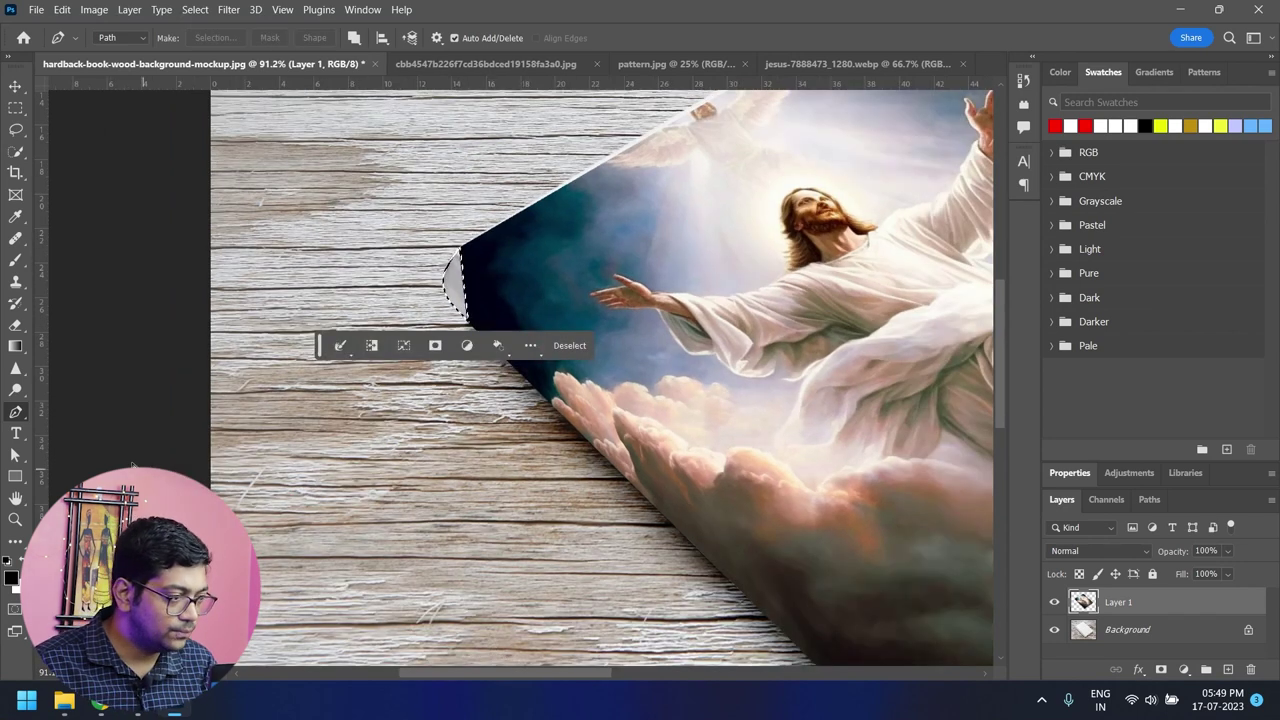
# Set a size-40 Clone Stamp sampling the dark cover, on a new layer, Sample: Current & Below.
pyautogui.click(16, 282)
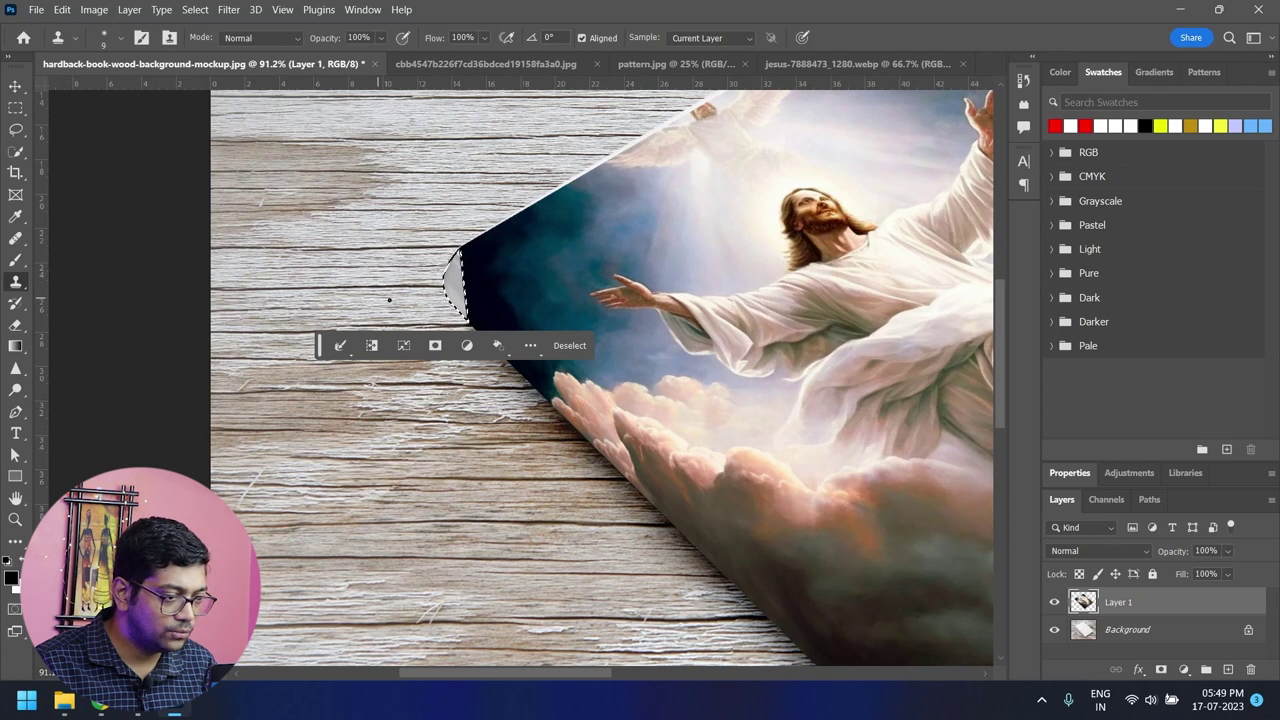
pyautogui.scroll(2, 469, 305)
pyautogui.scroll(3, 469, 305)
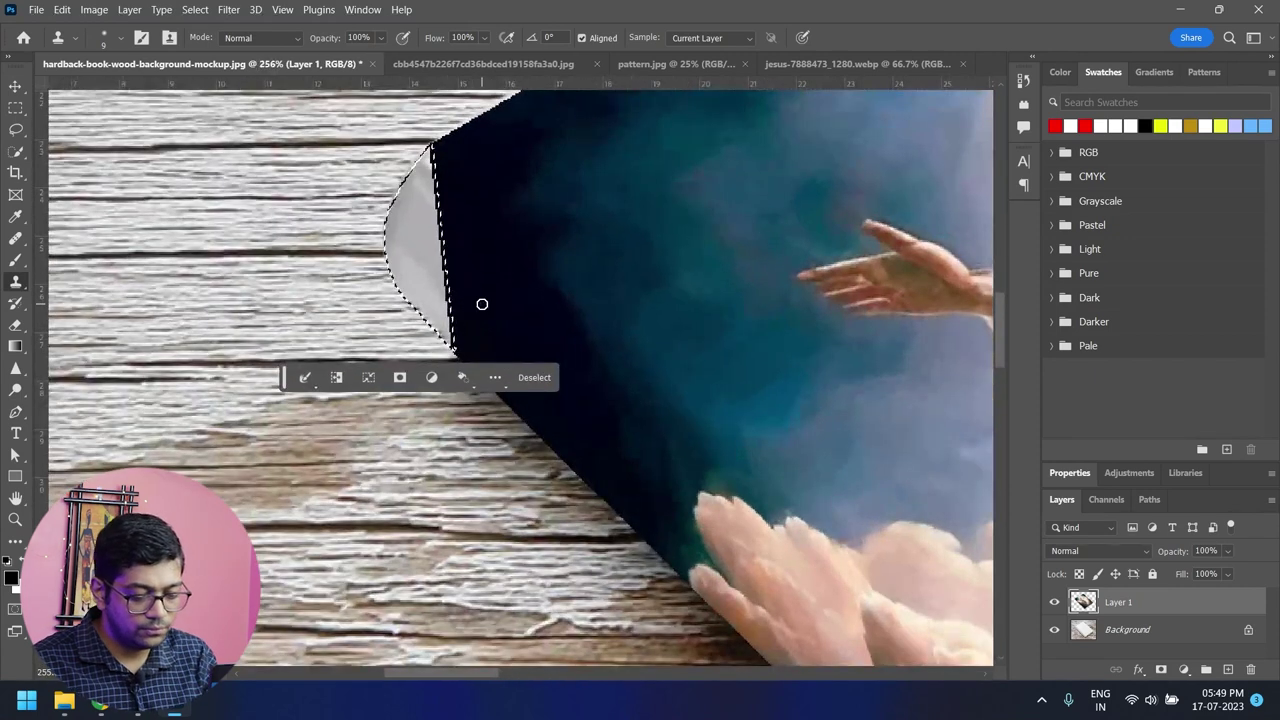
pyautogui.press(']')
pyautogui.press(']')
pyautogui.press(']')
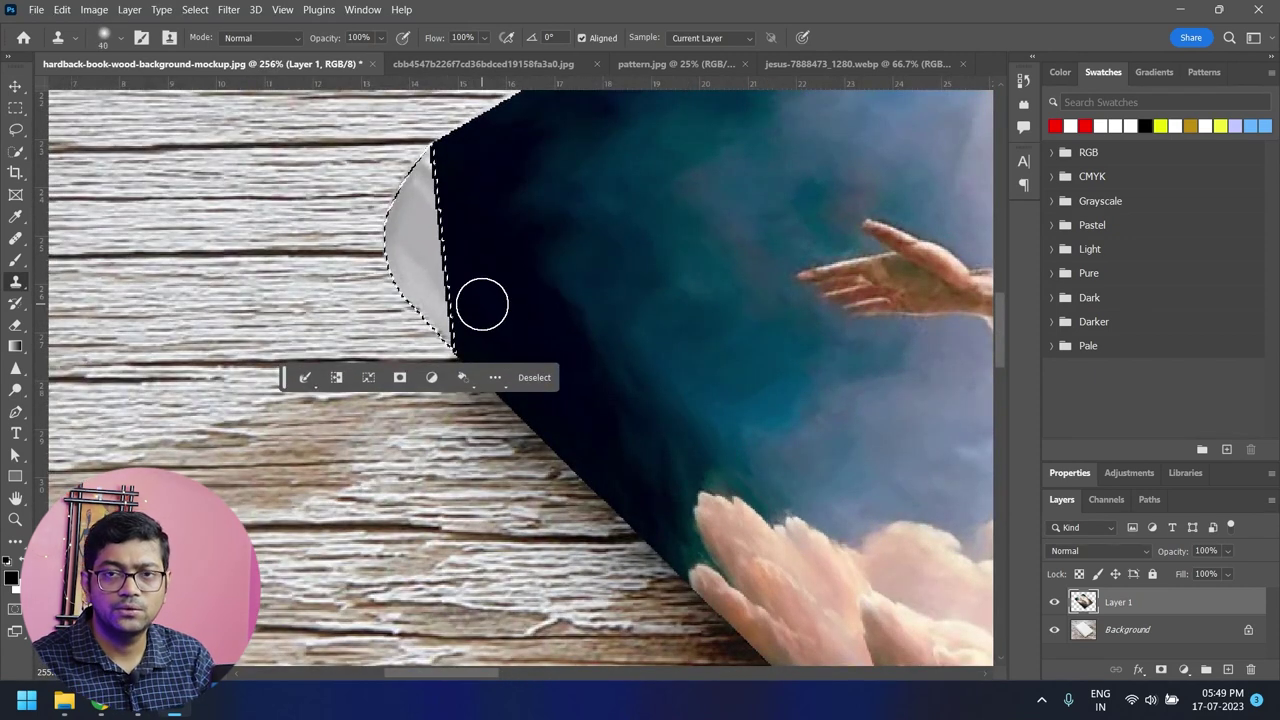
pyautogui.keyDown('alt'); pyautogui.click(497, 312); pyautogui.keyUp('alt')
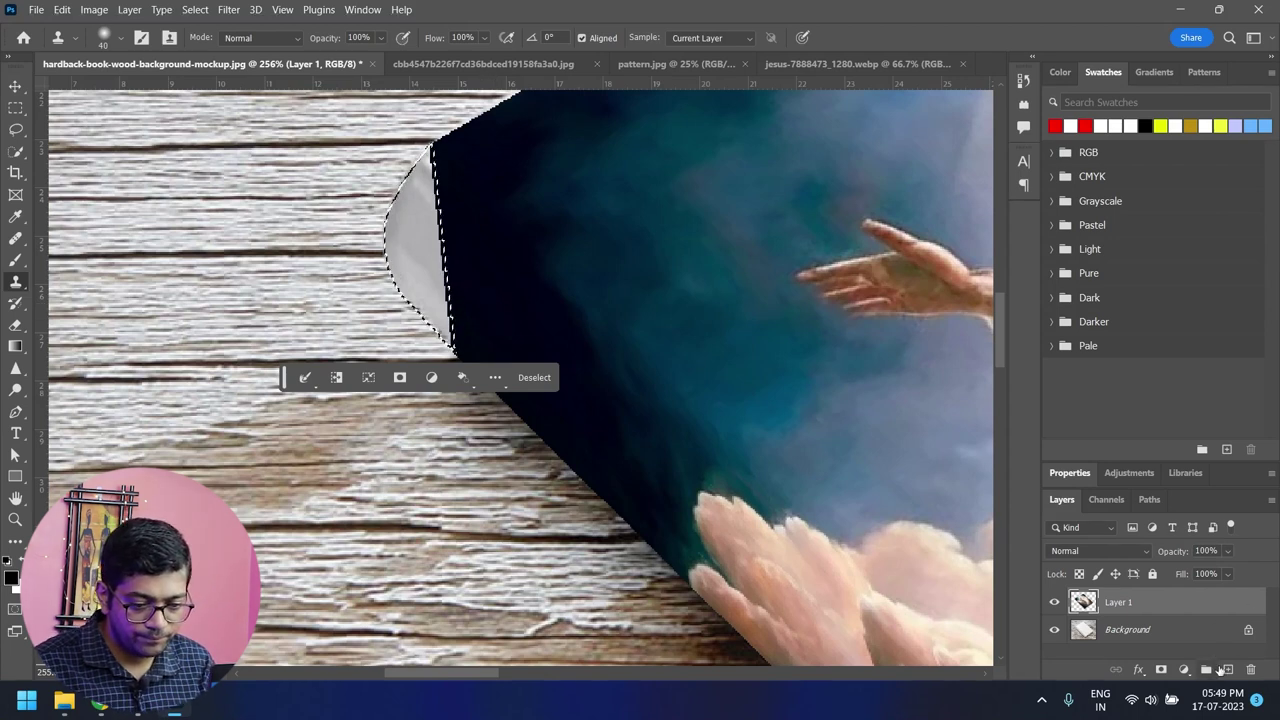
pyautogui.click(1228, 669)
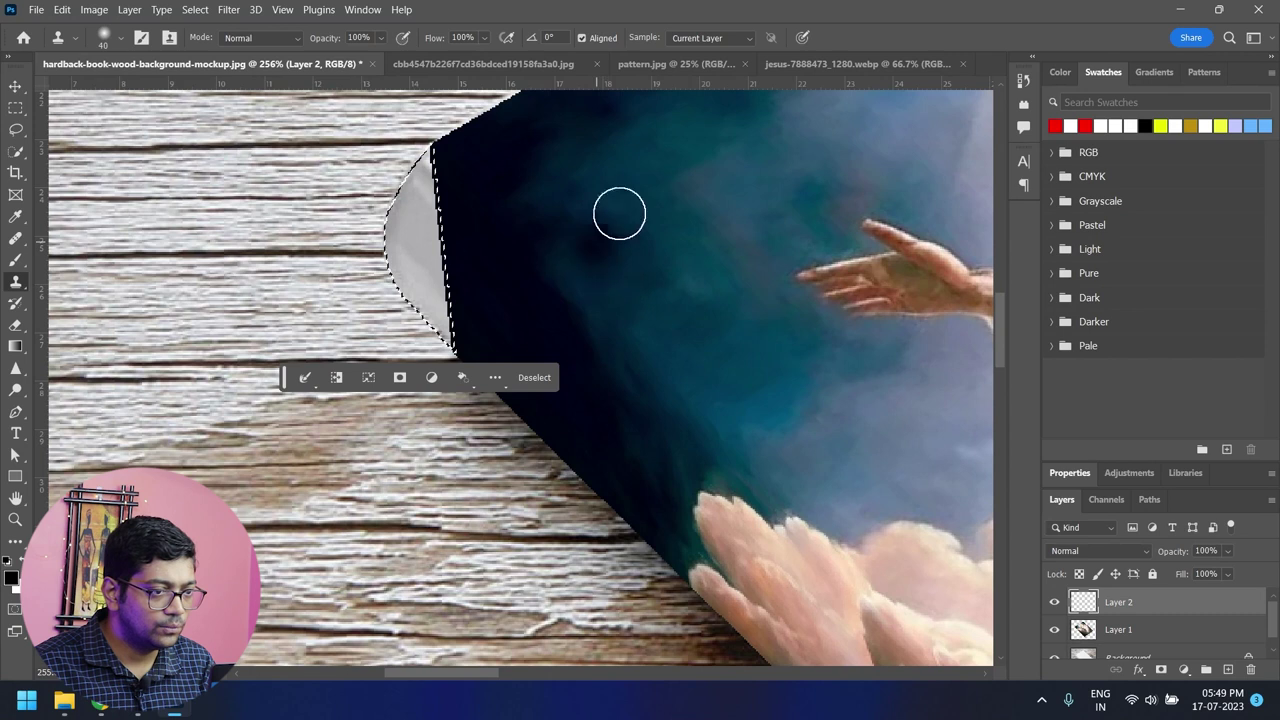
pyautogui.click(705, 38)
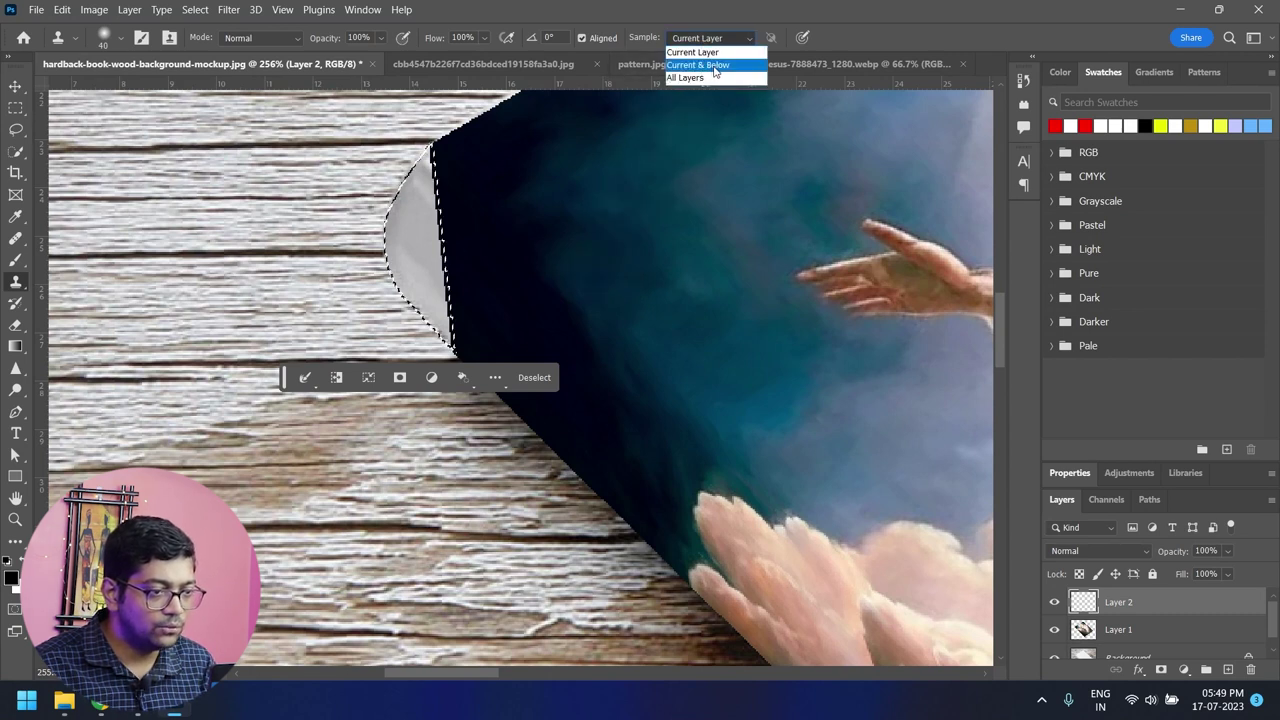
pyautogui.click(714, 65)
# Paint dark cover colour over the grey sliver throughout the selection.
pyautogui.moveTo(457, 137)
pyautogui.mouseDown()
pyautogui.moveTo(437, 206)
pyautogui.moveTo(420, 189)
pyautogui.moveTo(428, 172)
pyautogui.moveTo(417, 229)
pyautogui.moveTo(459, 267)
pyautogui.mouseUp()
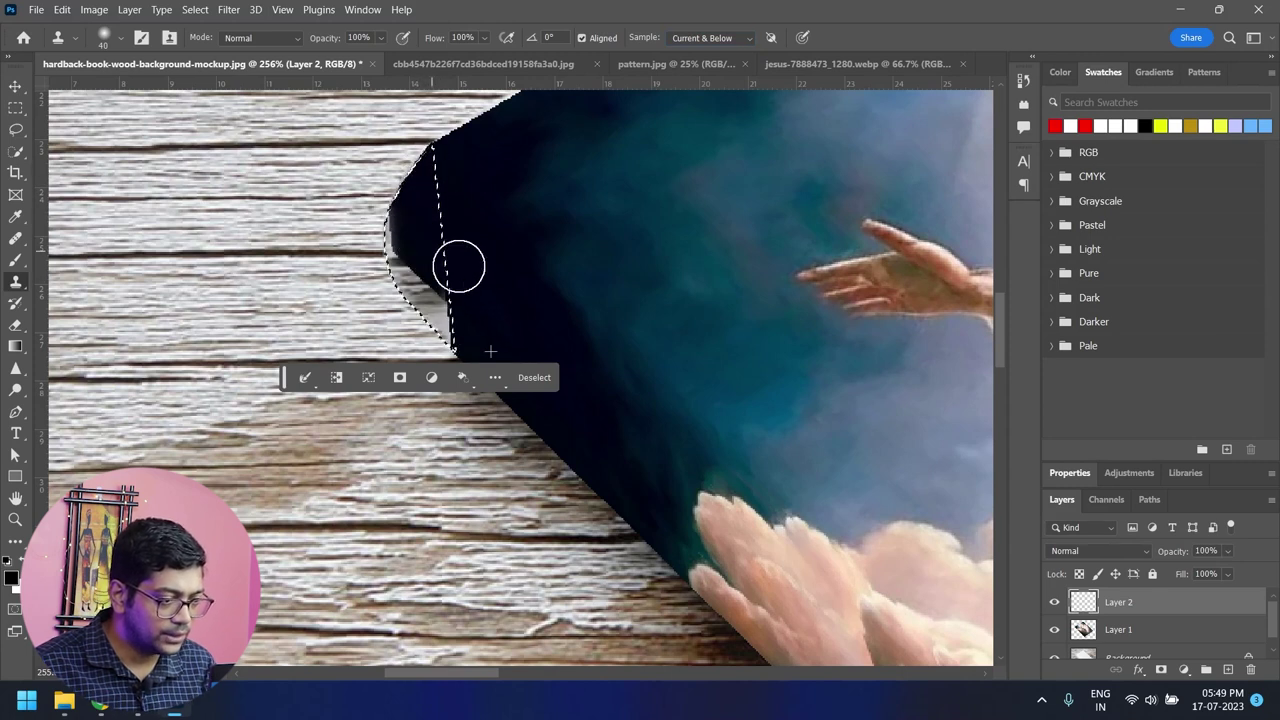
pyautogui.moveTo(694, 354); pyautogui.dragTo(716, 302)
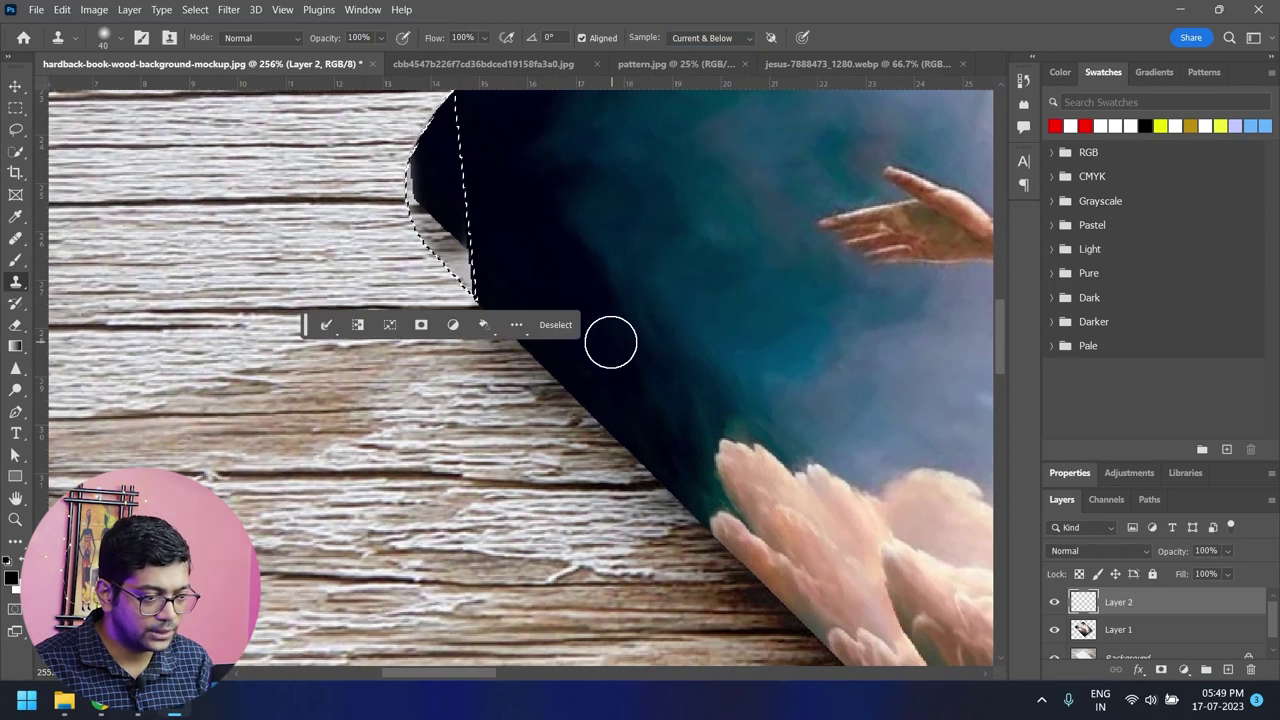
pyautogui.moveTo(640, 286); pyautogui.dragTo(674, 251)
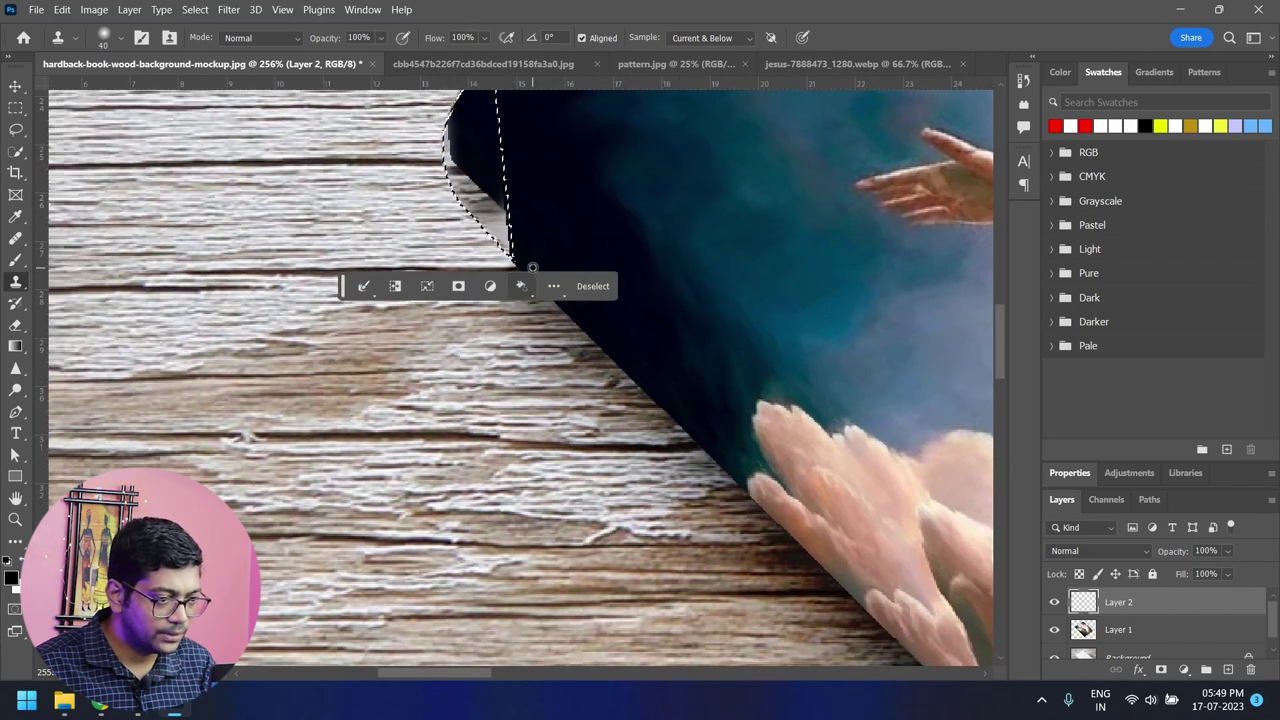
pyautogui.moveTo(342, 286); pyautogui.dragTo(337, 431)
pyautogui.keyDown('alt'); pyautogui.click(537, 274); pyautogui.keyUp('alt')
pyautogui.moveTo(500, 243); pyautogui.dragTo(460, 157)
pyautogui.moveTo(586, 189); pyautogui.dragTo(587, 308)
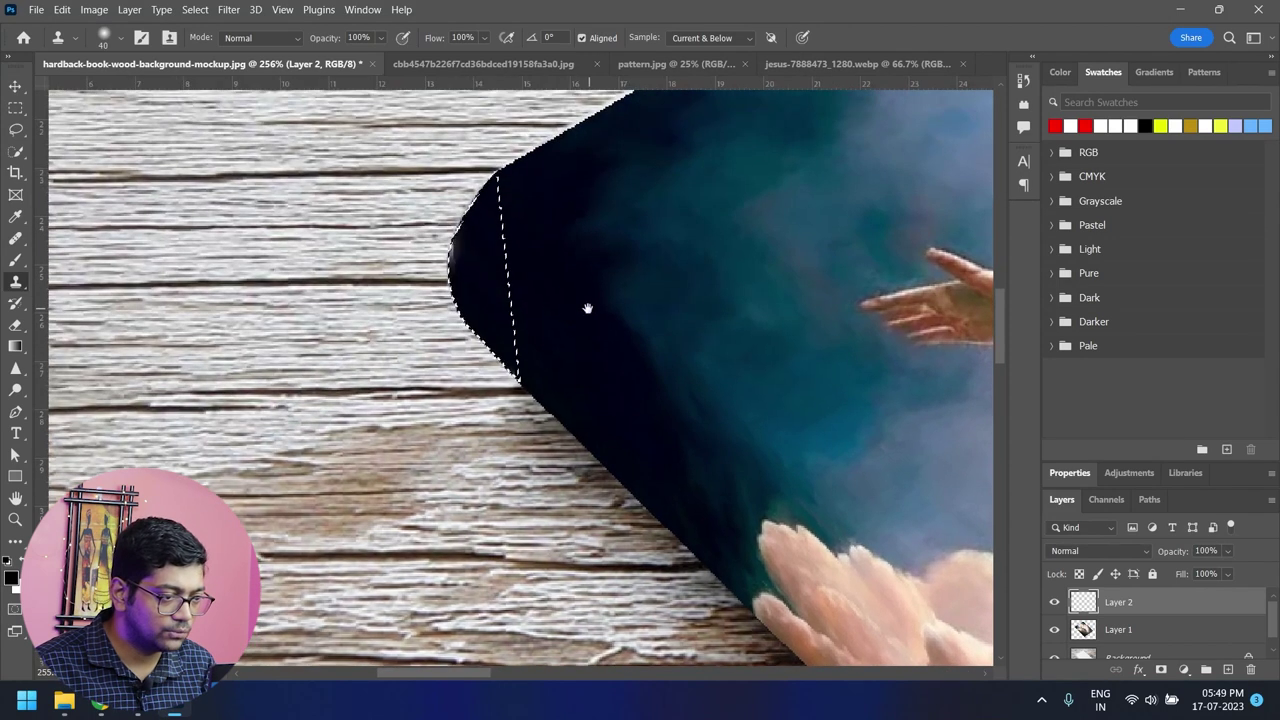
pyautogui.scroll(-3, 580, 420)
pyautogui.scroll(2, 571, 342)
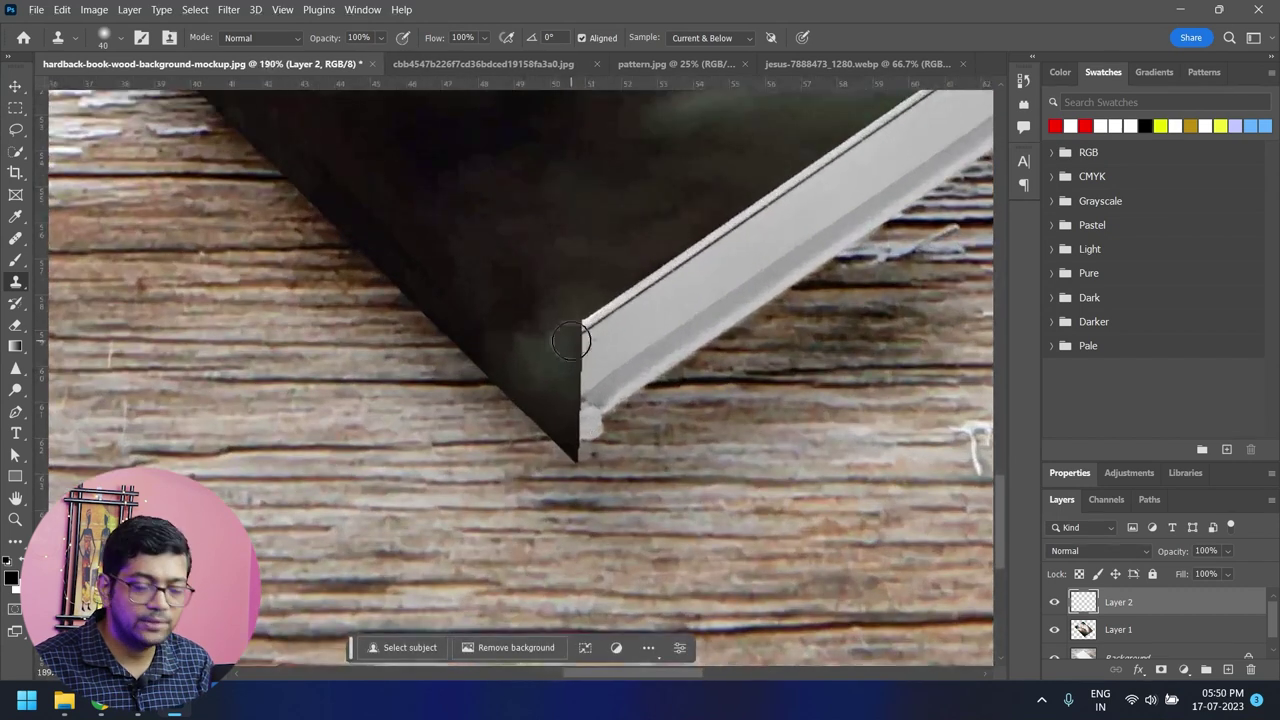
pyautogui.click(15, 86)
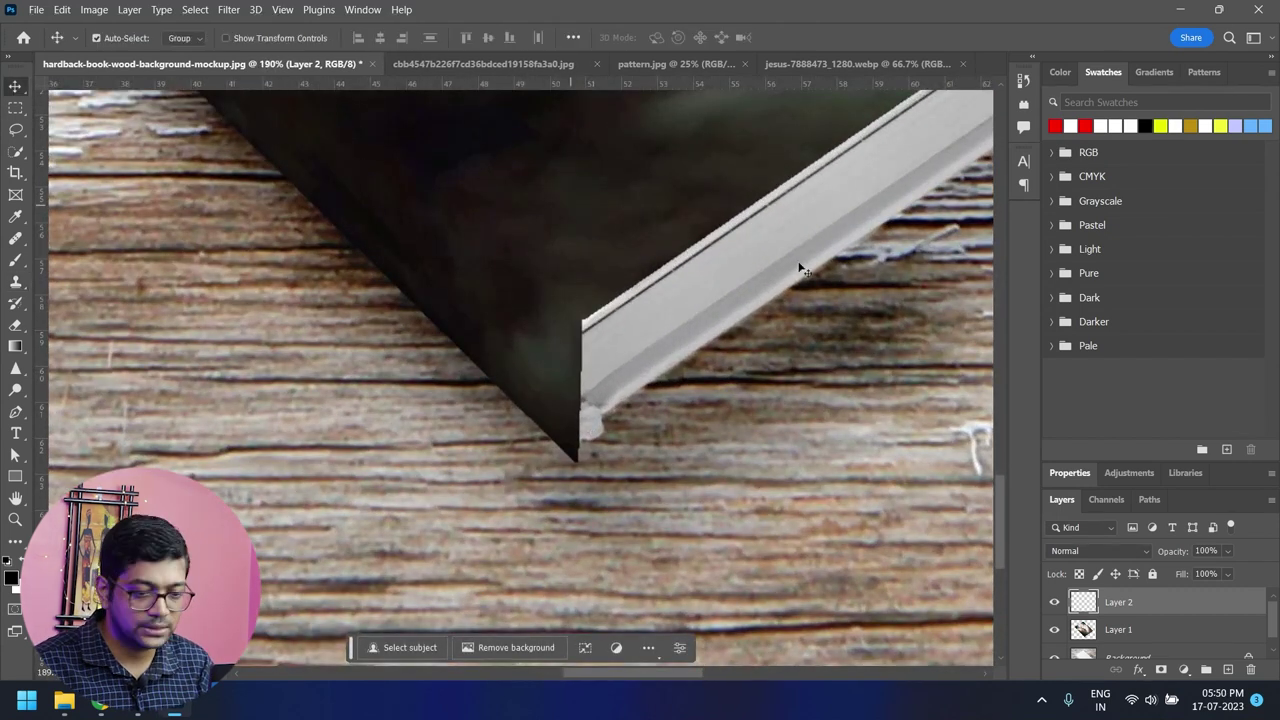
# Mask Layer 1 with a size-70 Hard Round brush so the book's corner looks rounded.
pyautogui.click(1154, 632)
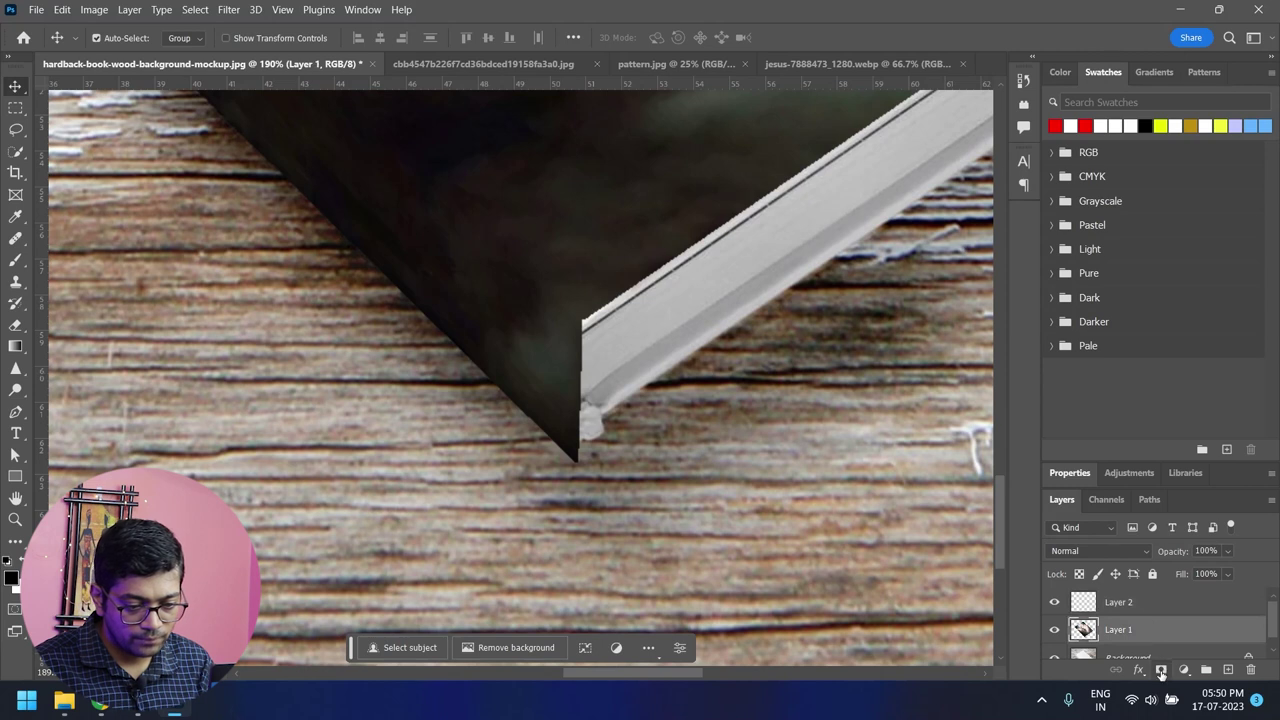
pyautogui.click(1160, 670)
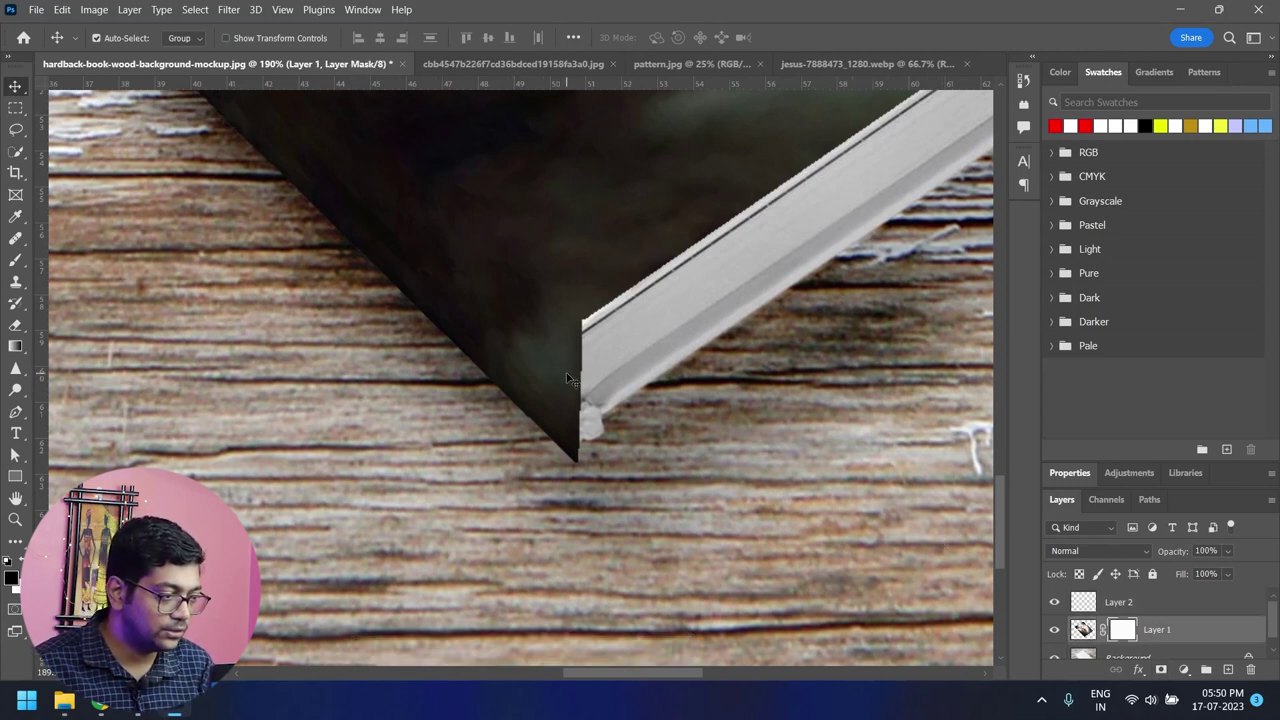
pyautogui.click(15, 259)
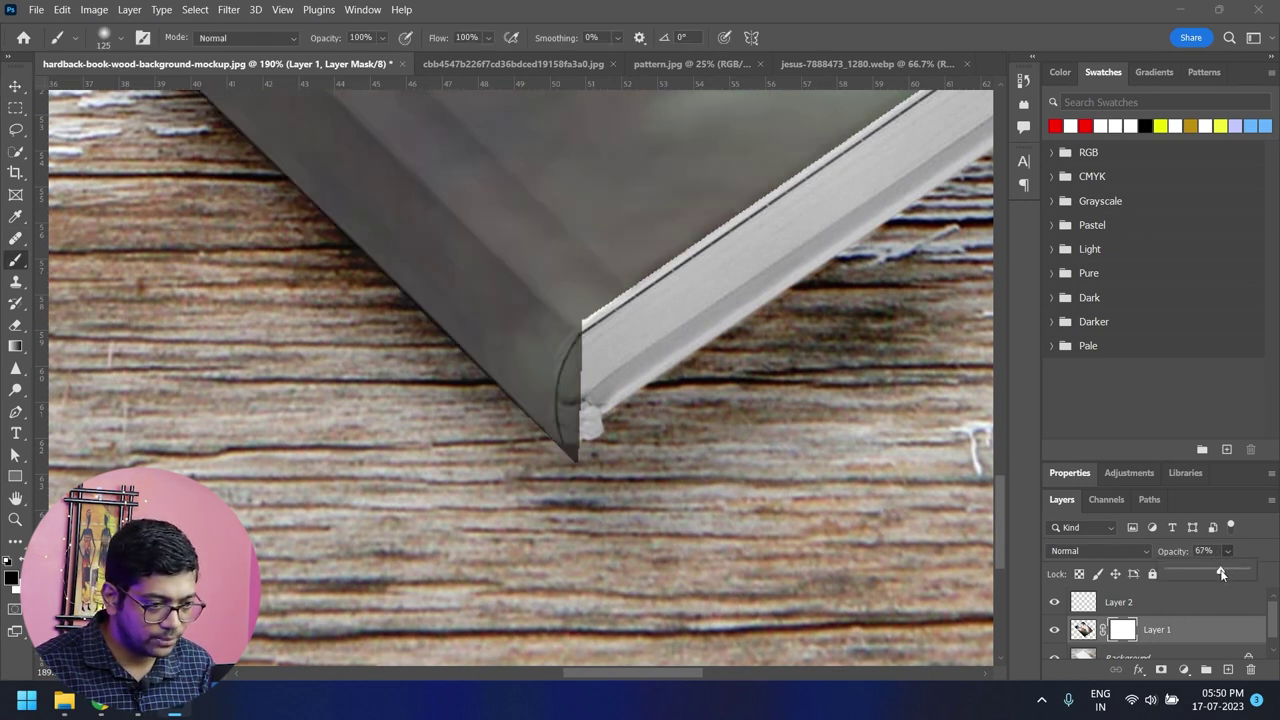
pyautogui.press('[')
pyautogui.press('[')
pyautogui.press('[')
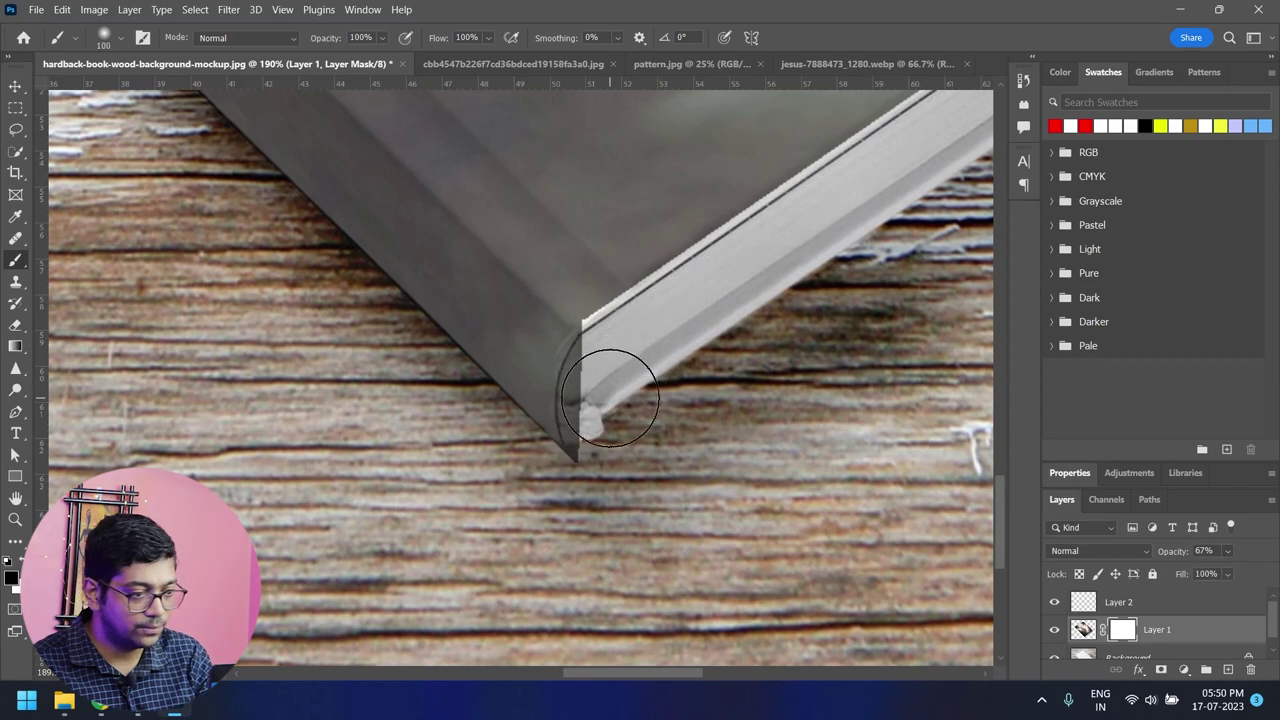
pyautogui.press('[')
pyautogui.click(120, 38)
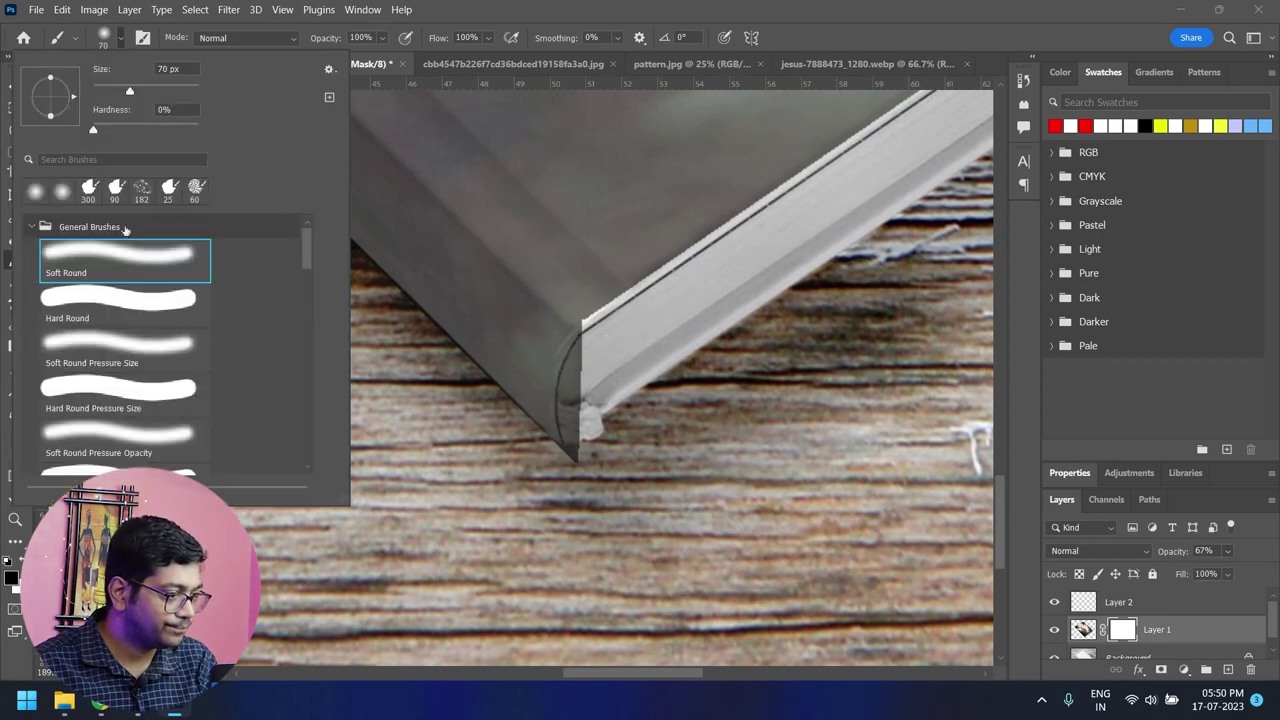
pyautogui.doubleClick(60, 315)
pyautogui.moveTo(625, 365); pyautogui.dragTo(608, 440)
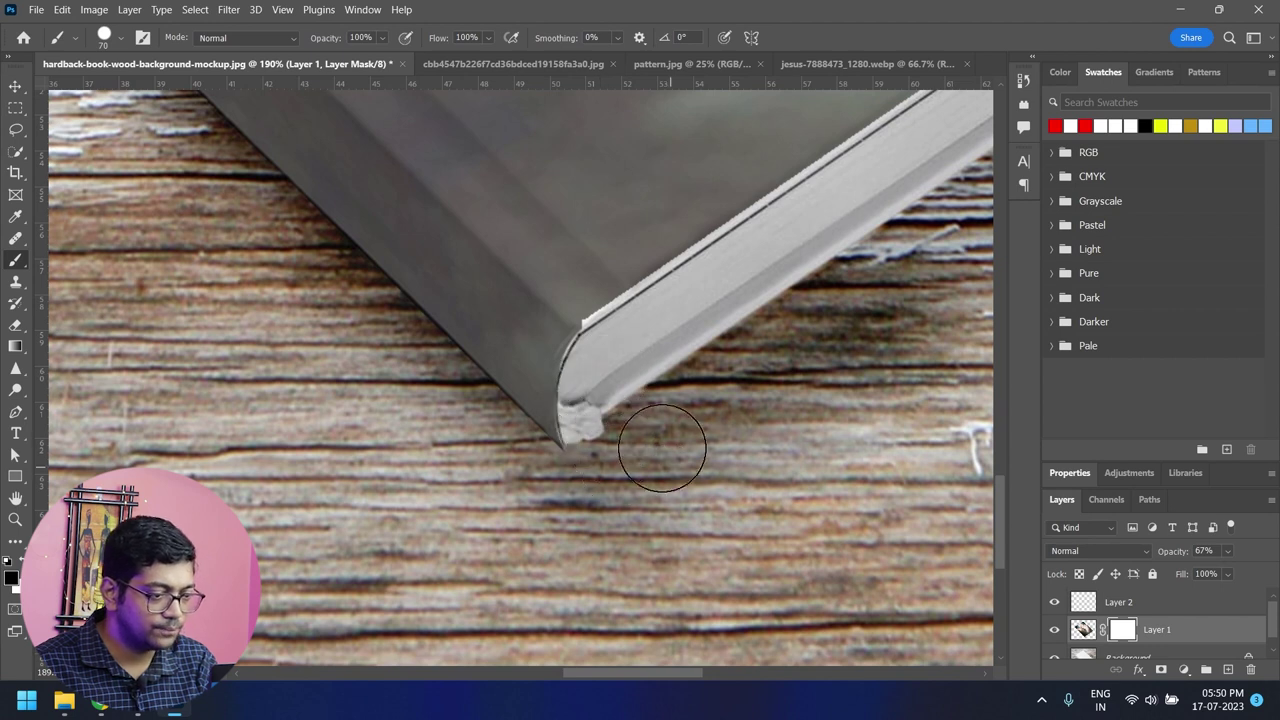
# Raise Layer 1's opacity to 100%.
pyautogui.click(1231, 551)
pyautogui.moveTo(1257, 572); pyautogui.dragTo(1268, 572)
pyautogui.click(15, 86)
pyautogui.keyDown('alt'); pyautogui.scroll(-4, 487, 344); pyautogui.keyUp('alt')
# Select Layer 1 and Layer 2 and merge them with Ctrl+E into Layer 2.
pyautogui.keyDown('alt'); pyautogui.scroll(-5, 493, 347); pyautogui.keyUp('alt')
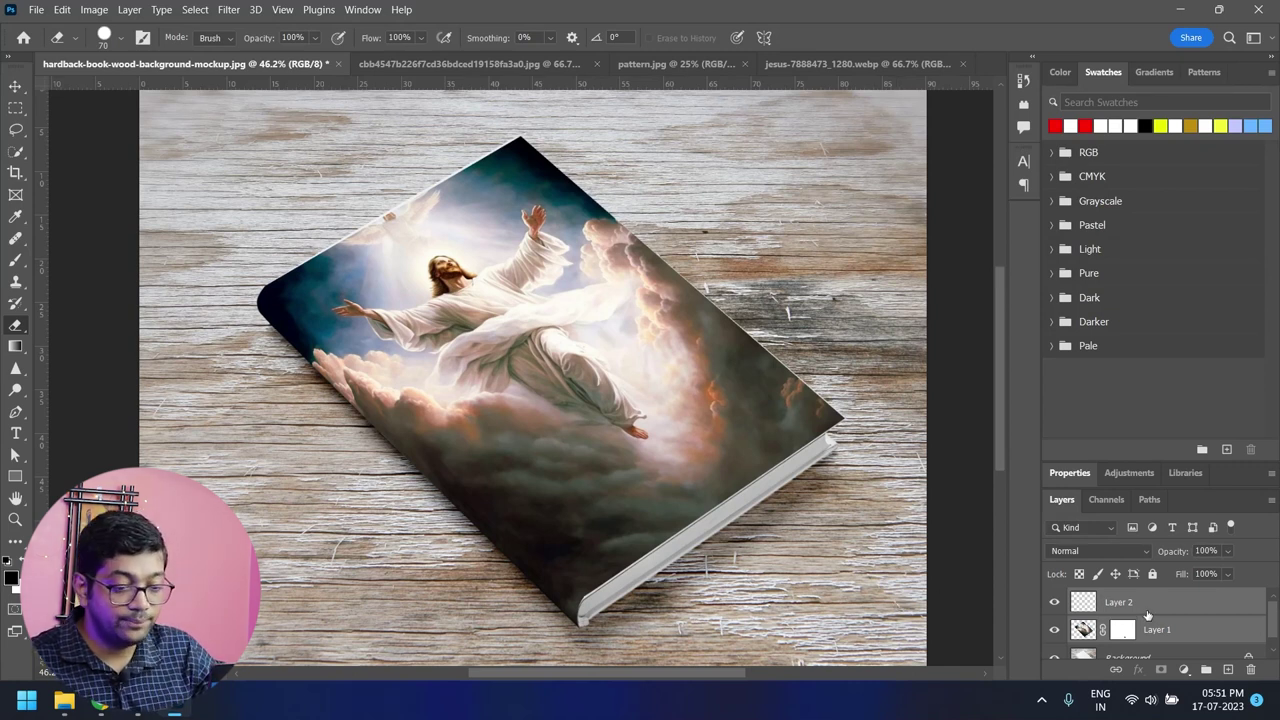
pyautogui.keyDown('shift'); pyautogui.click(1147, 625); pyautogui.keyUp('shift')
pyautogui.hotkey('ctrl', 'e')
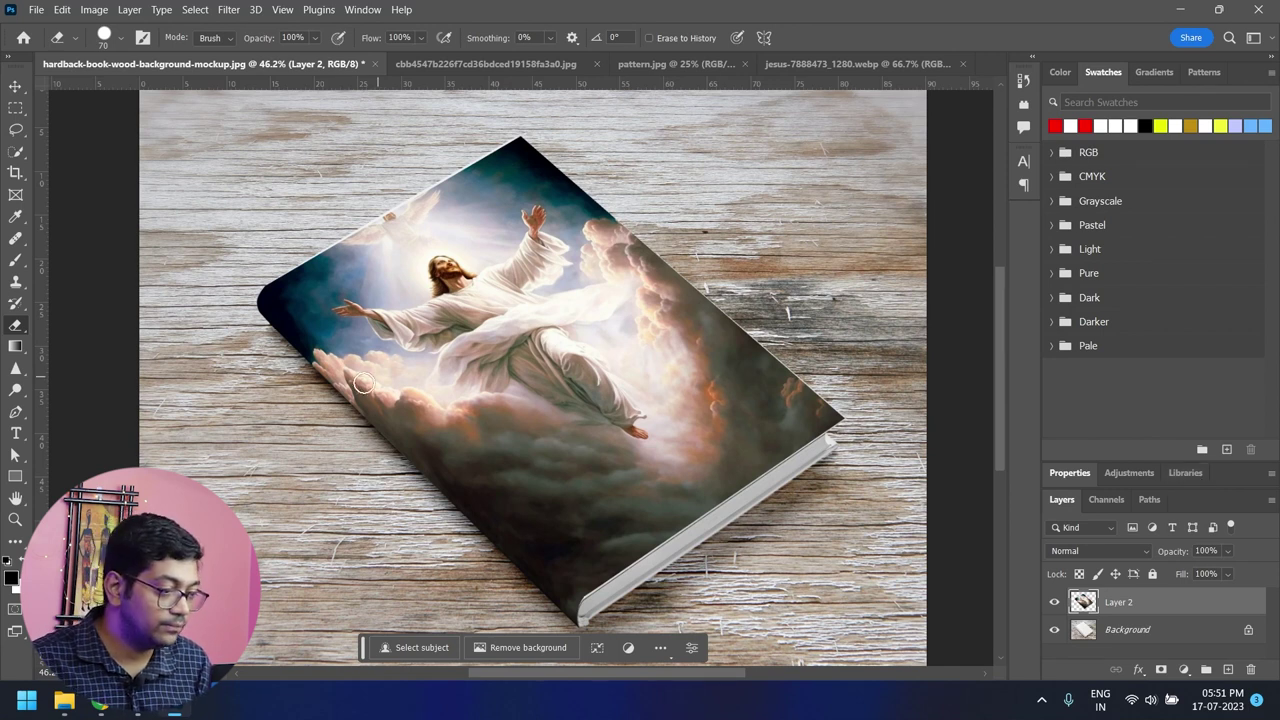
pyautogui.click(14, 87)
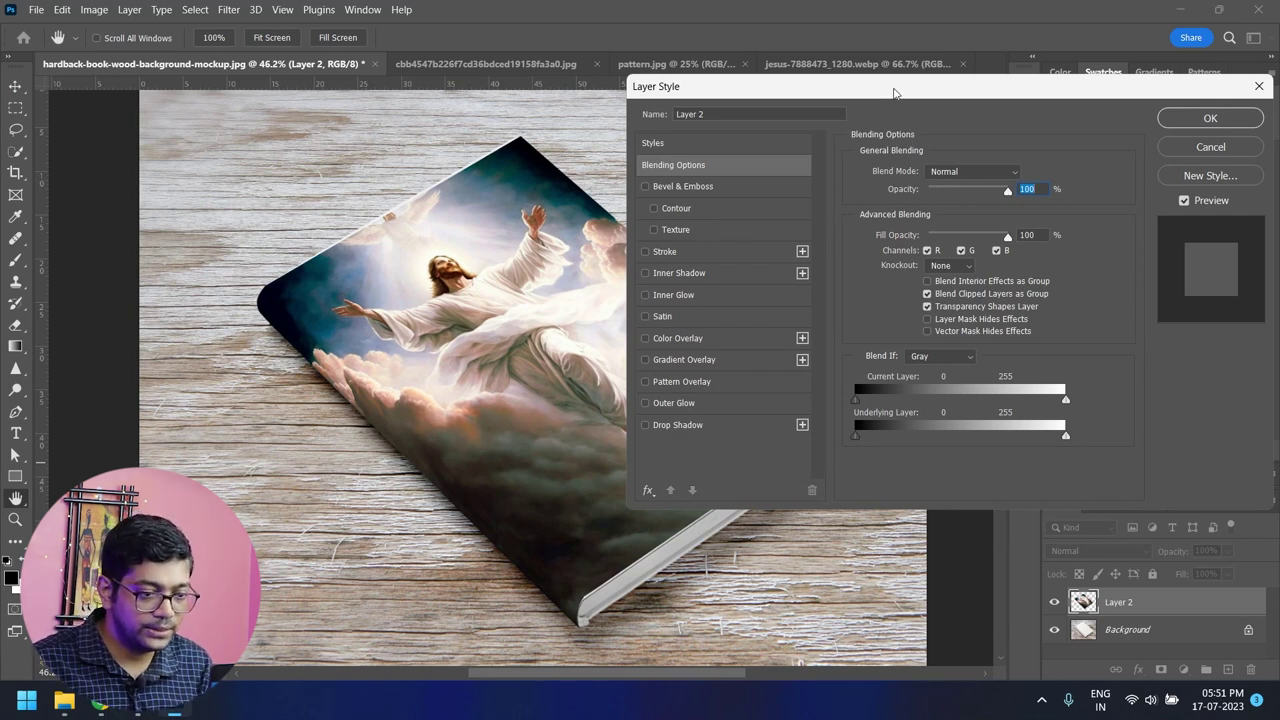
# Split Layer 2's Blend If Underlying Layer sliders to 0/77 and 235/255 and confirm.
pyautogui.moveTo(895, 93); pyautogui.dragTo(903, 29)
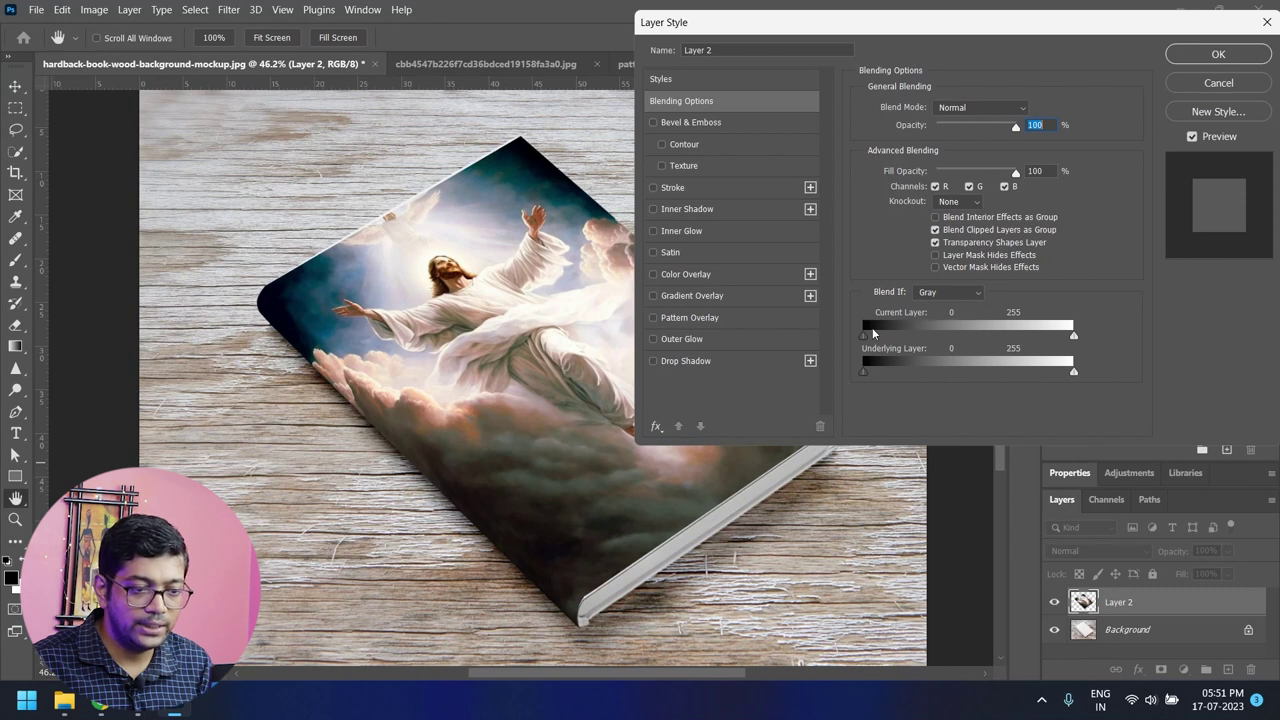
pyautogui.moveTo(862, 371); pyautogui.dragTo(912, 371)
pyautogui.moveTo(1073, 371); pyautogui.dragTo(1055, 372)
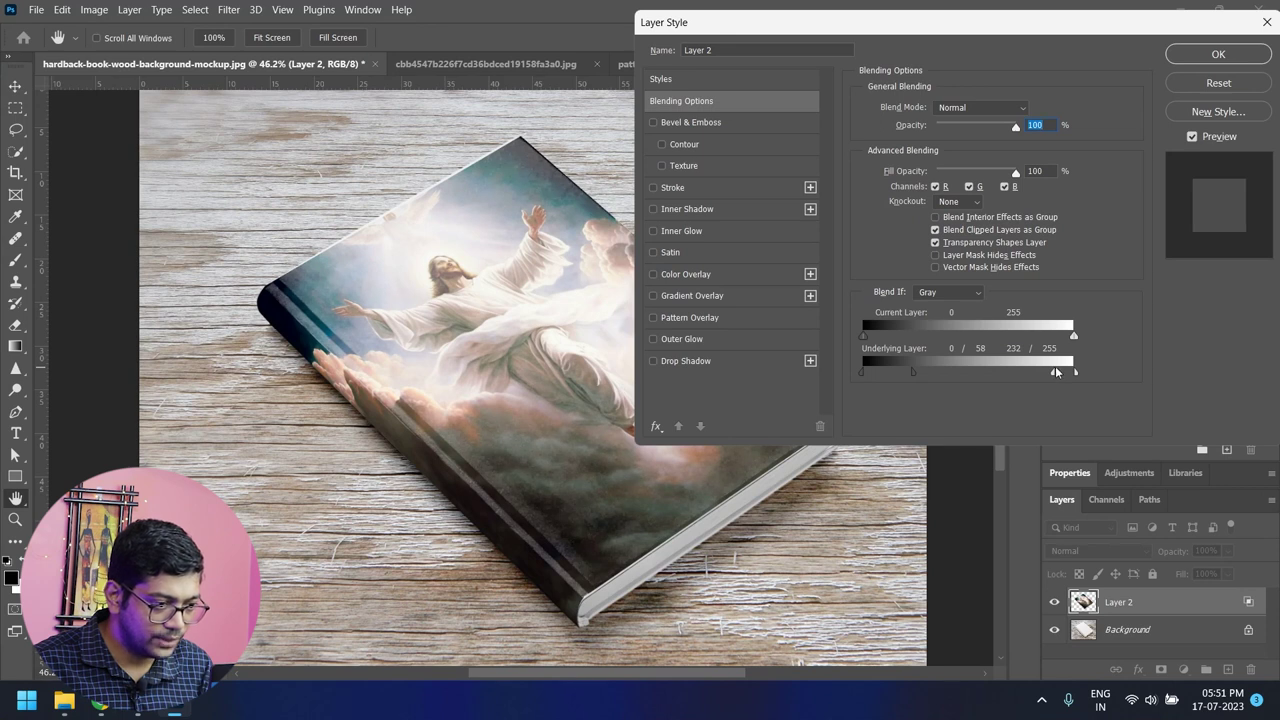
pyautogui.moveTo(916, 375); pyautogui.dragTo(927, 375)
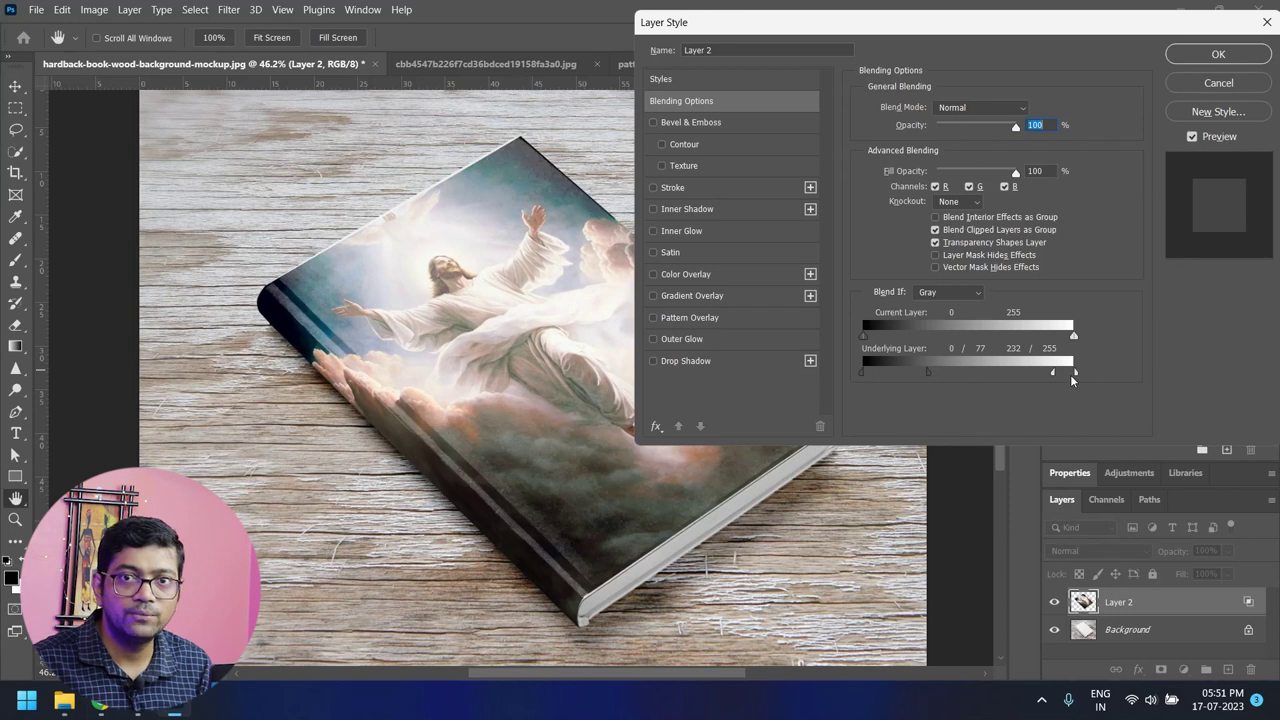
pyautogui.moveTo(1051, 376); pyautogui.dragTo(1058, 376)
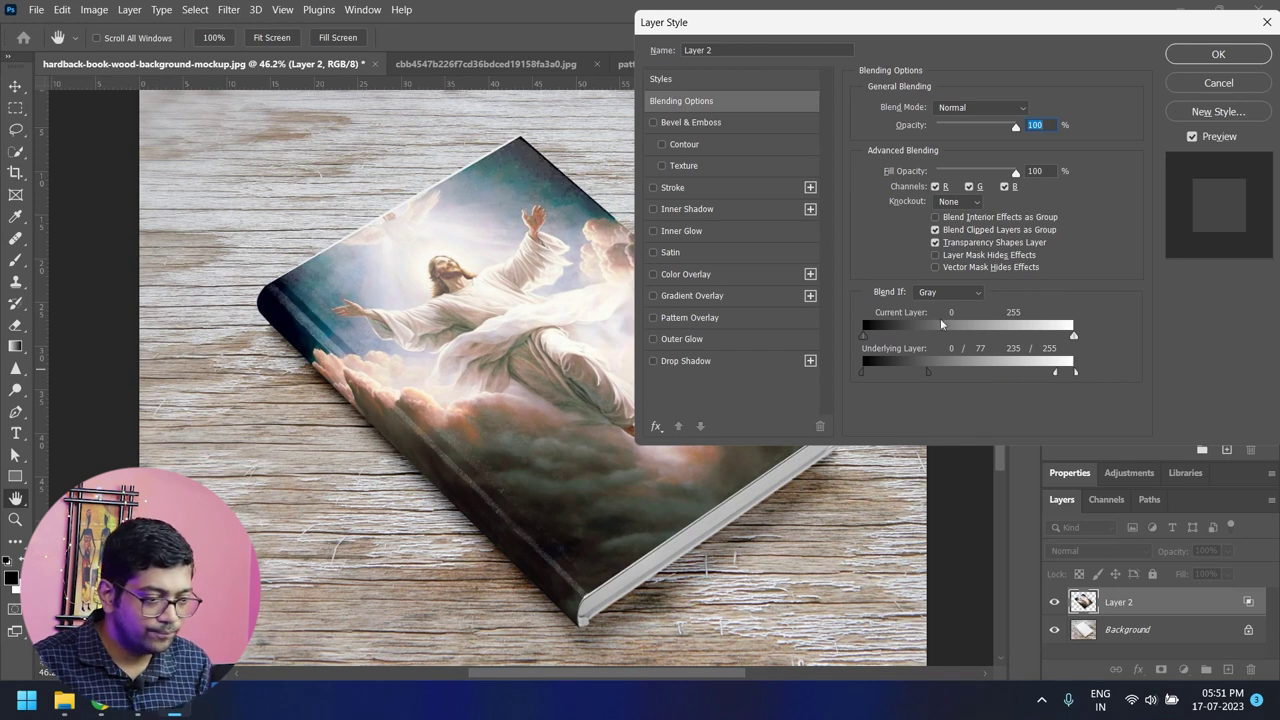
pyautogui.click(1214, 56)
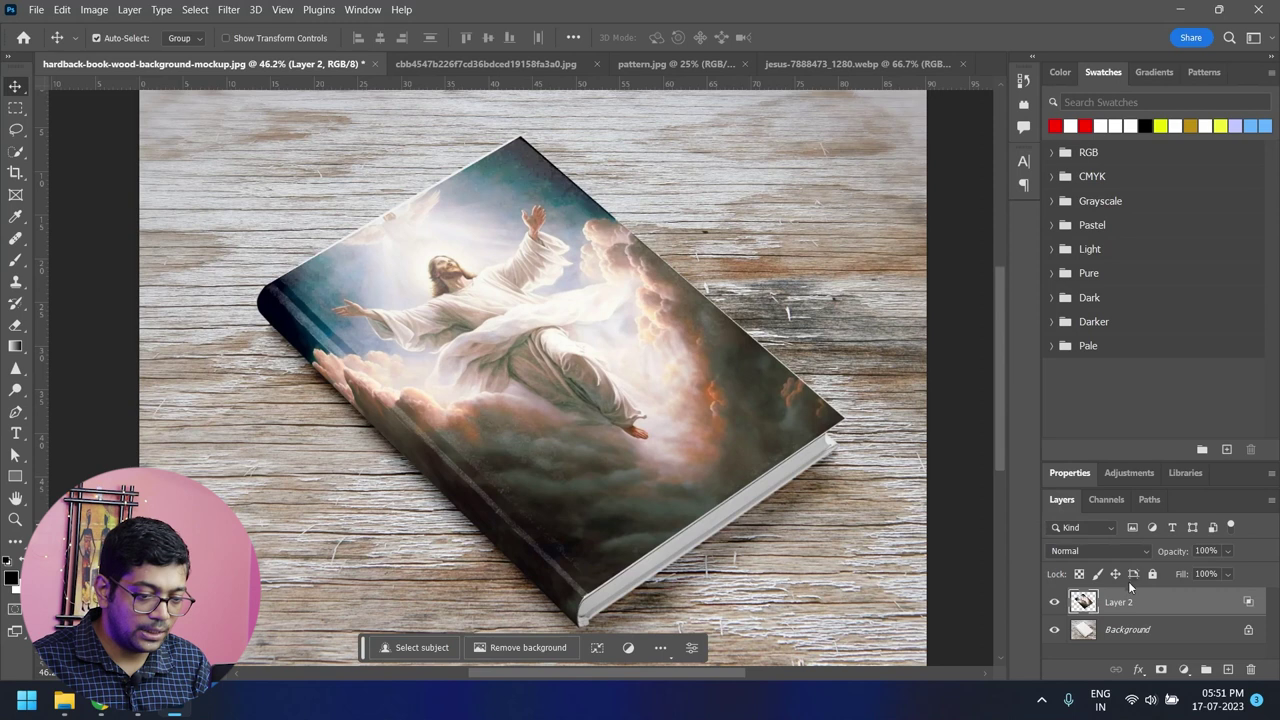
# Toggle Layer 2 off and on to compare the cover, then switch to the staircase photo.
pyautogui.click(1055, 602)
pyautogui.click(1055, 602)
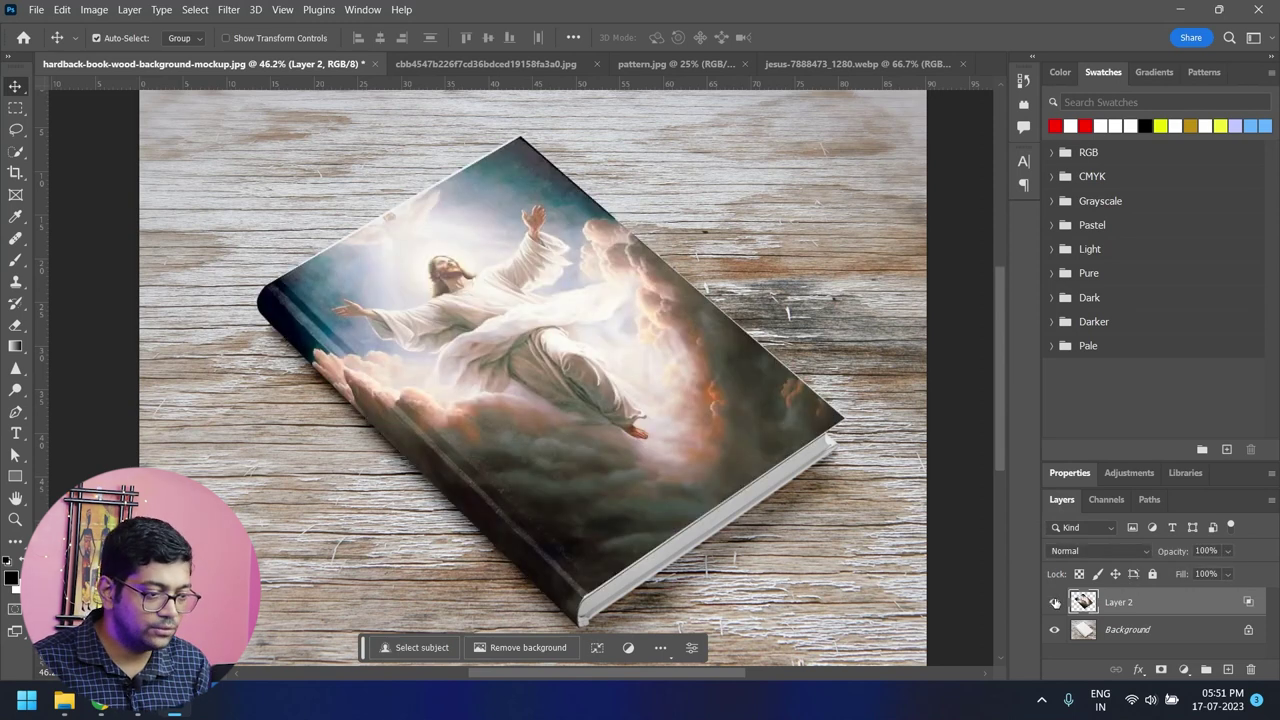
pyautogui.scroll(-2, 465, 403)
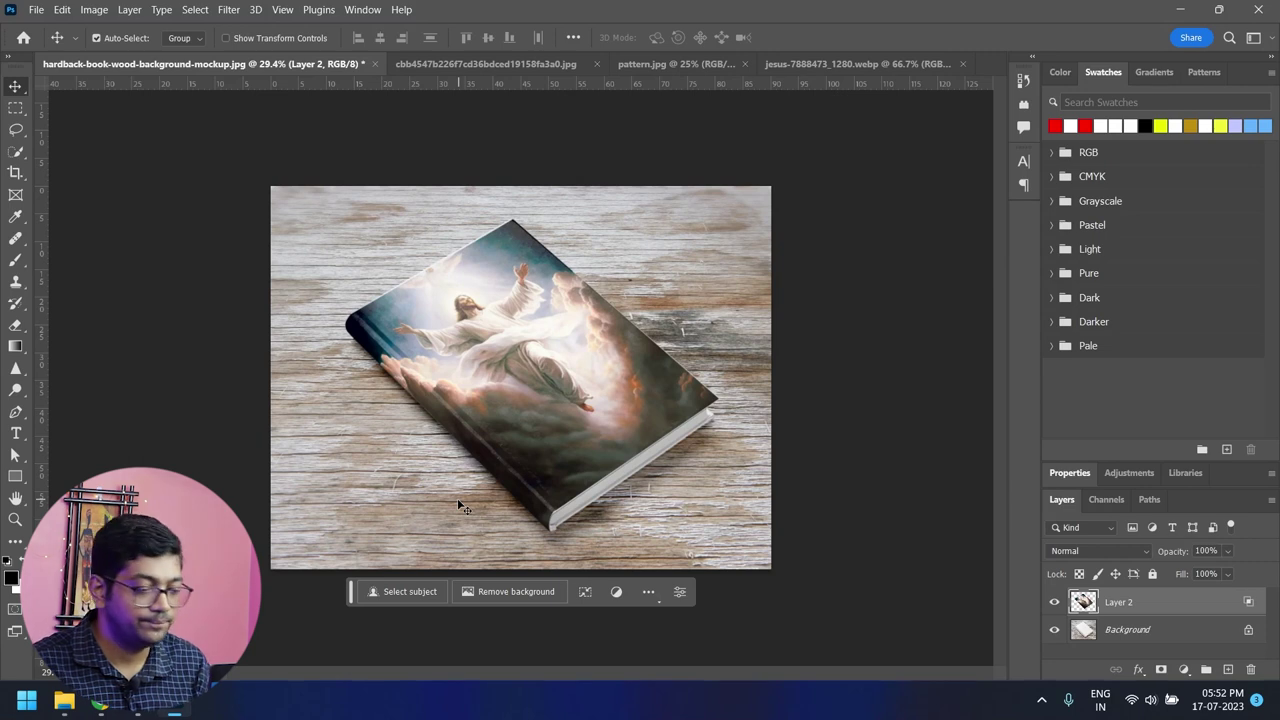
pyautogui.scroll(2, 457, 498)
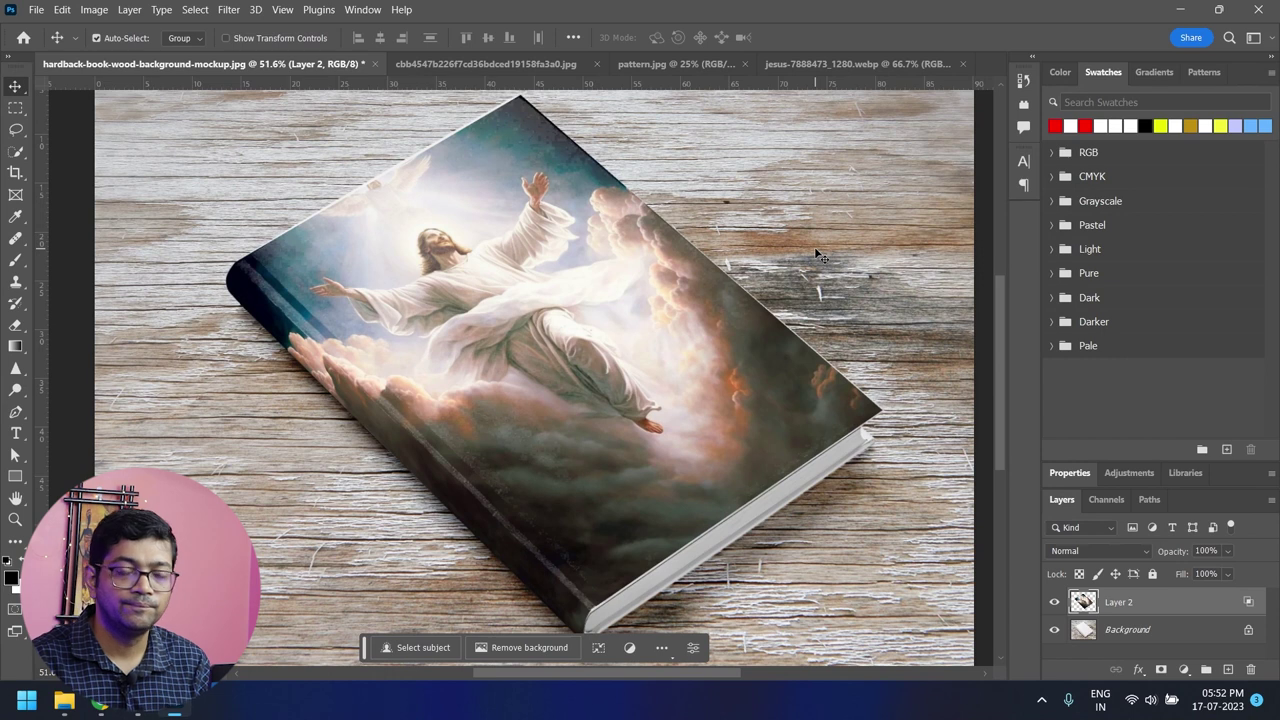
pyautogui.scroll(-2, 603, 266)
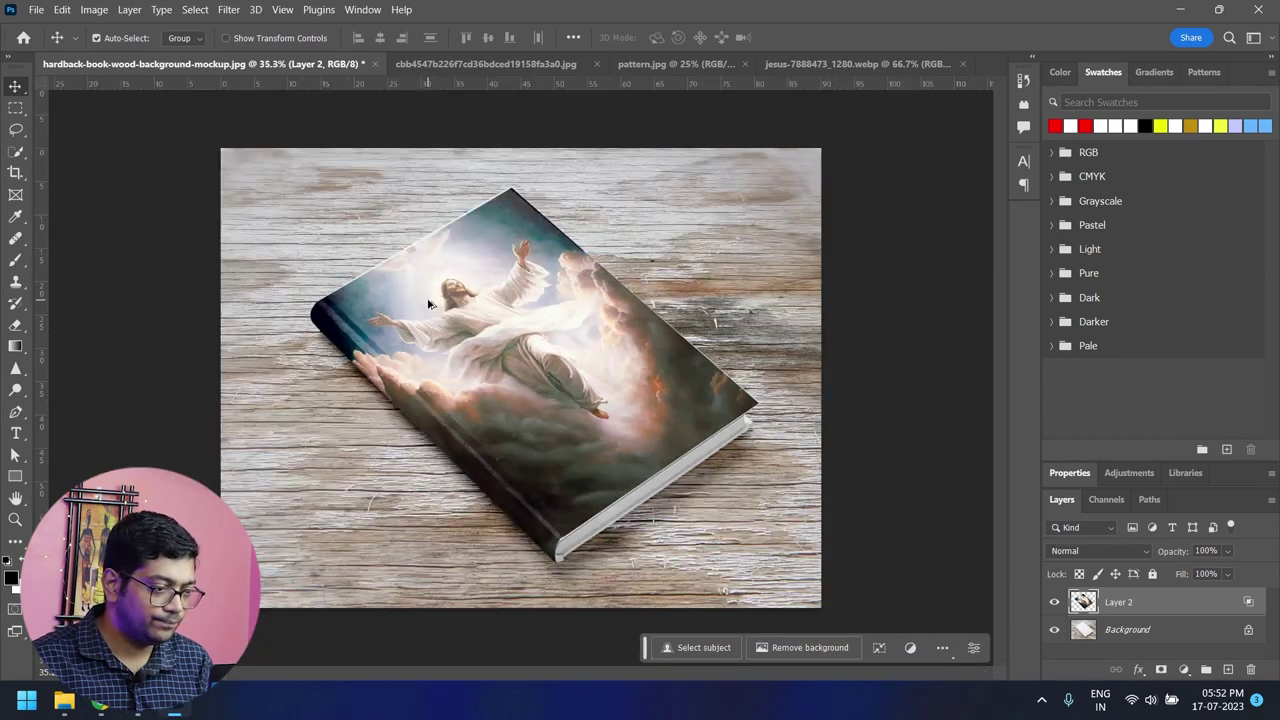
pyautogui.click(460, 63)
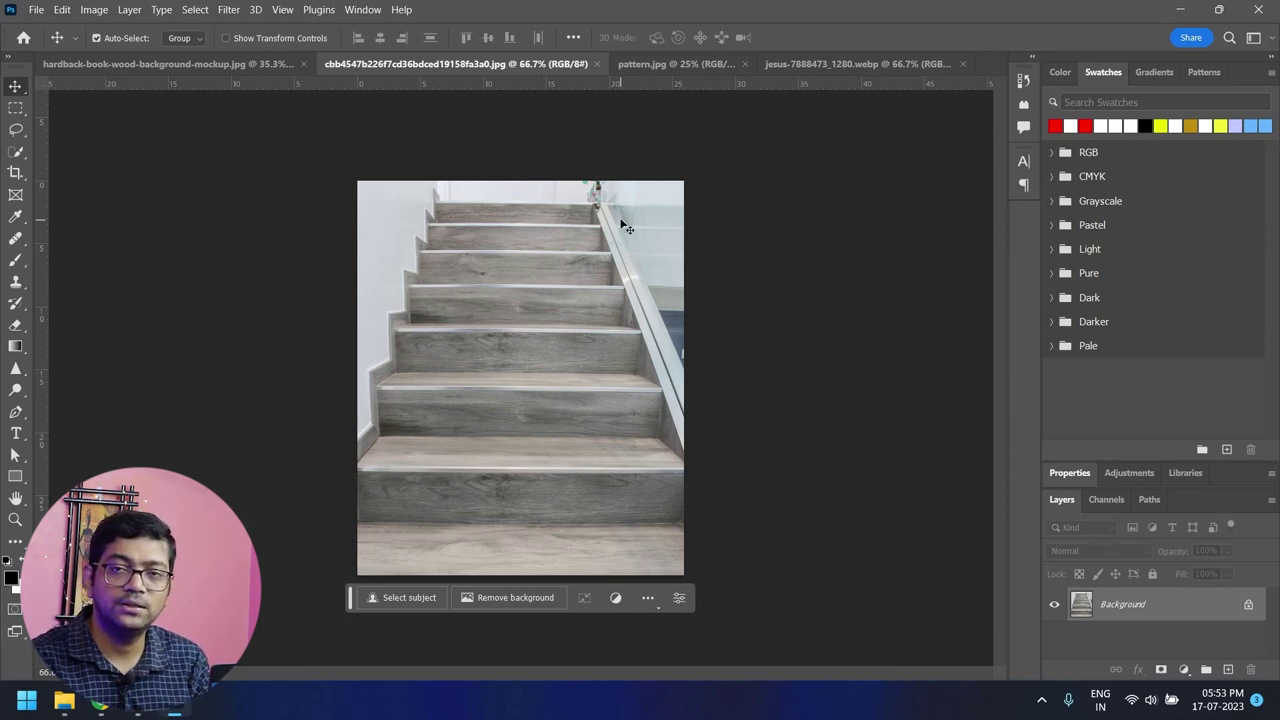
# Add empty Layer 1 above the staircase photo and launch Filter > Vanishing Point.
pyautogui.click(1228, 669)
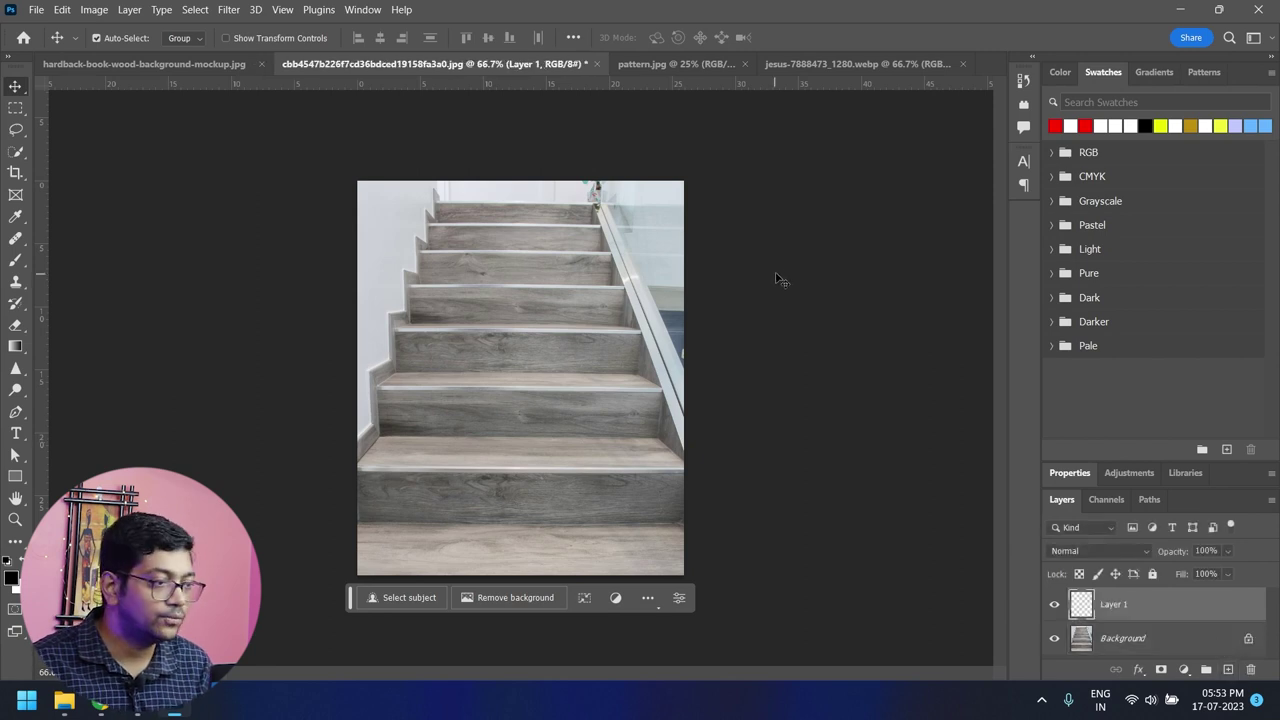
pyautogui.click(228, 10)
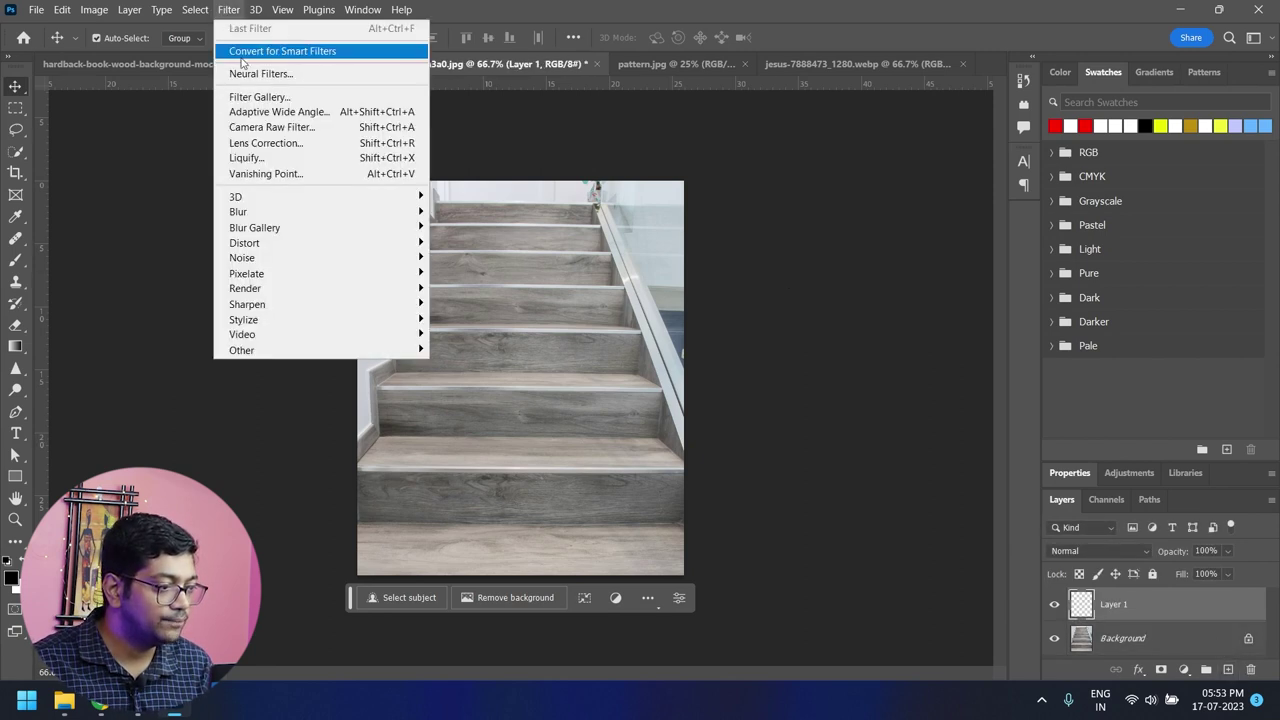
pyautogui.click(256, 172)
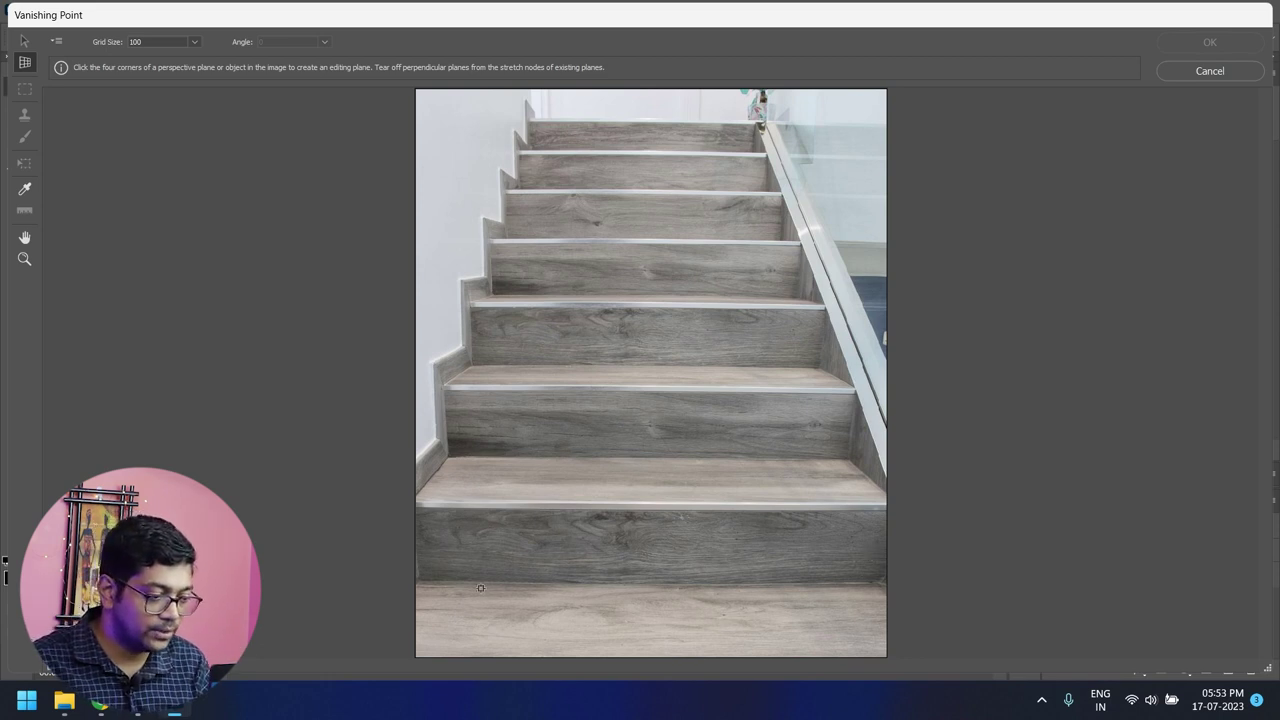
# Draw a four-corner perspective plane over the bottom stair riser and fit its corners to the riser edges.
pyautogui.click(421, 580)
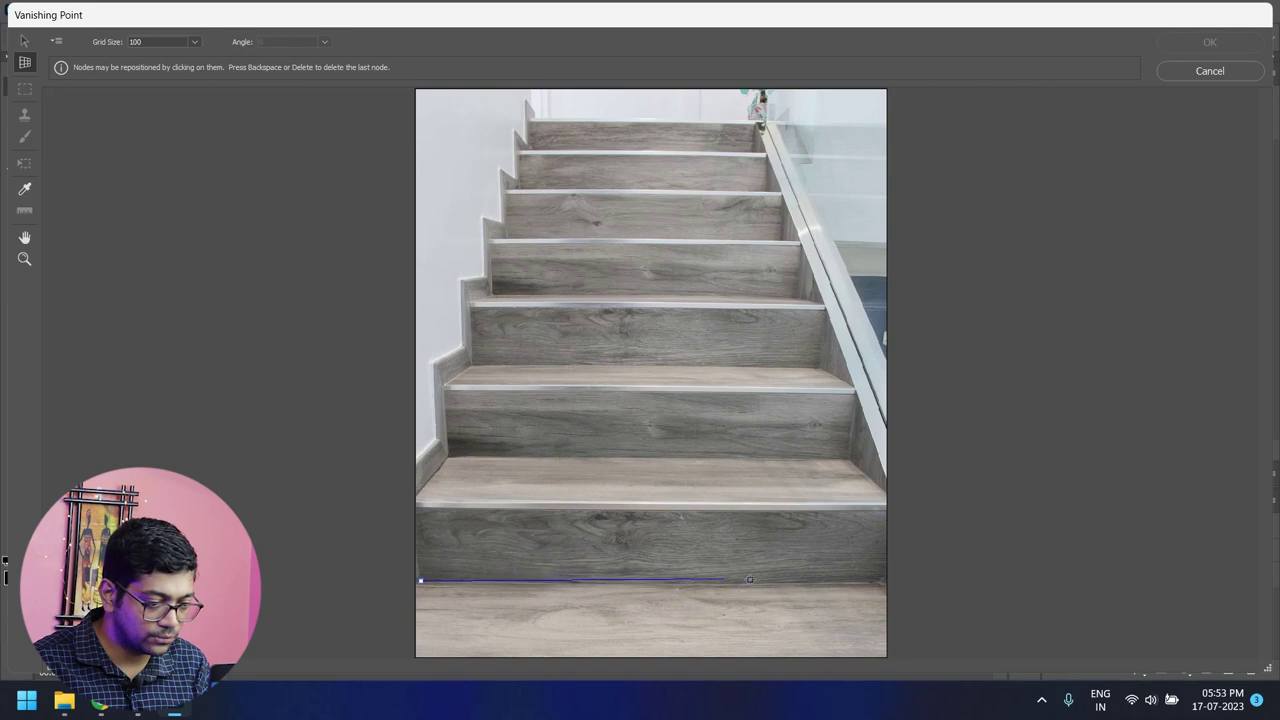
pyautogui.click(886, 581)
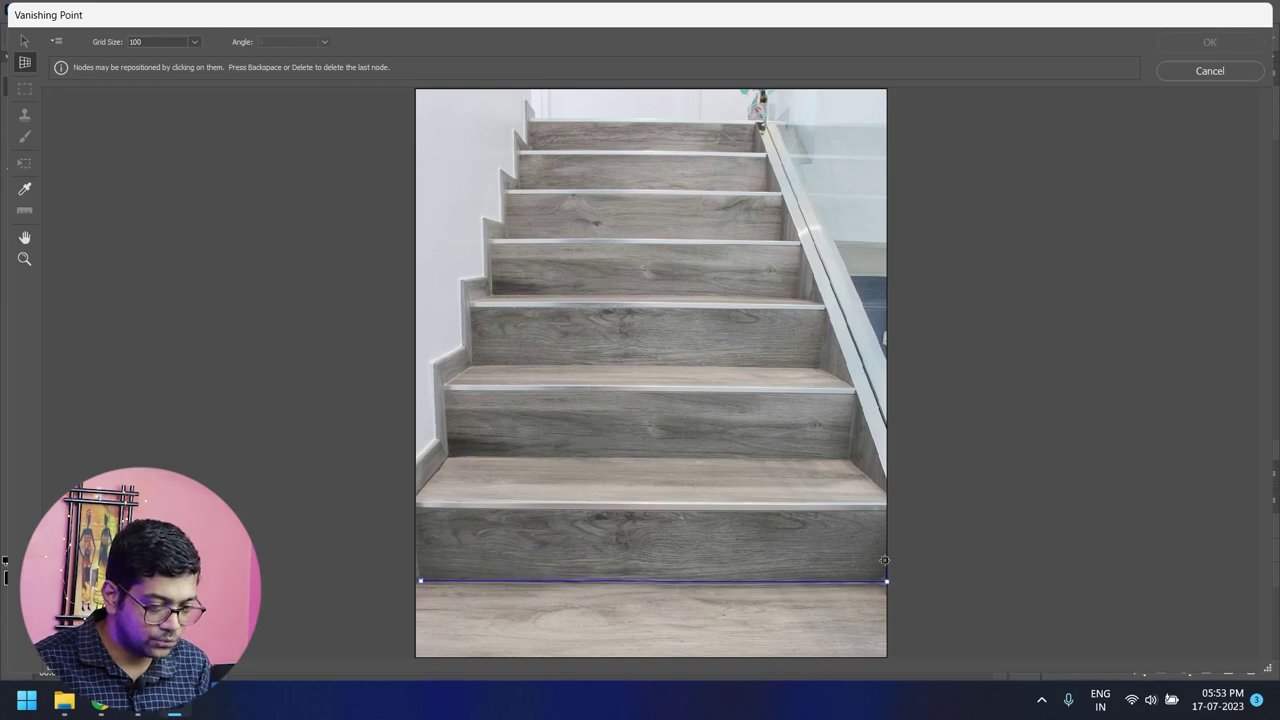
pyautogui.click(886, 506)
pyautogui.click(421, 505)
pyautogui.click(421, 505)
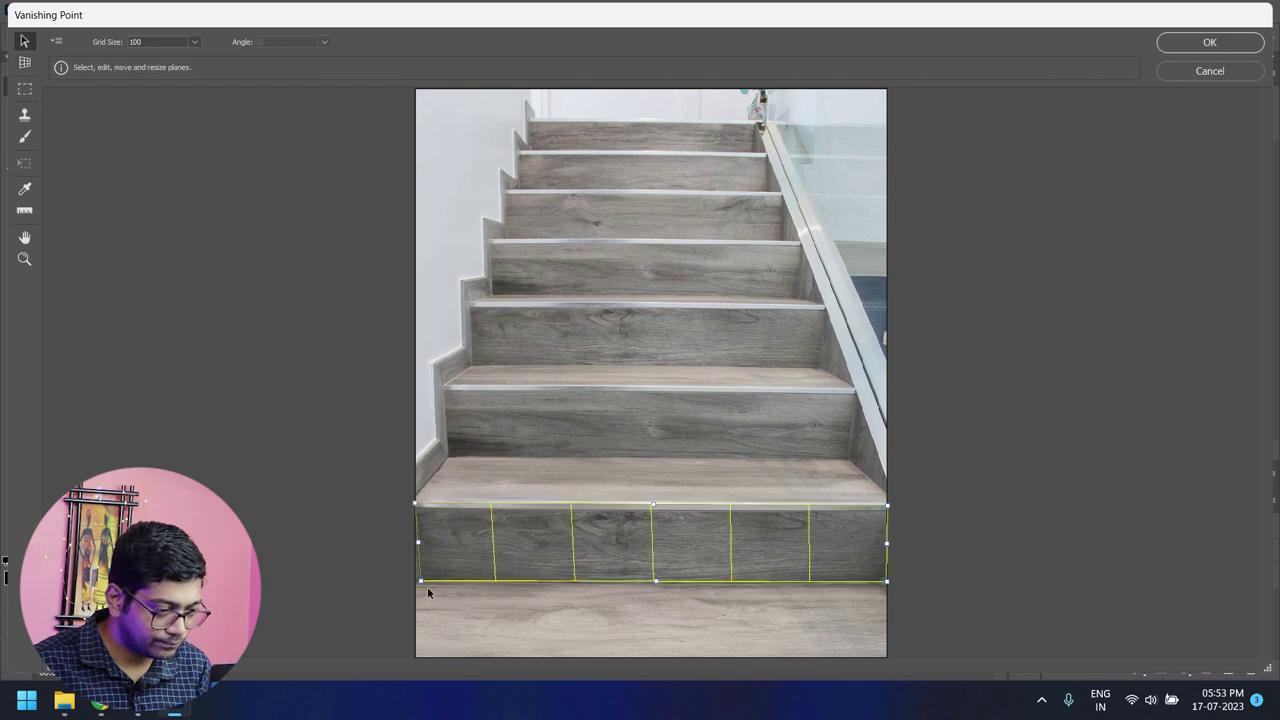
pyautogui.moveTo(421, 582); pyautogui.dragTo(415, 581)
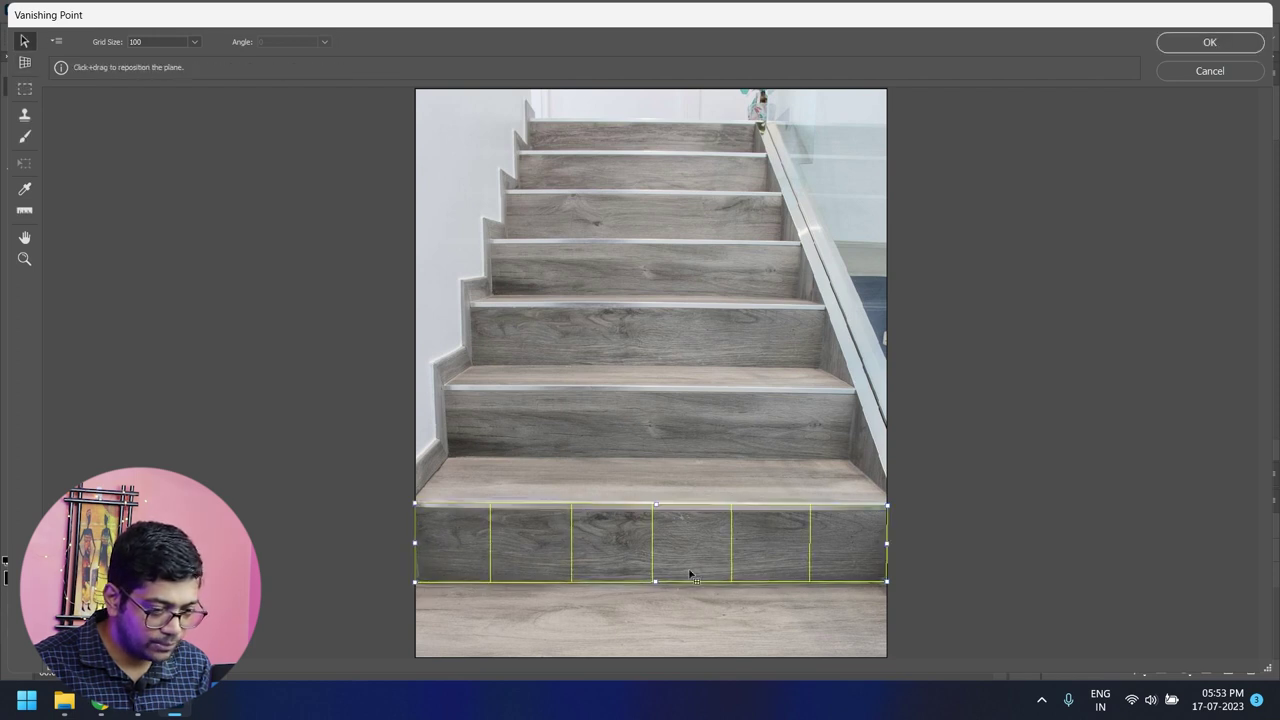
pyautogui.moveTo(886, 580)
pyautogui.mouseDown()
pyautogui.moveTo(872, 578)
pyautogui.moveTo(883, 581)
pyautogui.mouseUp()
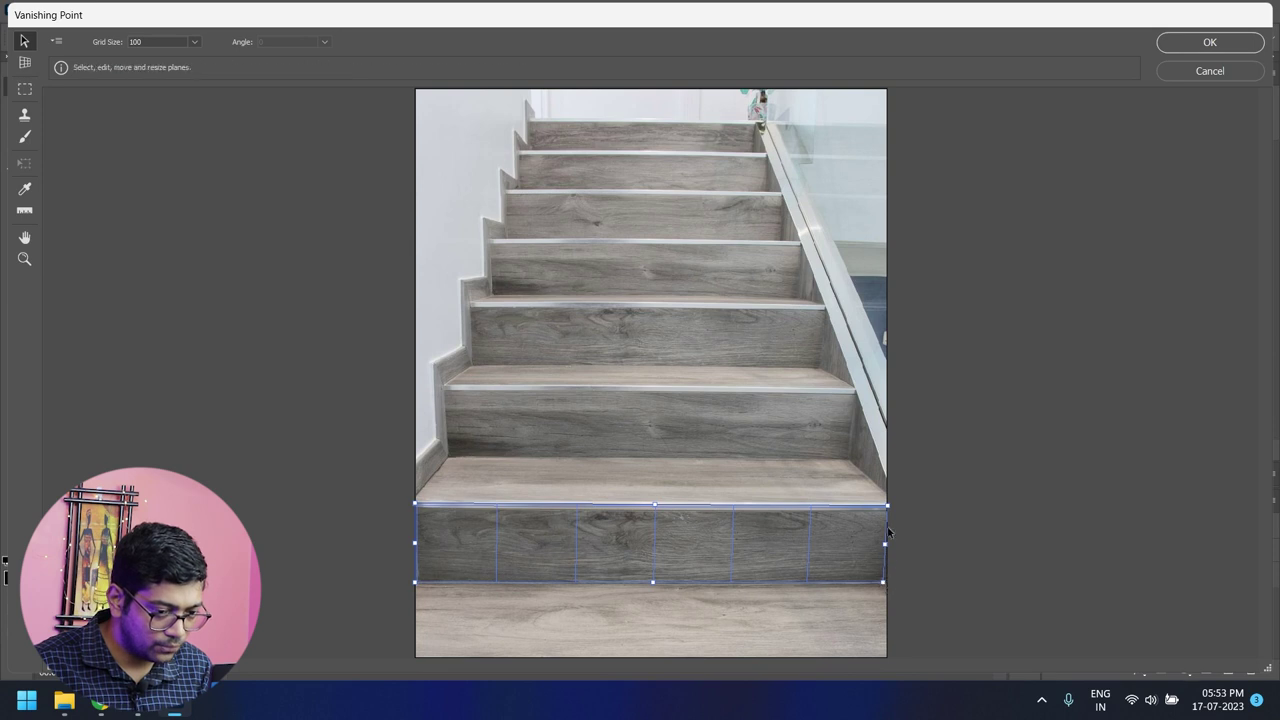
pyautogui.moveTo(888, 510); pyautogui.dragTo(885, 505)
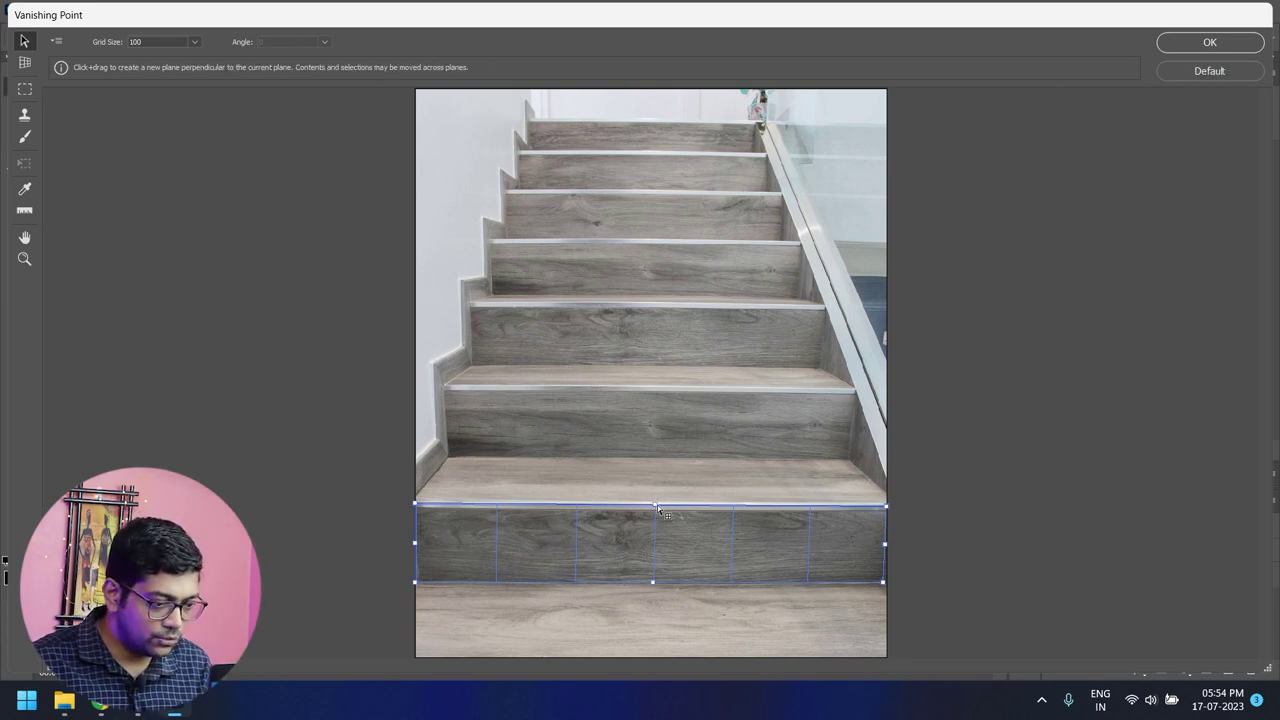
# Extend perpendicular planes over the first tread and the next riser, fitting their corners to the step.
pyautogui.moveTo(656, 505); pyautogui.dragTo(664, 461)
pyautogui.moveTo(829, 466); pyautogui.dragTo(853, 467)
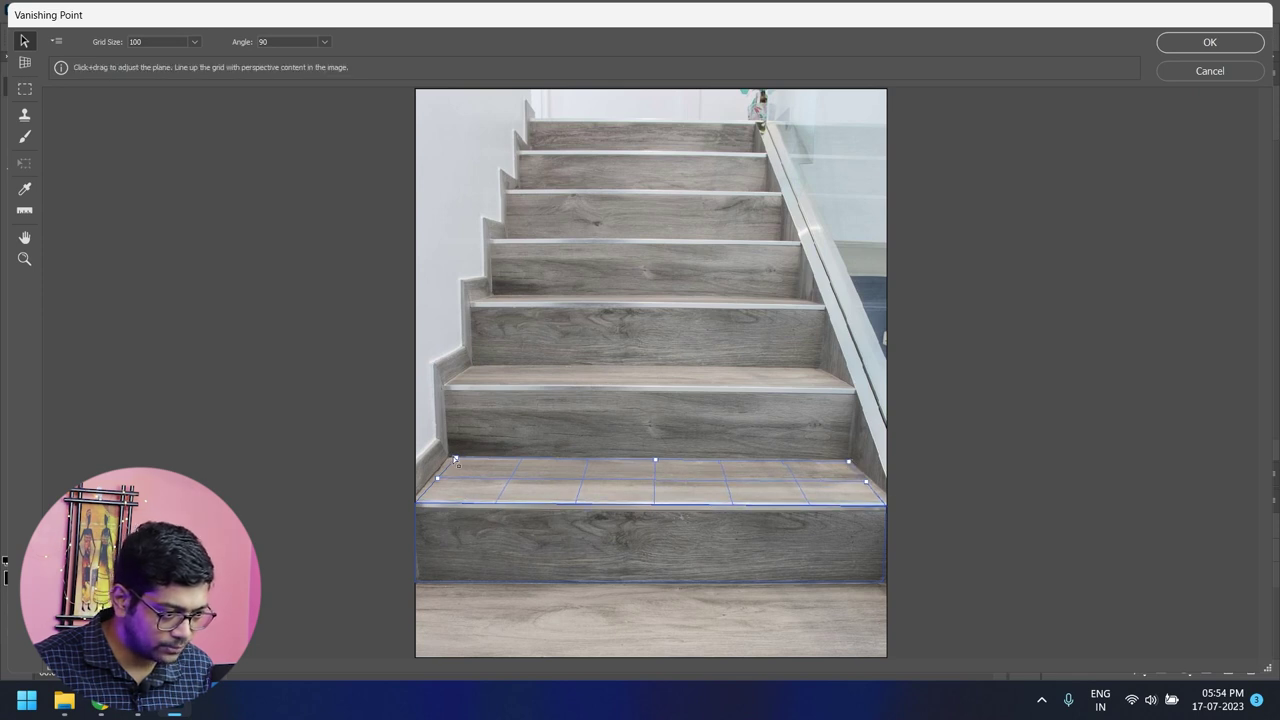
pyautogui.moveTo(456, 460); pyautogui.dragTo(449, 460)
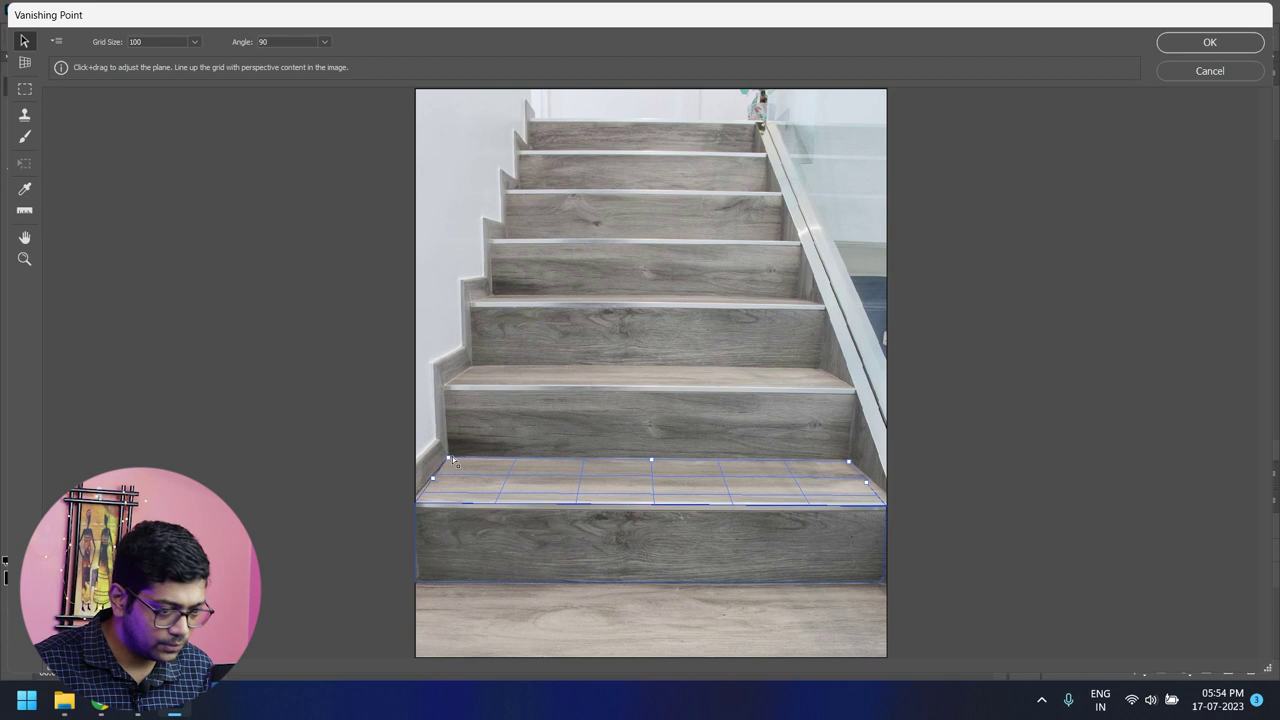
pyautogui.moveTo(651, 461); pyautogui.dragTo(651, 398)
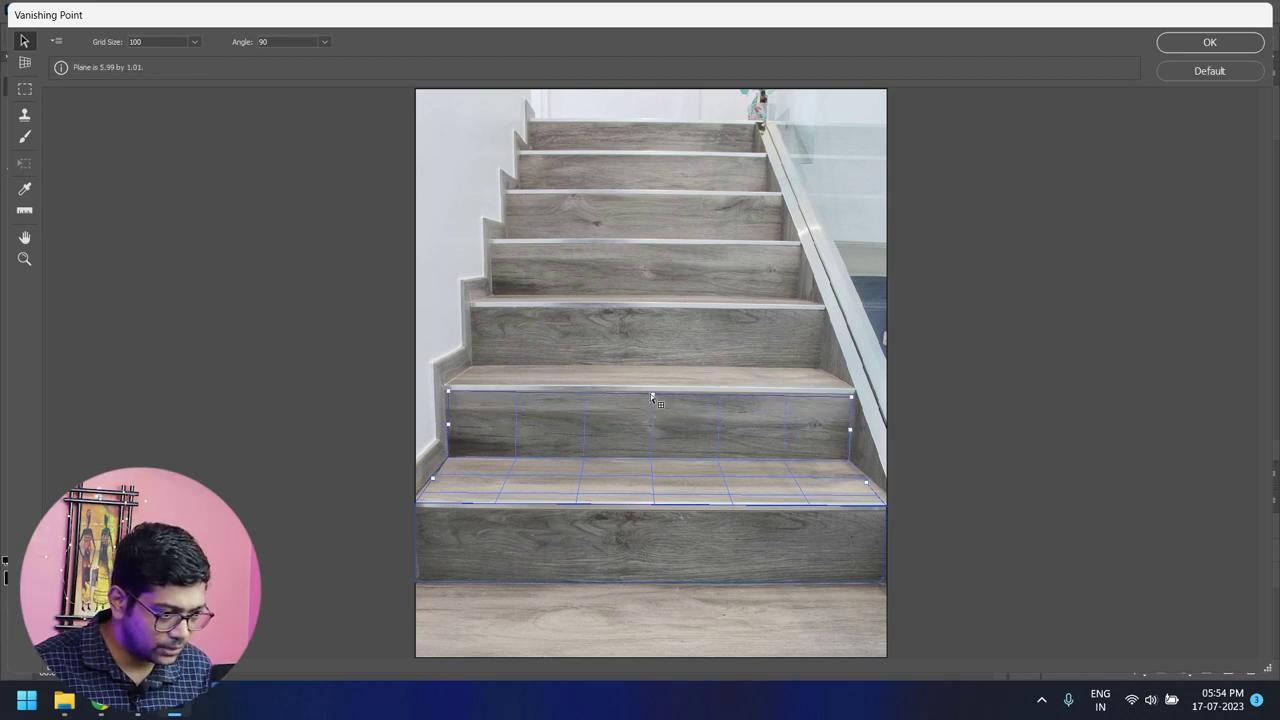
pyautogui.moveTo(651, 397); pyautogui.dragTo(657, 393)
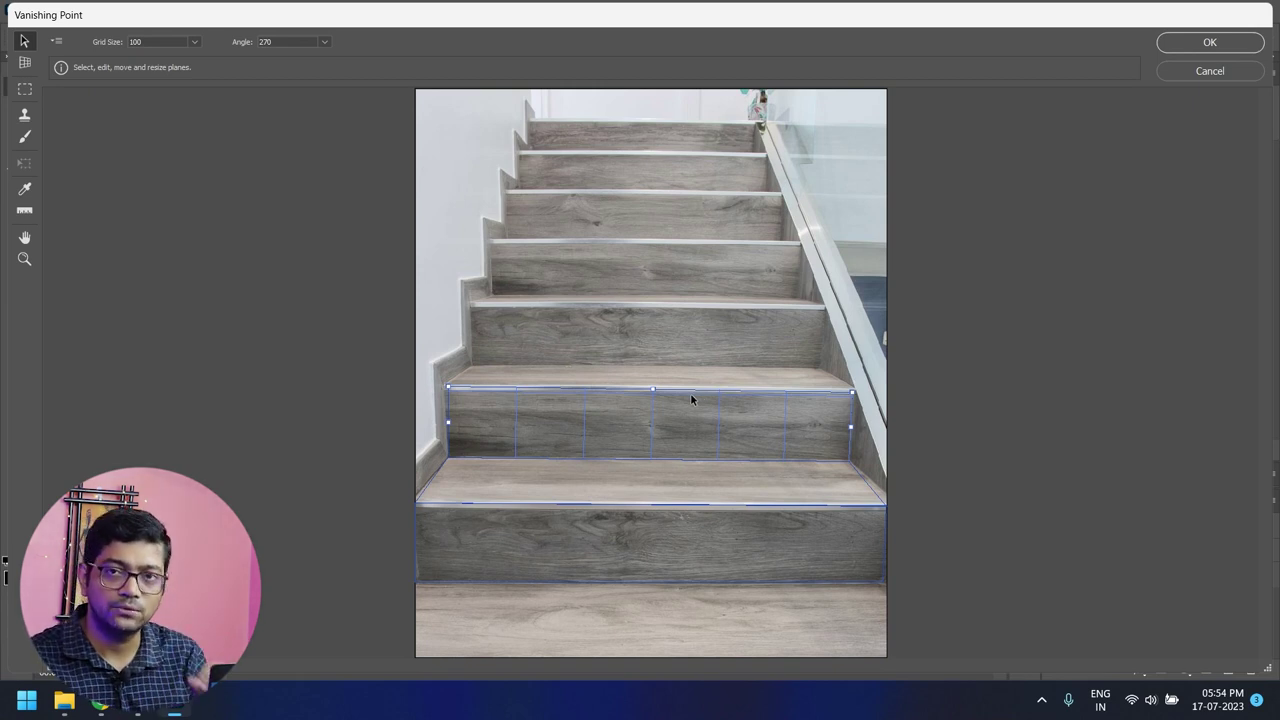
# Pull linked planes up over the remaining treads and risers to the top step, then select the upper planes.
pyautogui.press('ctrl')
pyautogui.press('alt')
pyautogui.moveTo(654, 391); pyautogui.dragTo(651, 366)
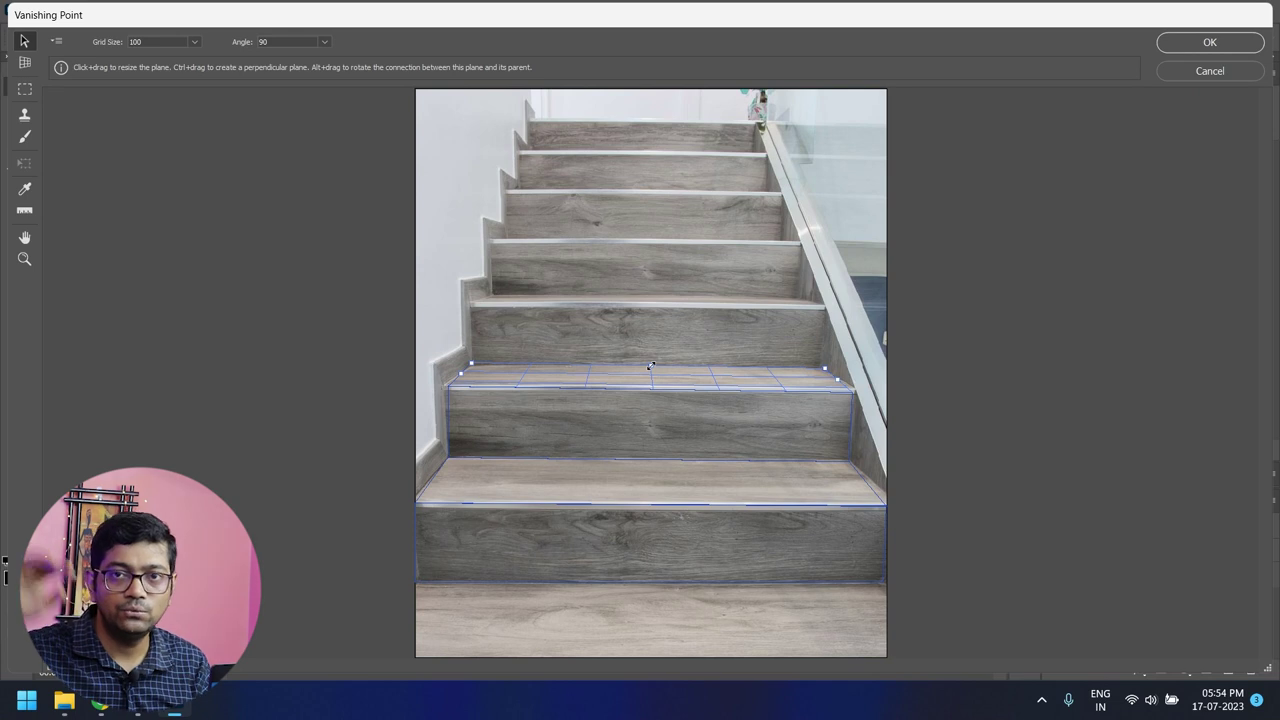
pyautogui.moveTo(650, 366); pyautogui.dragTo(648, 311)
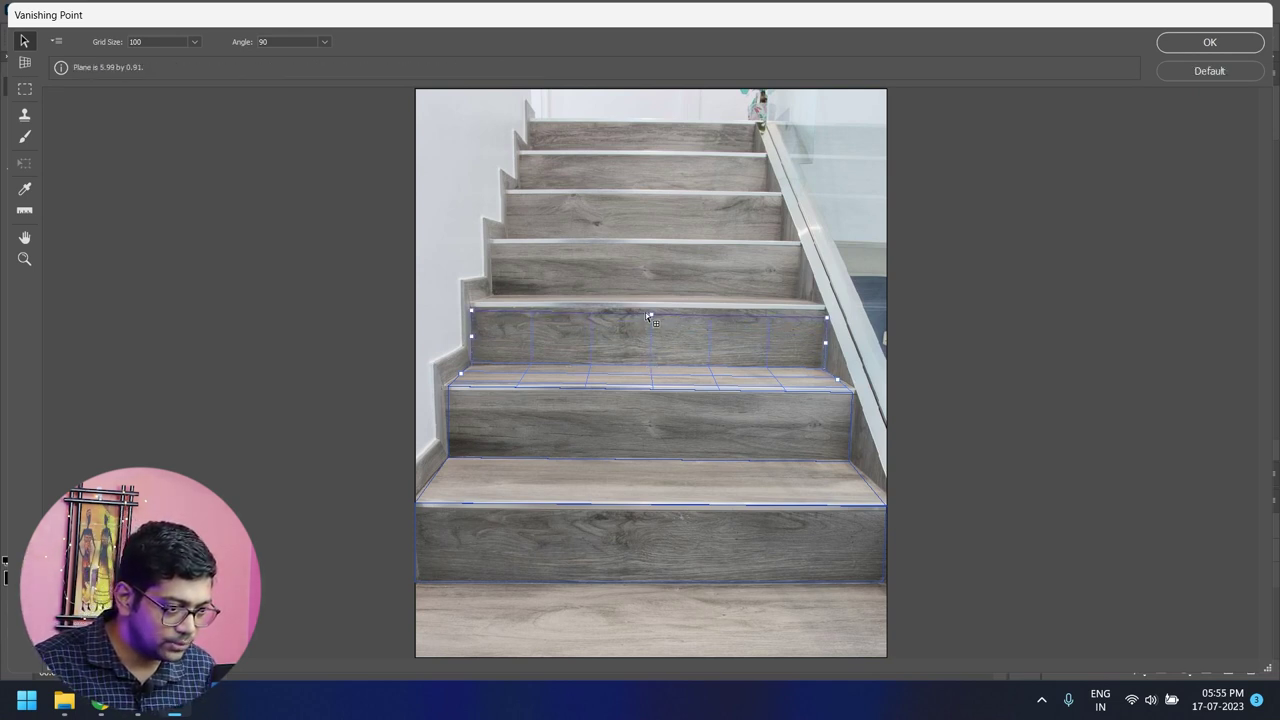
pyautogui.moveTo(652, 308); pyautogui.dragTo(660, 250)
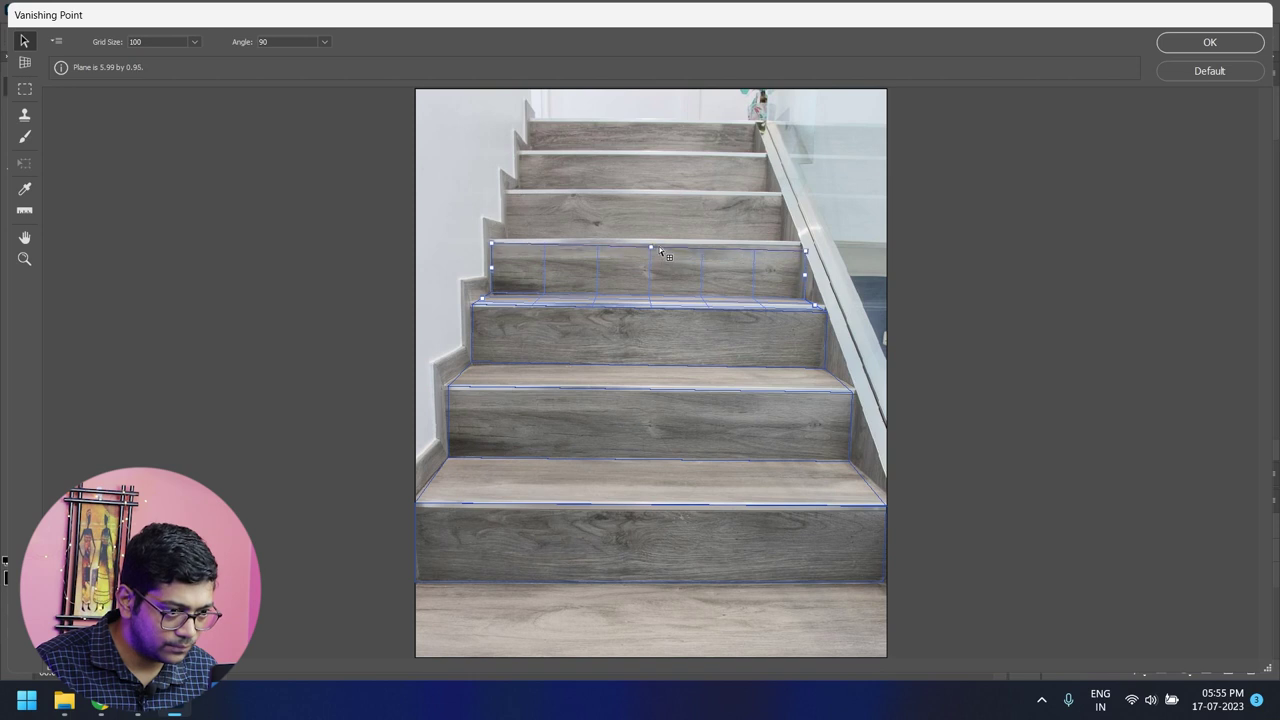
pyautogui.moveTo(660, 250); pyautogui.dragTo(657, 196)
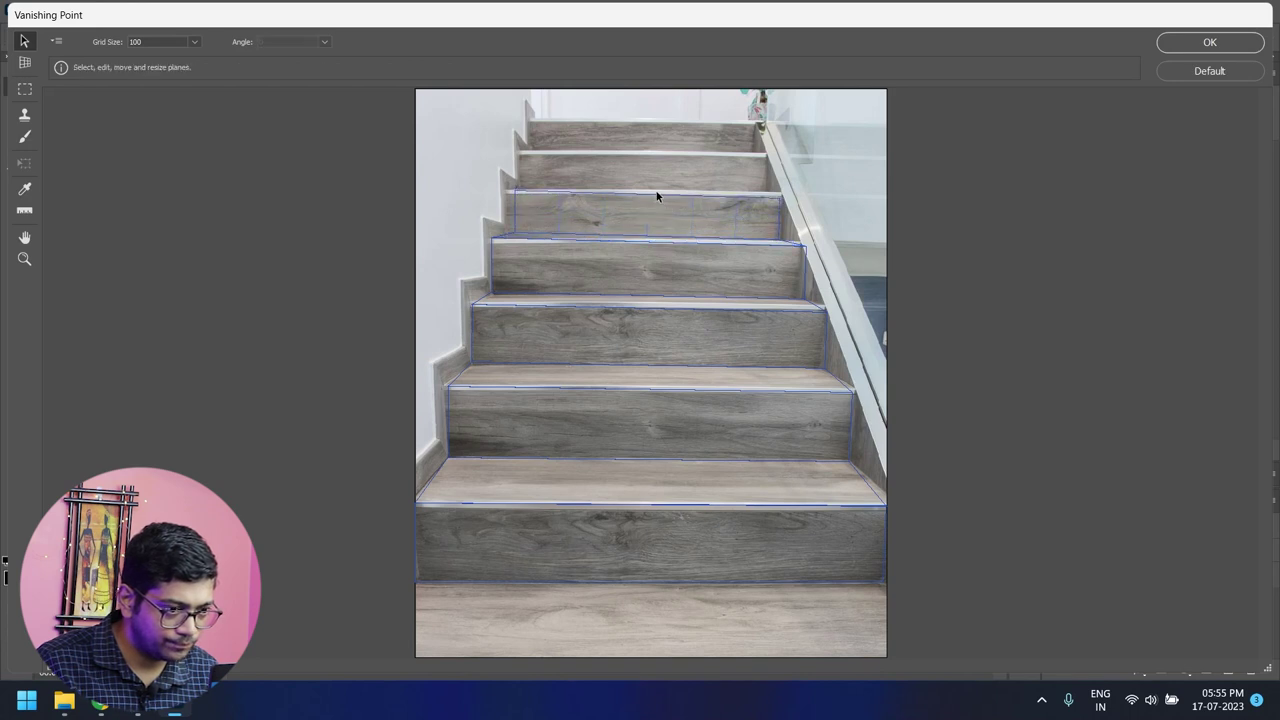
pyautogui.moveTo(657, 196)
pyautogui.mouseDown()
pyautogui.moveTo(648, 189)
pyautogui.moveTo(655, 197)
pyautogui.mouseUp()
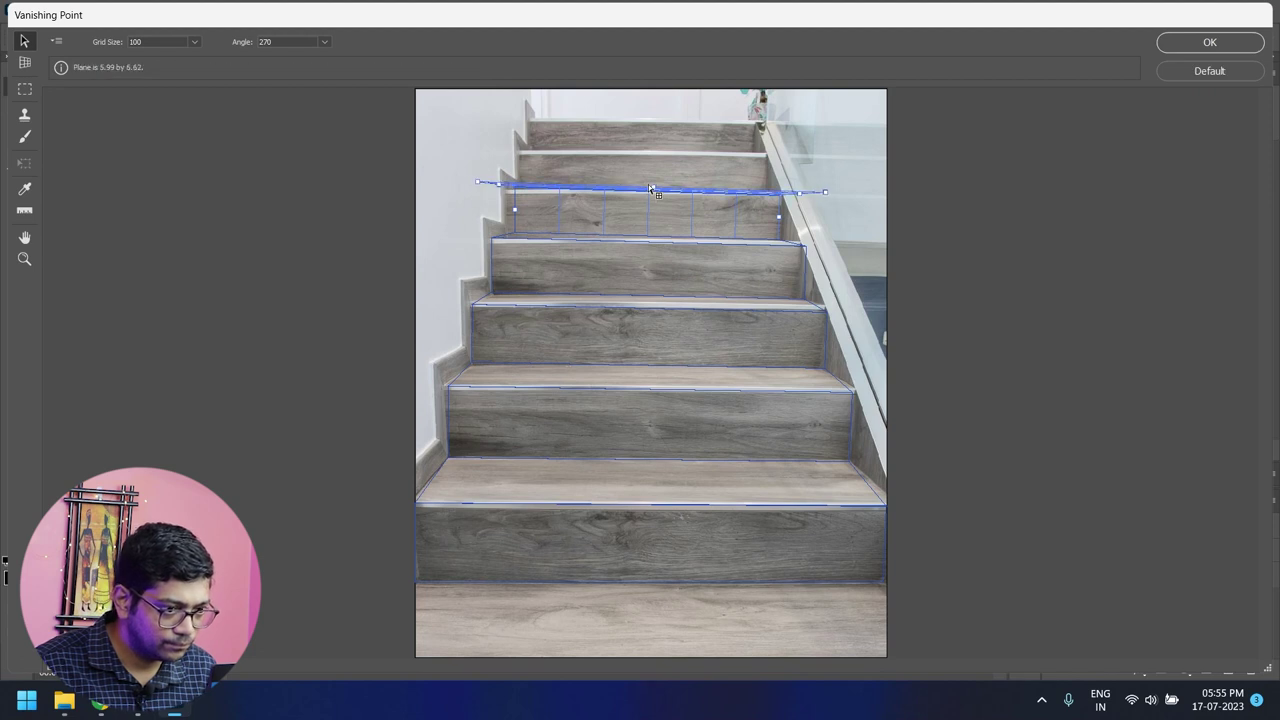
pyautogui.click(655, 197)
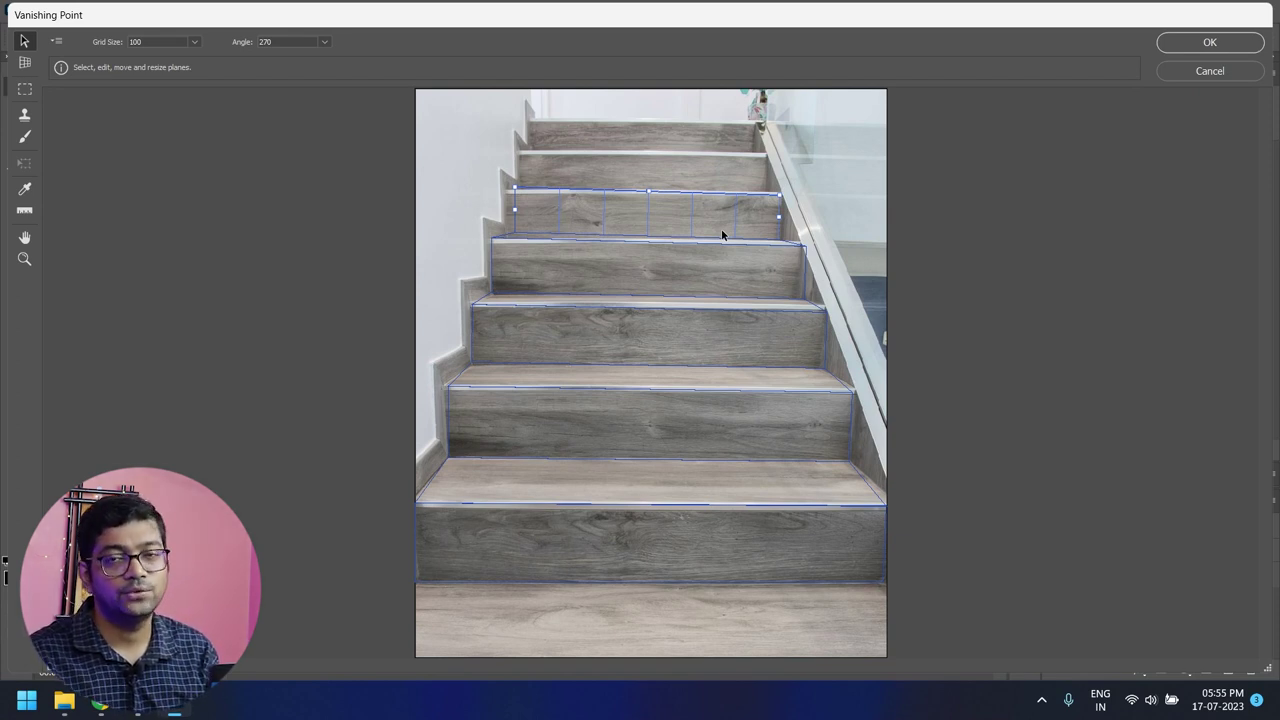
pyautogui.click(722, 240)
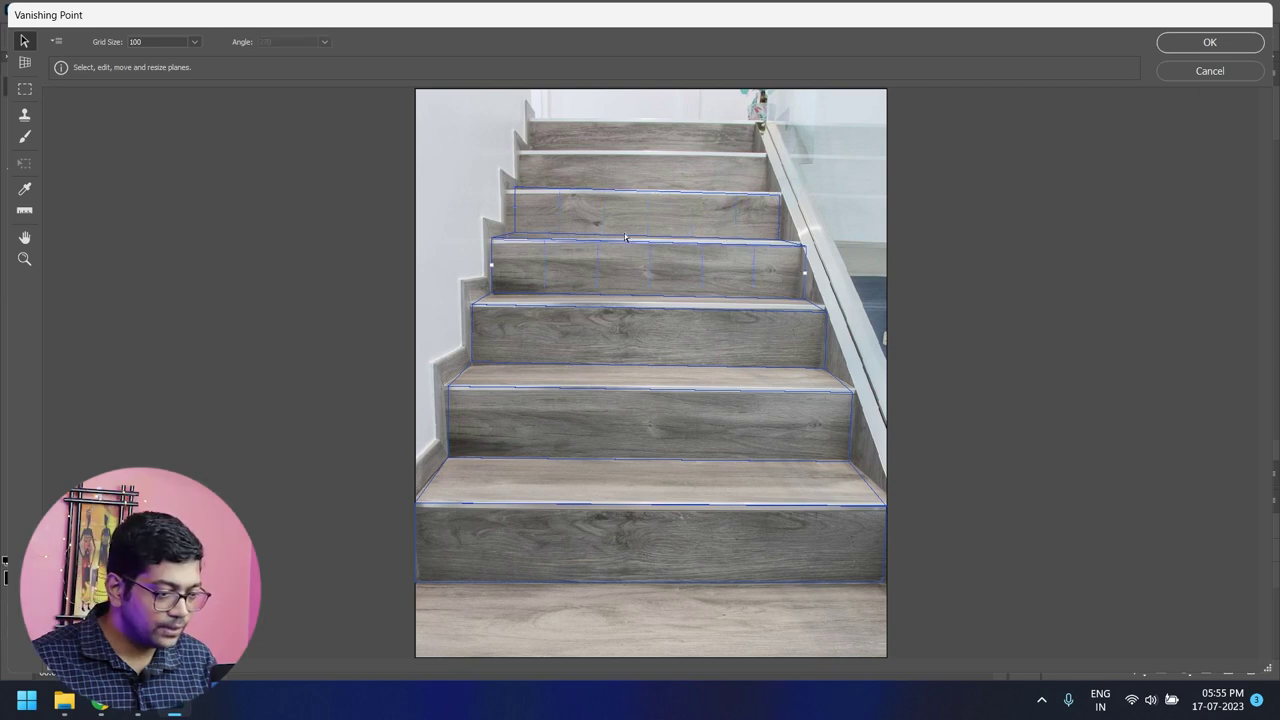
# Confirm the stair planes, then rotate pattern.jpg 90° counter-clockwise and select the whole pattern.
pyautogui.click(1210, 43)
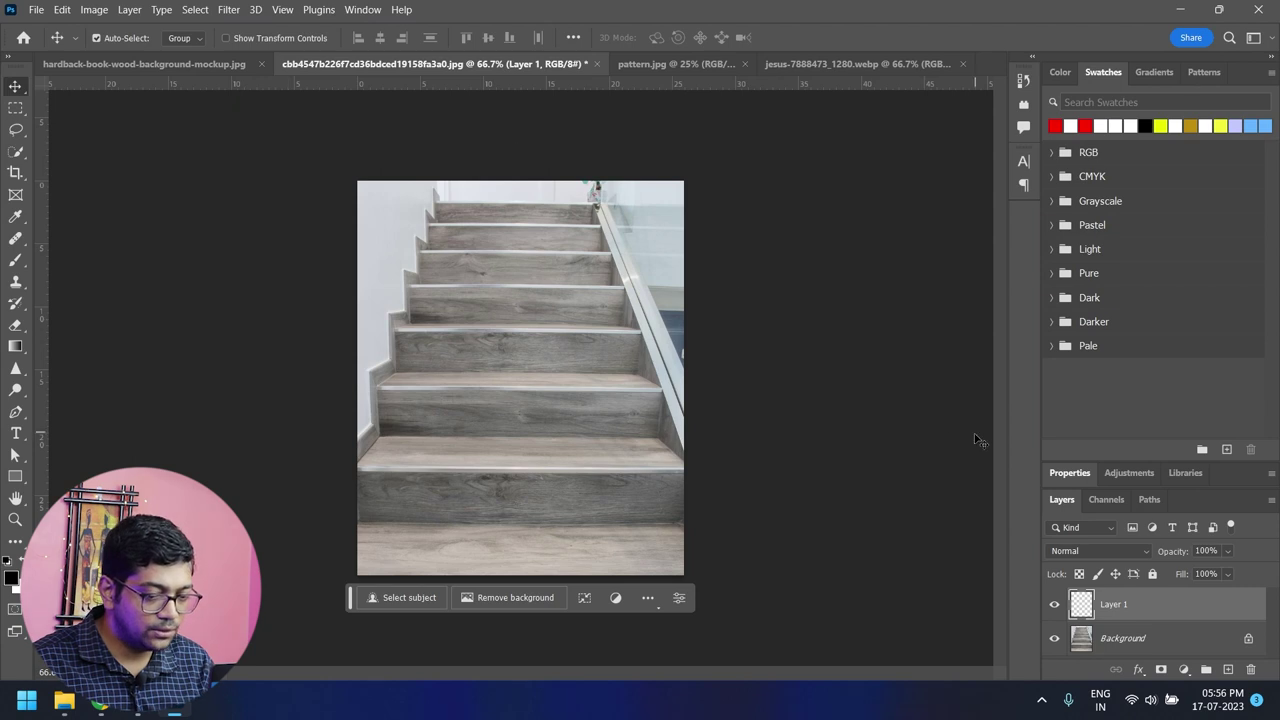
pyautogui.click(700, 63)
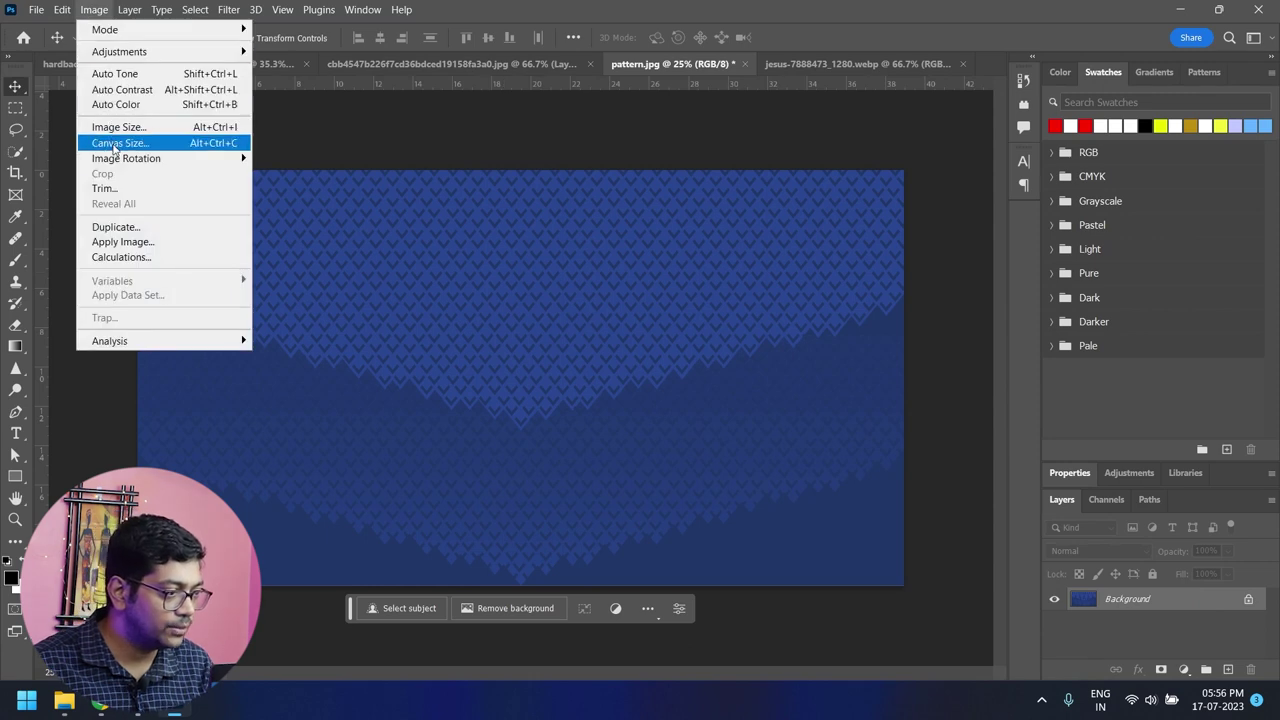
pyautogui.moveTo(126, 158)
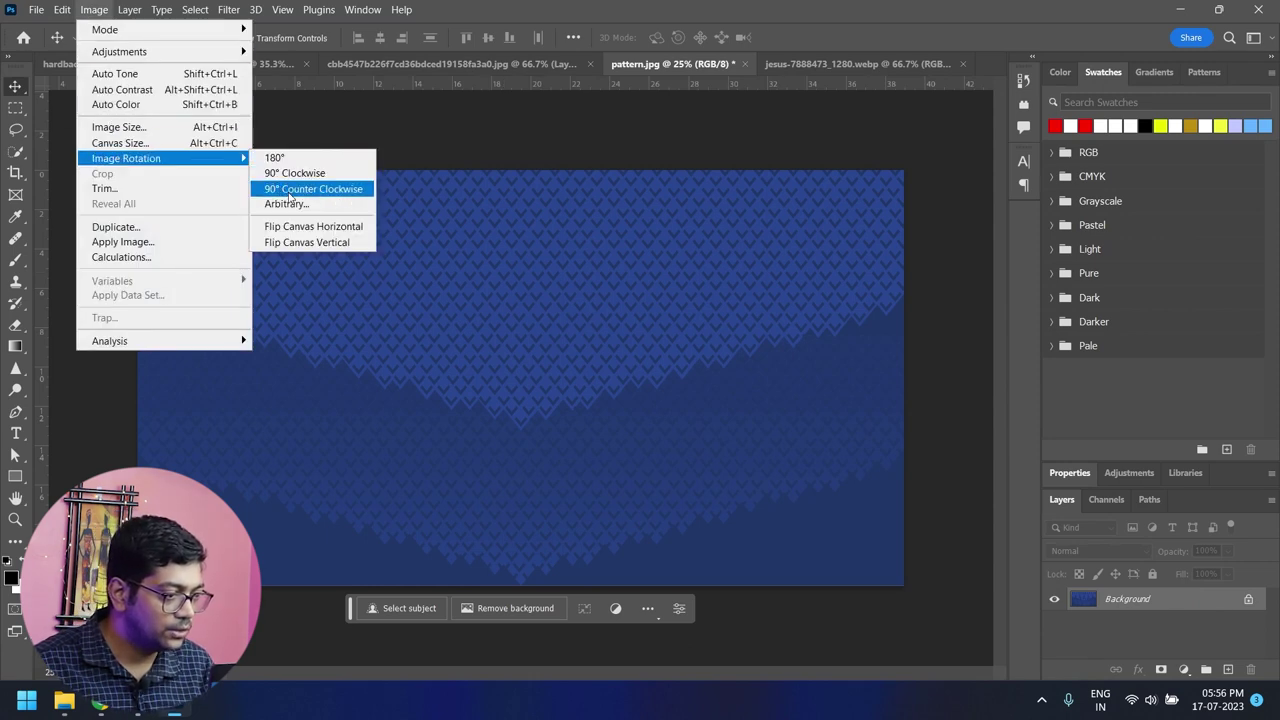
pyautogui.click(290, 190)
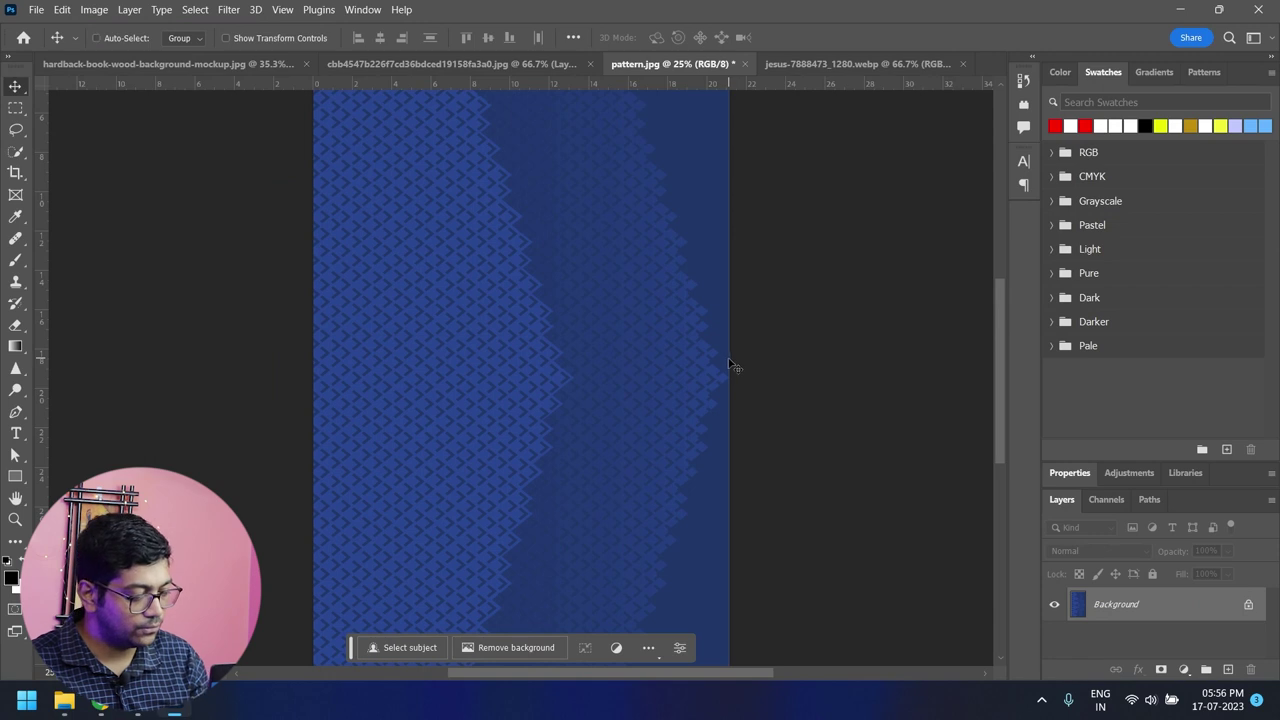
pyautogui.hotkey('ctrl', 'a')
pyautogui.click(260, 66)
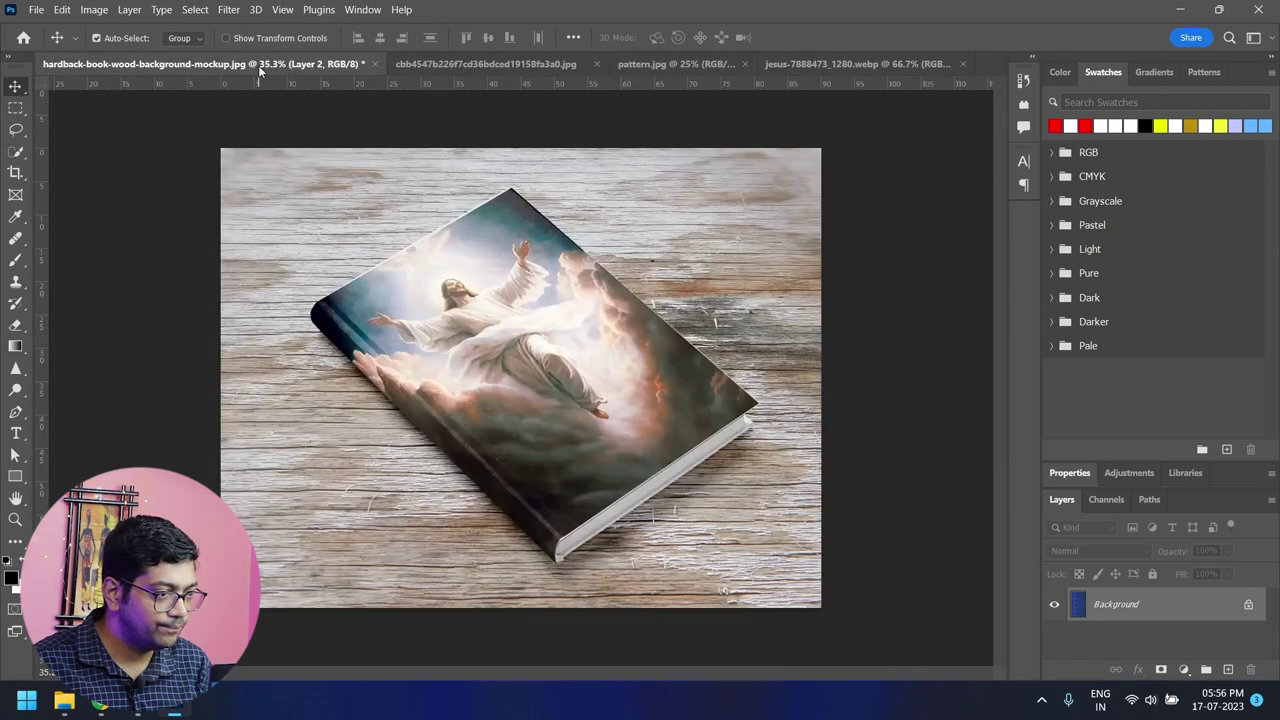
pyautogui.click(444, 63)
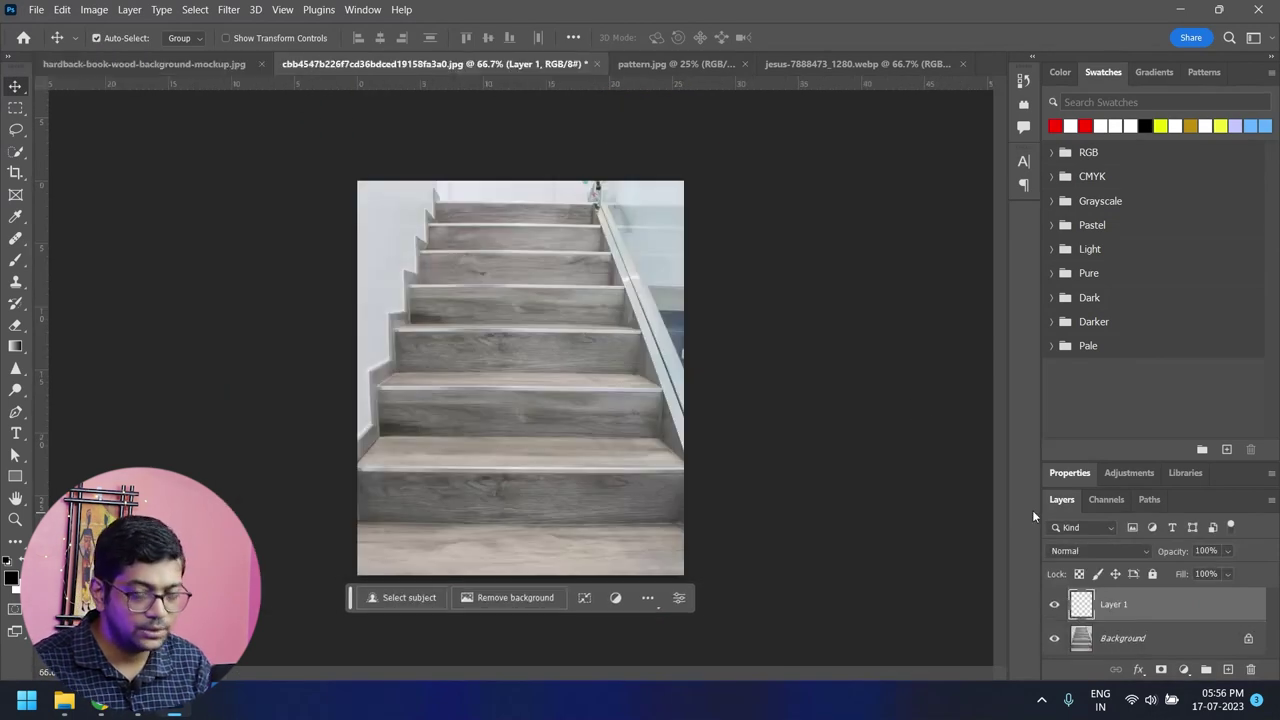
# Paste the chevron pattern in Vanishing Point, drag it onto the stair planes and apply it.
pyautogui.click(228, 10)
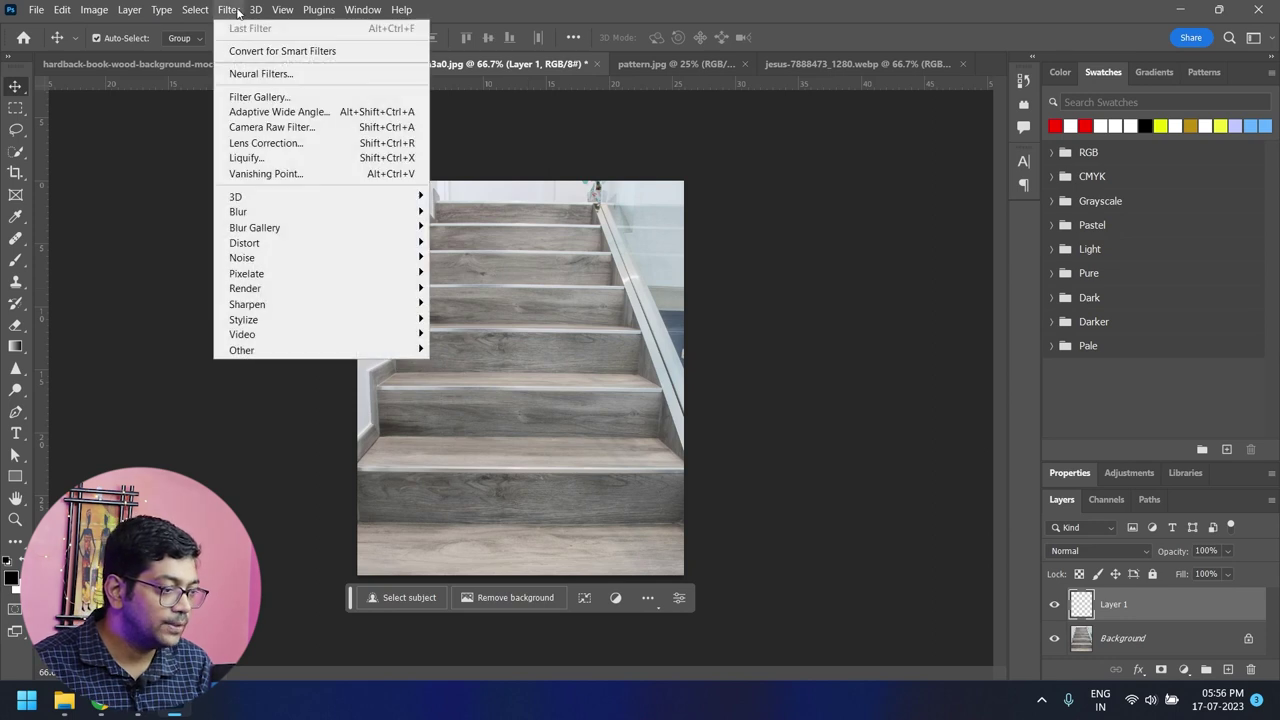
pyautogui.click(258, 174)
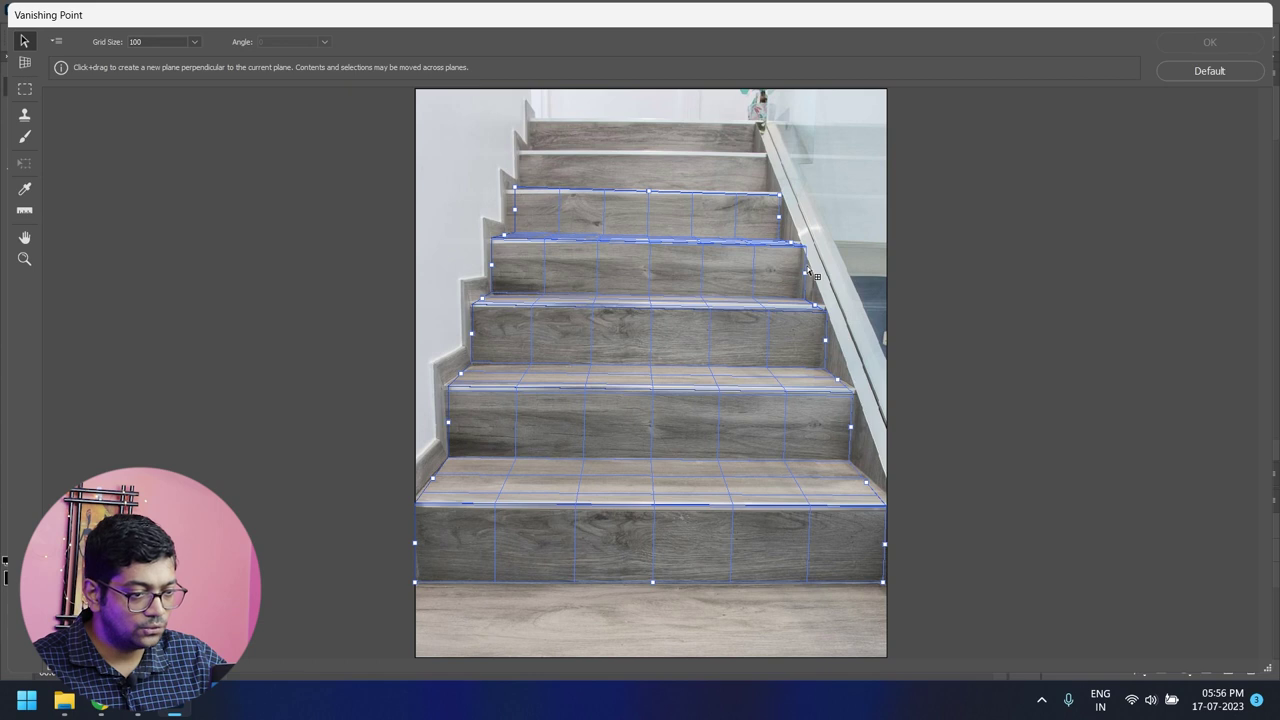
pyautogui.hotkey('ctrl', 'v')
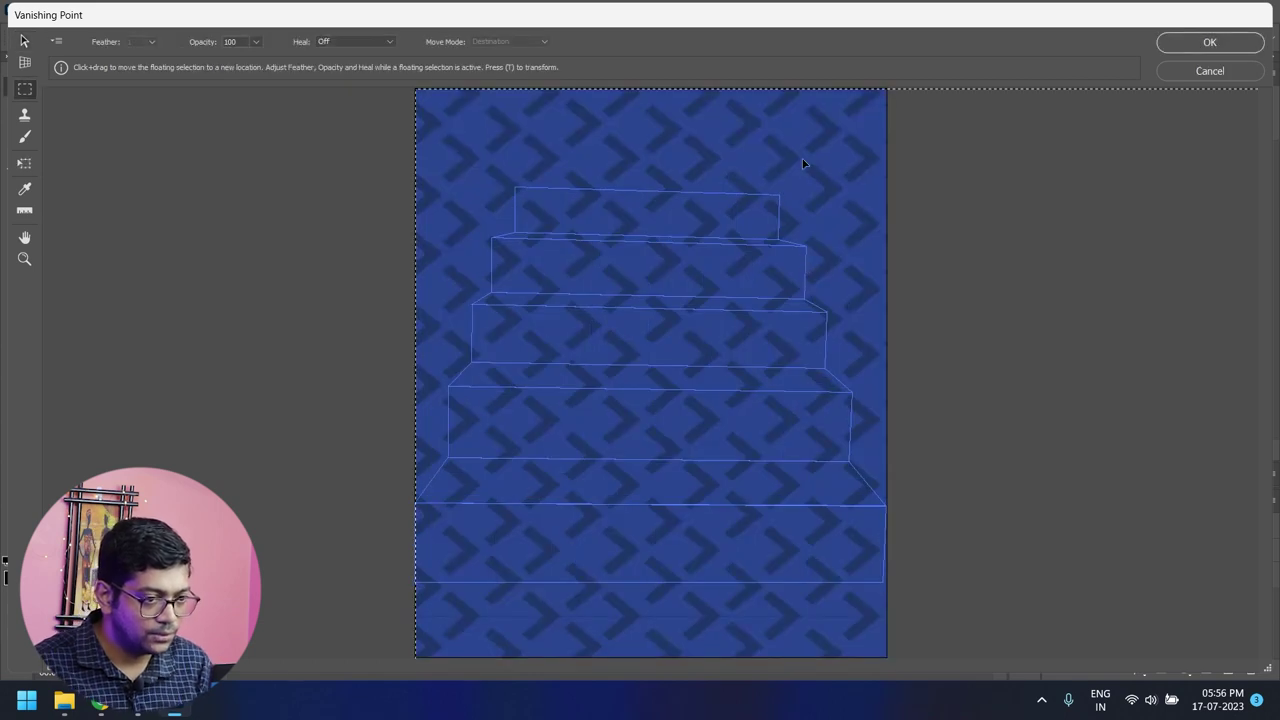
pyautogui.moveTo(815, 157)
pyautogui.mouseDown()
pyautogui.moveTo(757, 252)
pyautogui.moveTo(746, 210)
pyautogui.mouseUp()
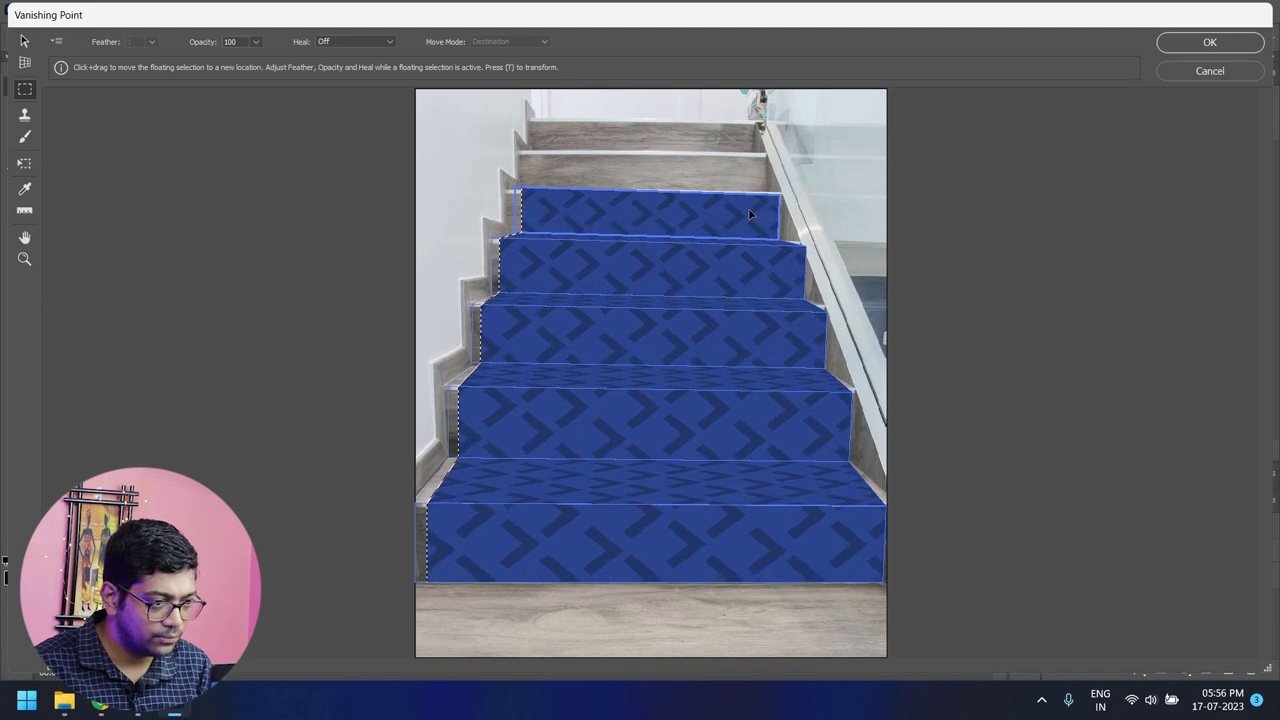
pyautogui.moveTo(746, 210); pyautogui.dragTo(745, 205)
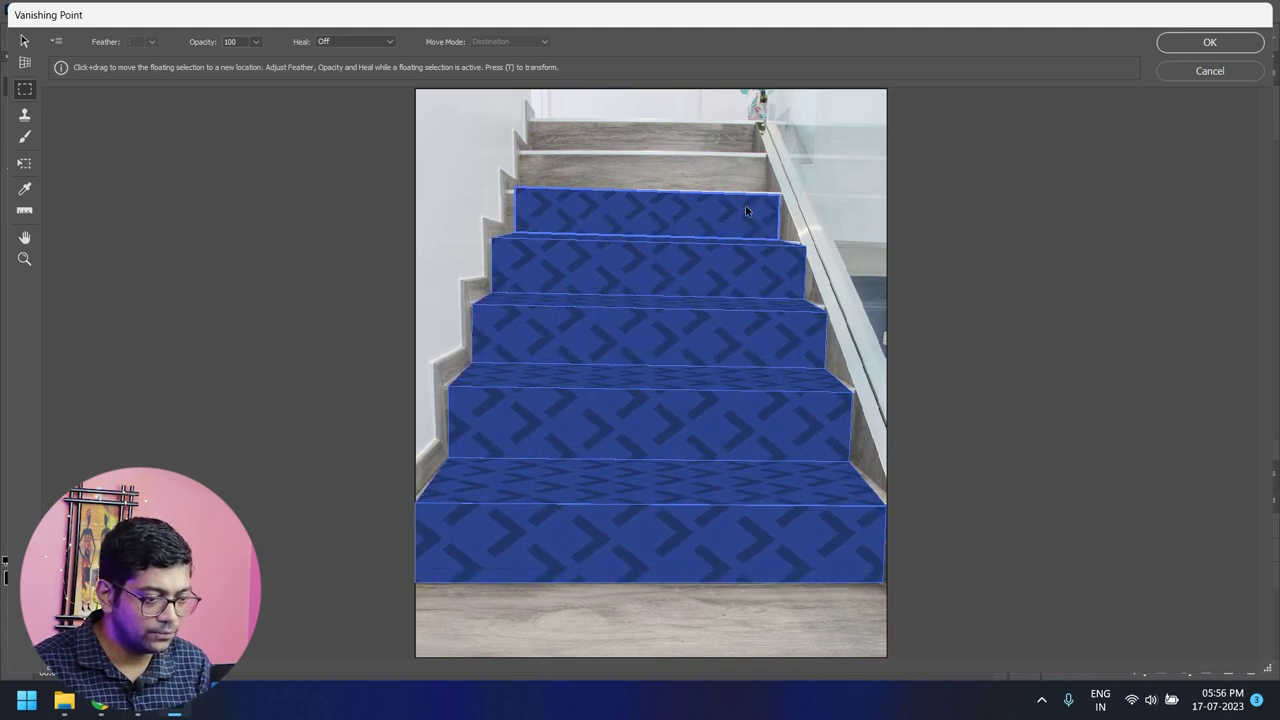
pyautogui.hotkey('ctrl', 'd')
pyautogui.click(1204, 45)
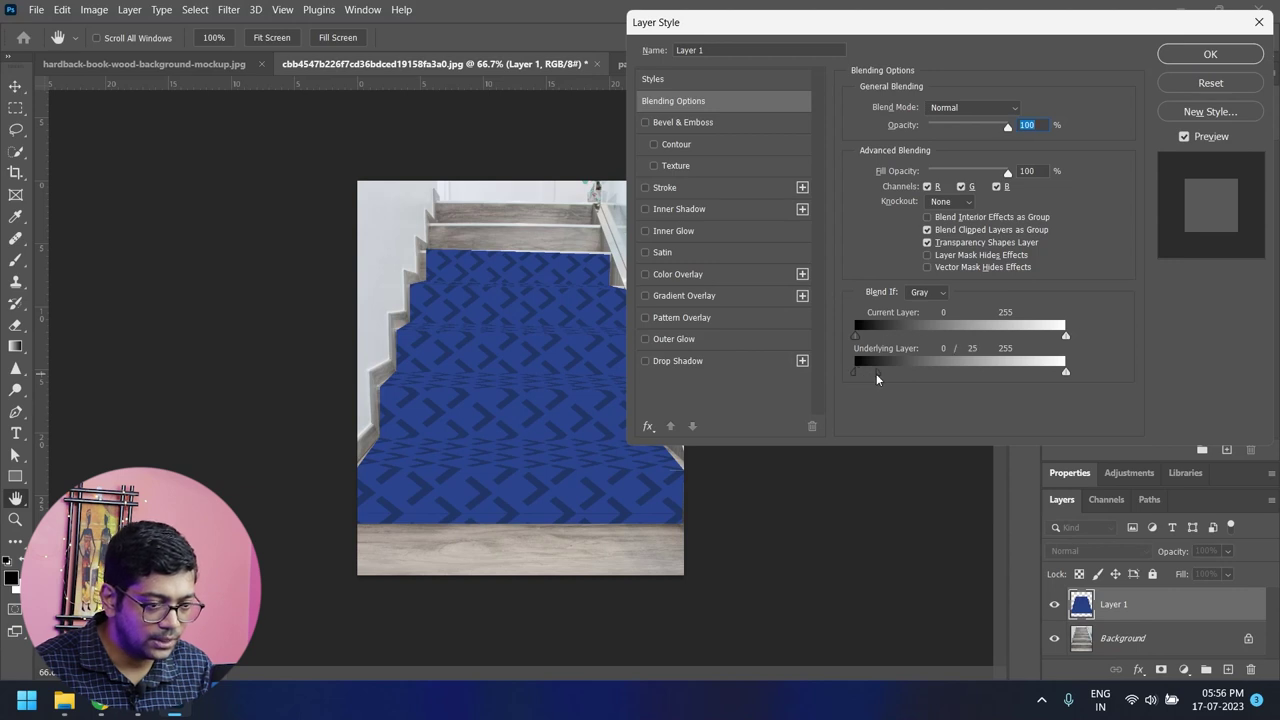
# Set Layer 1's Underlying Layer Blend If to 0/8 and 103/255 so the wood grain shows through.
pyautogui.moveTo(863, 377); pyautogui.dragTo(862, 377)
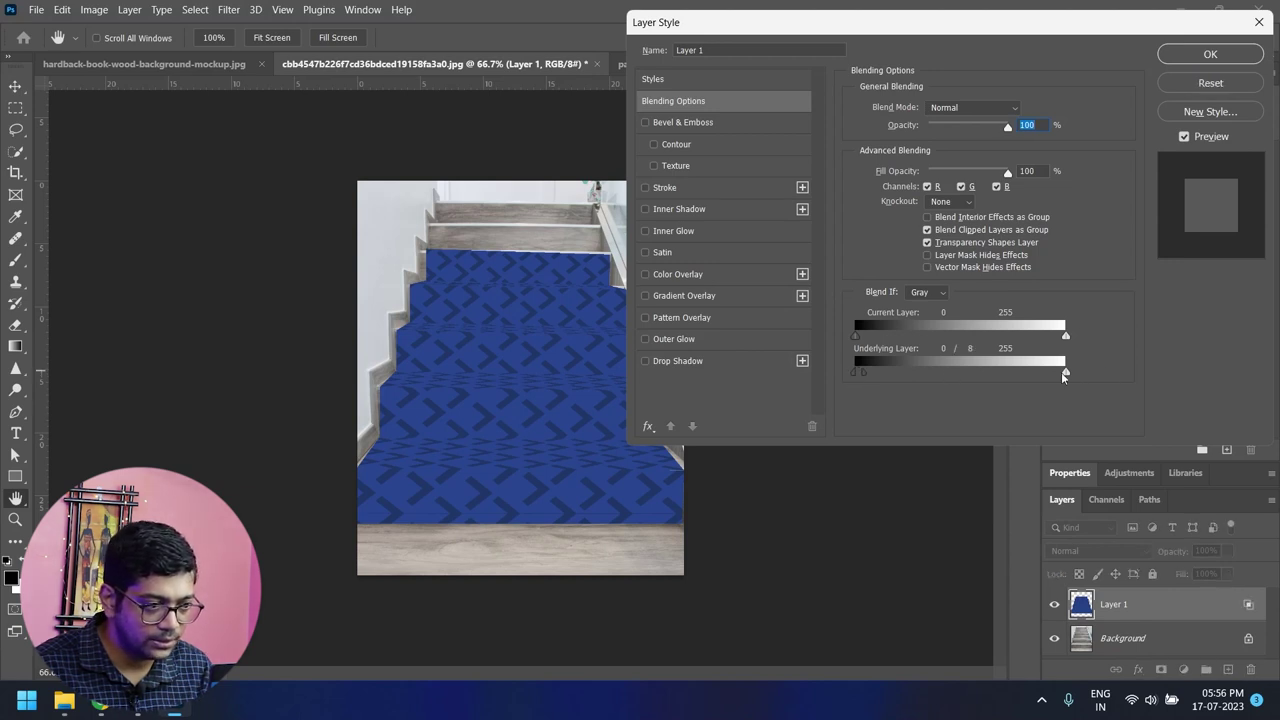
pyautogui.moveTo(1052, 378); pyautogui.dragTo(981, 374)
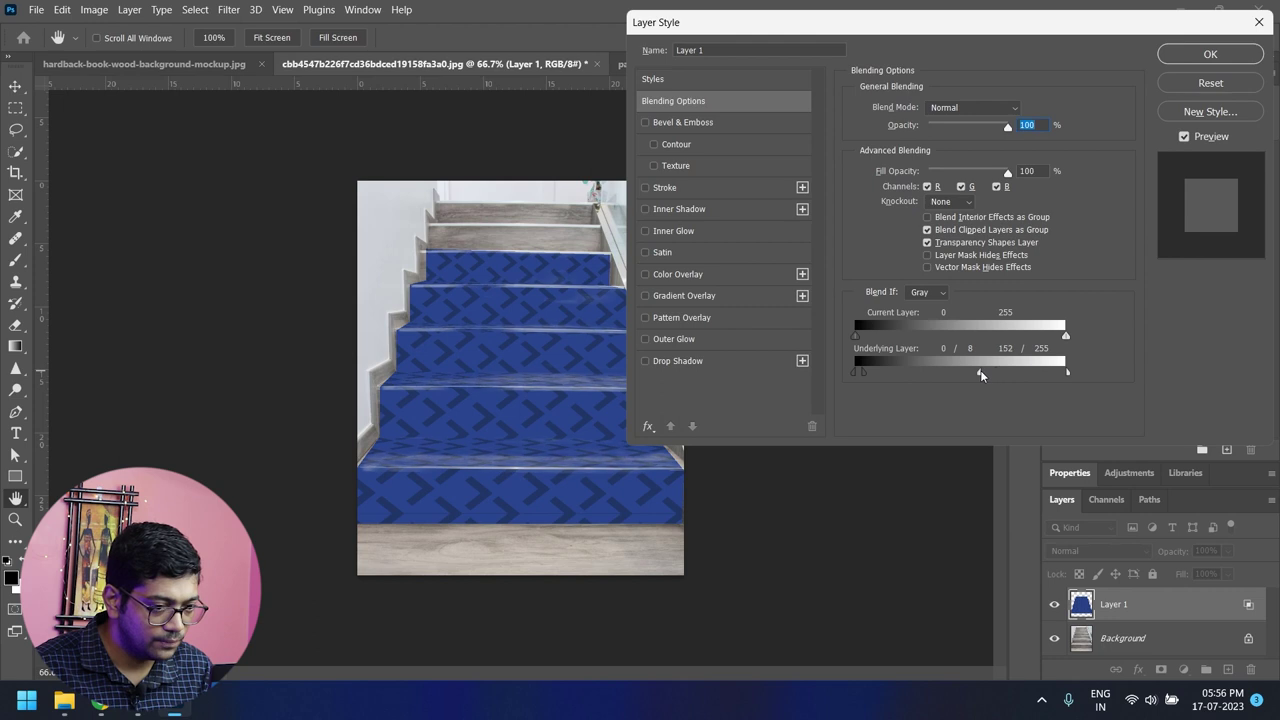
pyautogui.moveTo(962, 375); pyautogui.dragTo(944, 375)
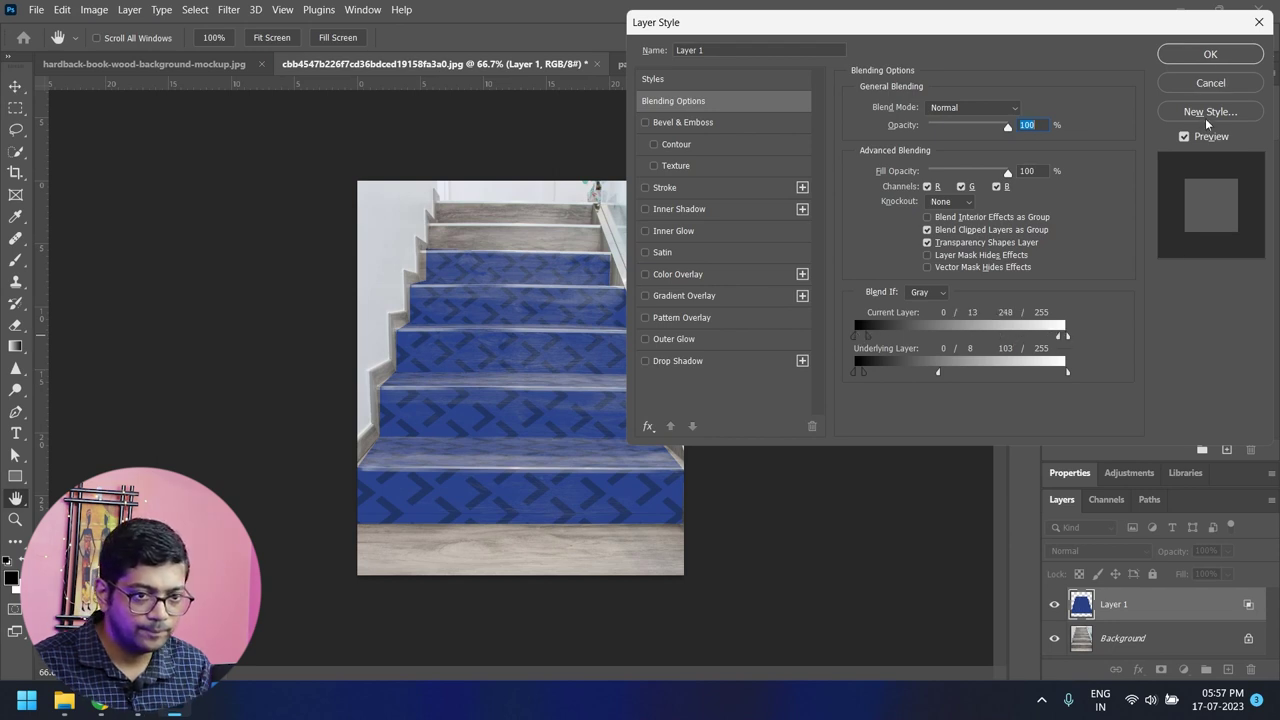
pyautogui.click(1210, 54)
pyautogui.scroll(3, 578, 380)
pyautogui.scroll(-1, 578, 380)
pyautogui.scroll(-1, 578, 380)
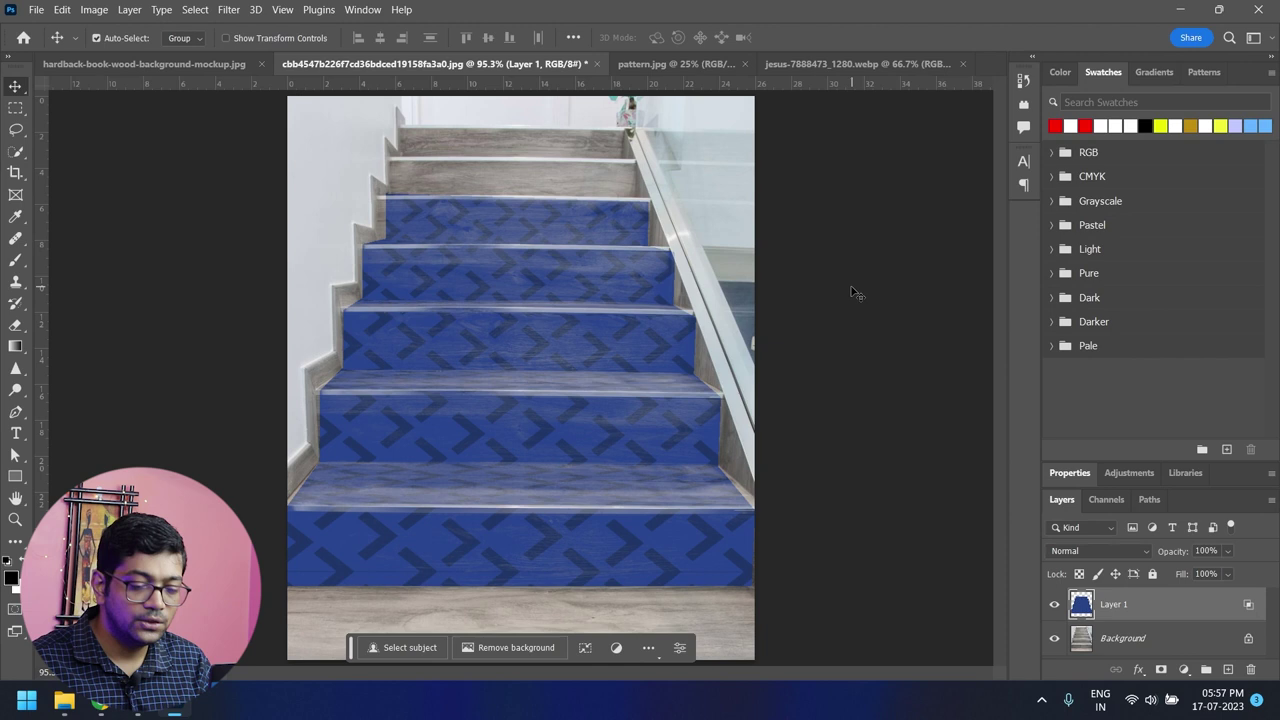
# Set the pattern layer to Multiply, duplicate it, and set the copy to Screen.
pyautogui.click(1116, 556)
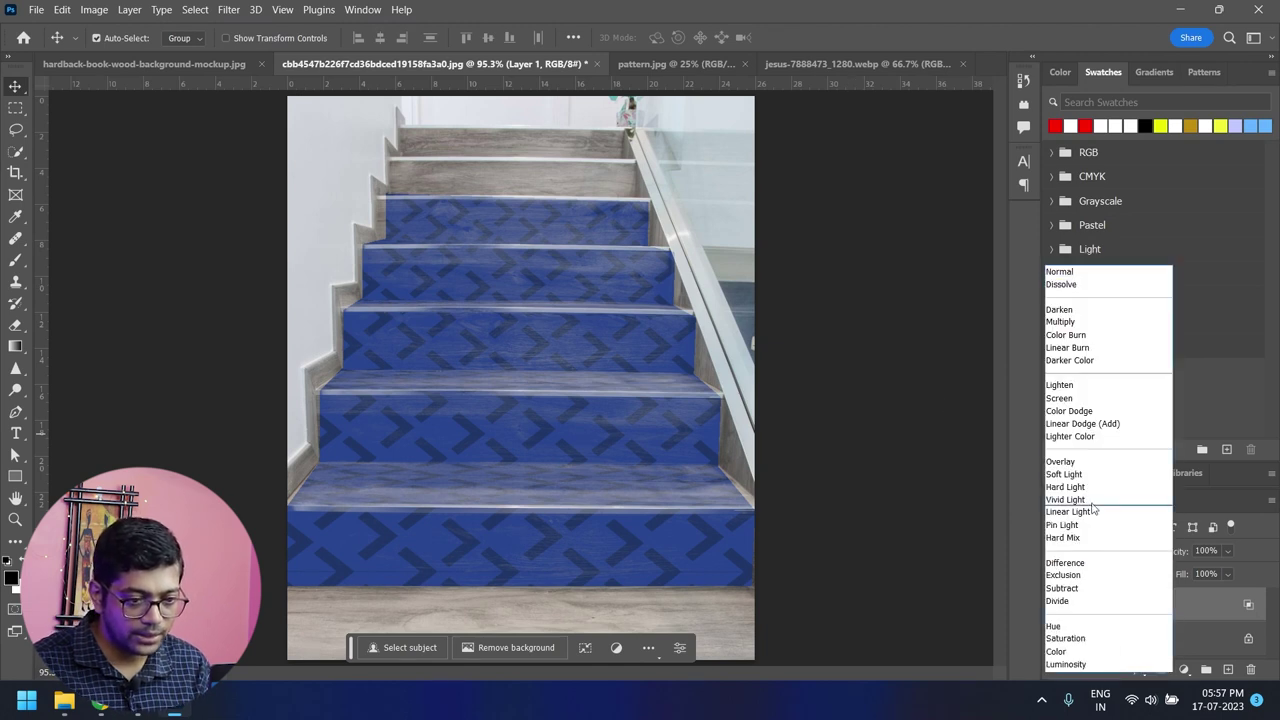
pyautogui.click(1067, 325)
pyautogui.moveTo(1204, 606); pyautogui.dragTo(1228, 669)
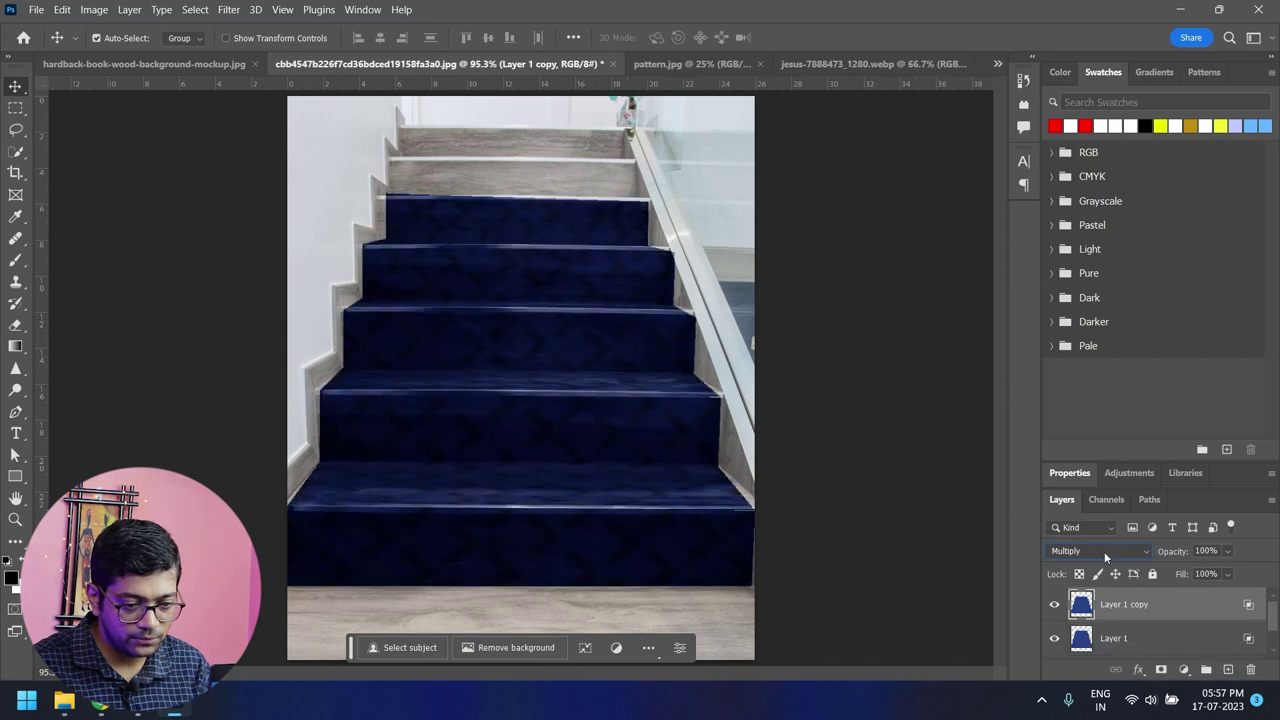
pyautogui.click(1105, 557)
pyautogui.click(1078, 405)
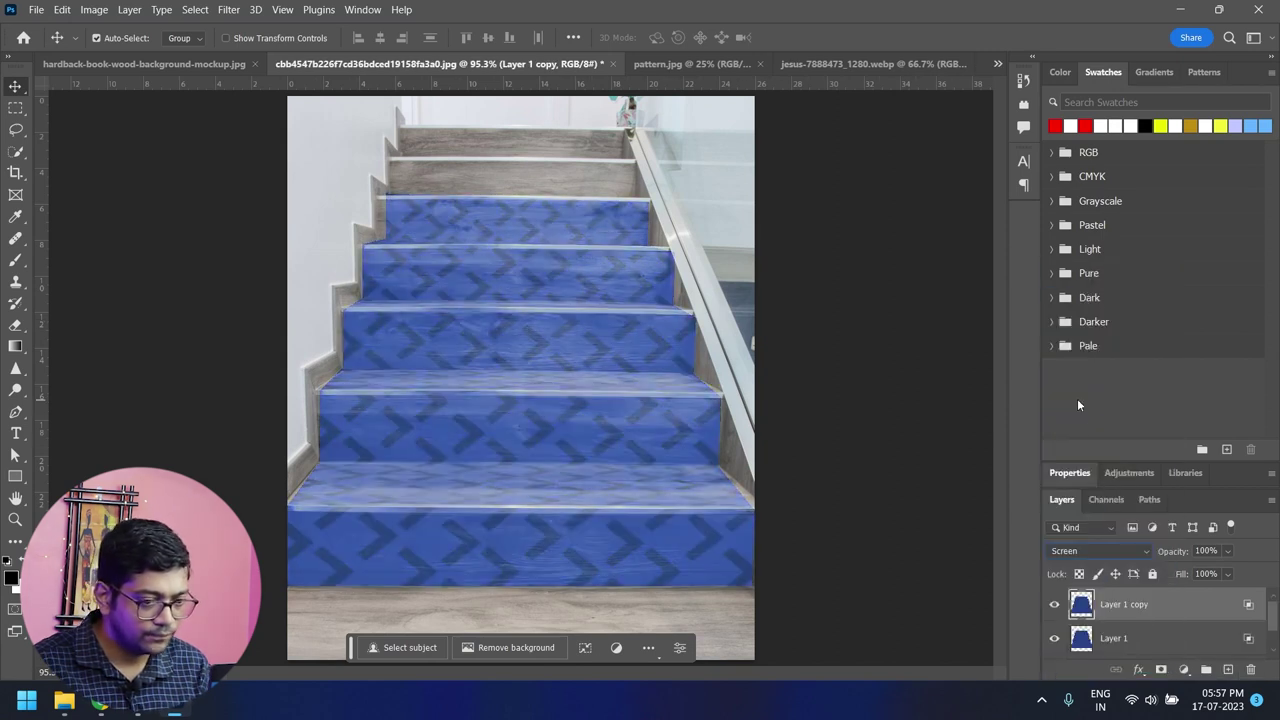
# Add a Curves adjustment clipped to Layer 1 with deeper shadows and darker midtones.
pyautogui.moveTo(1274, 597); pyautogui.dragTo(1274, 622)
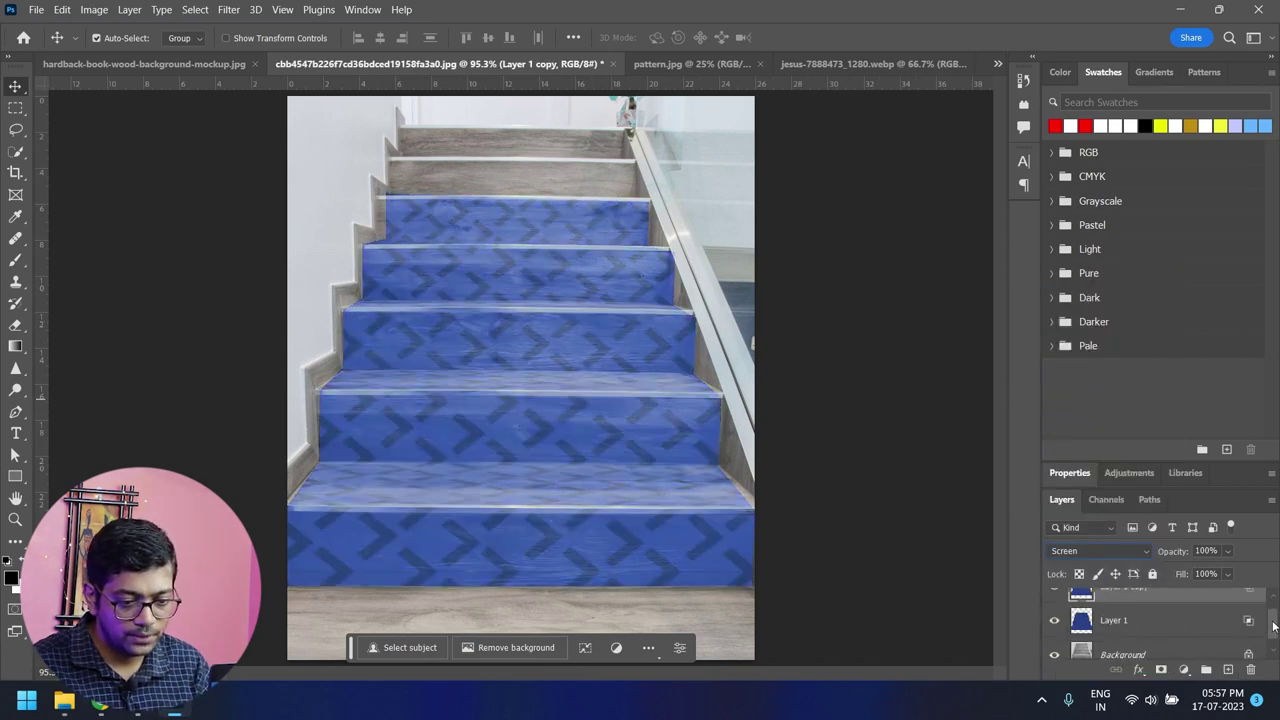
pyautogui.click(1204, 615)
pyautogui.click(1185, 671)
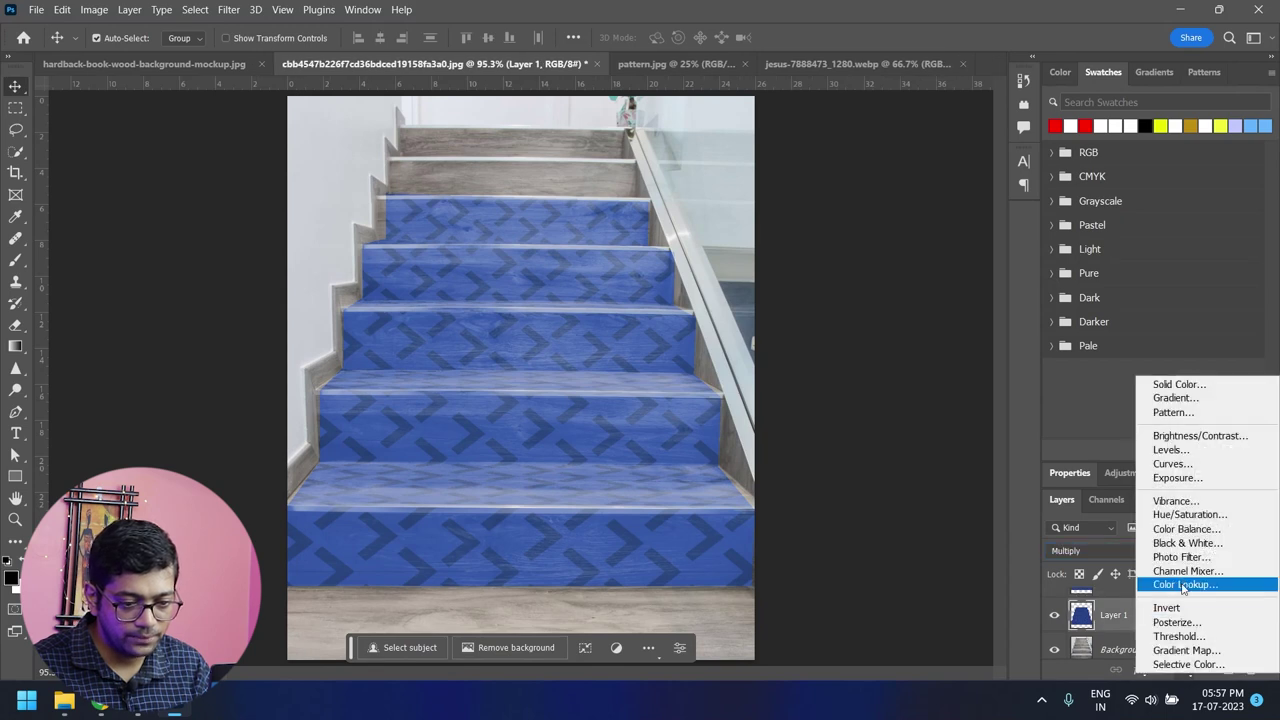
pyautogui.click(1176, 469)
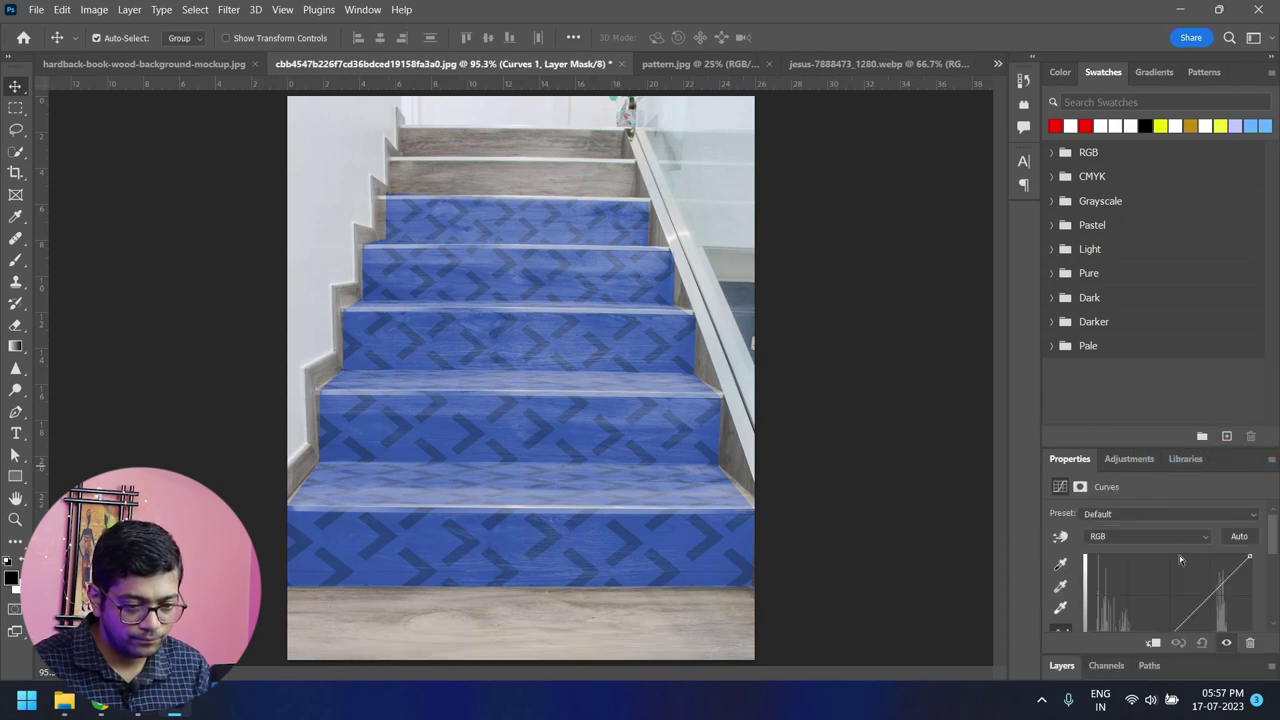
pyautogui.moveTo(1180, 447); pyautogui.dragTo(1185, 310)
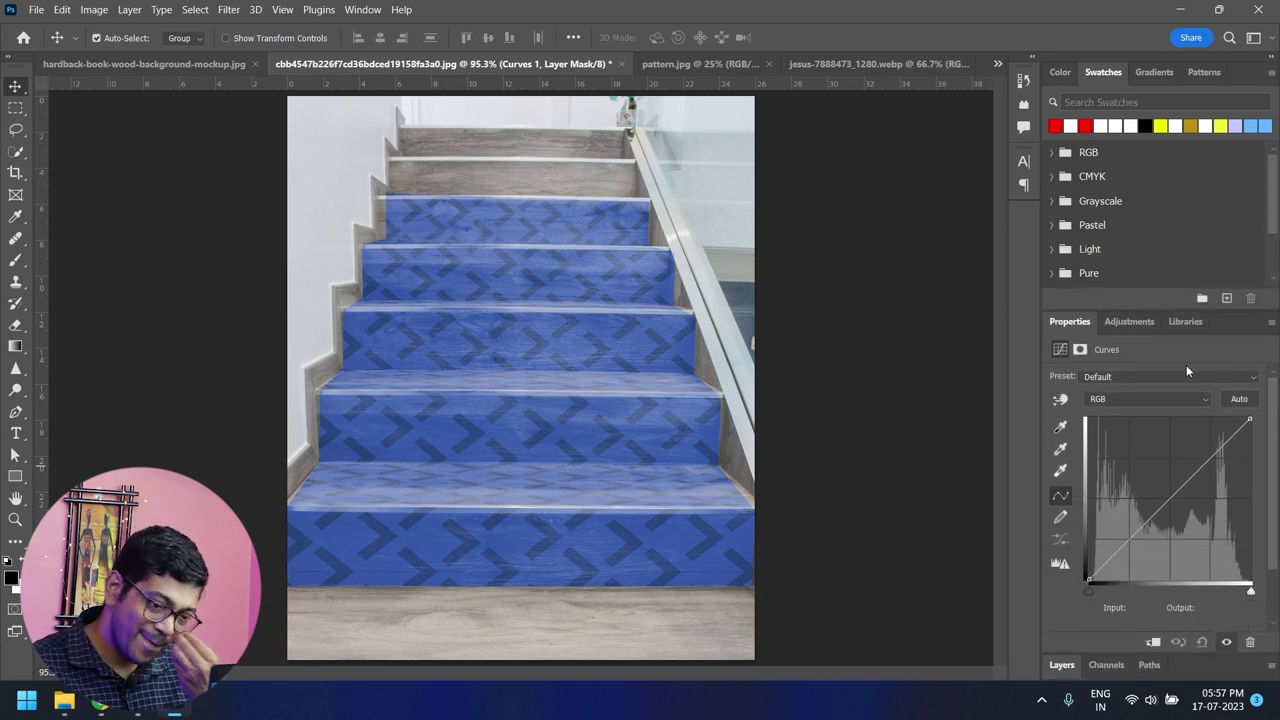
pyautogui.moveTo(1250, 419); pyautogui.dragTo(1250, 420)
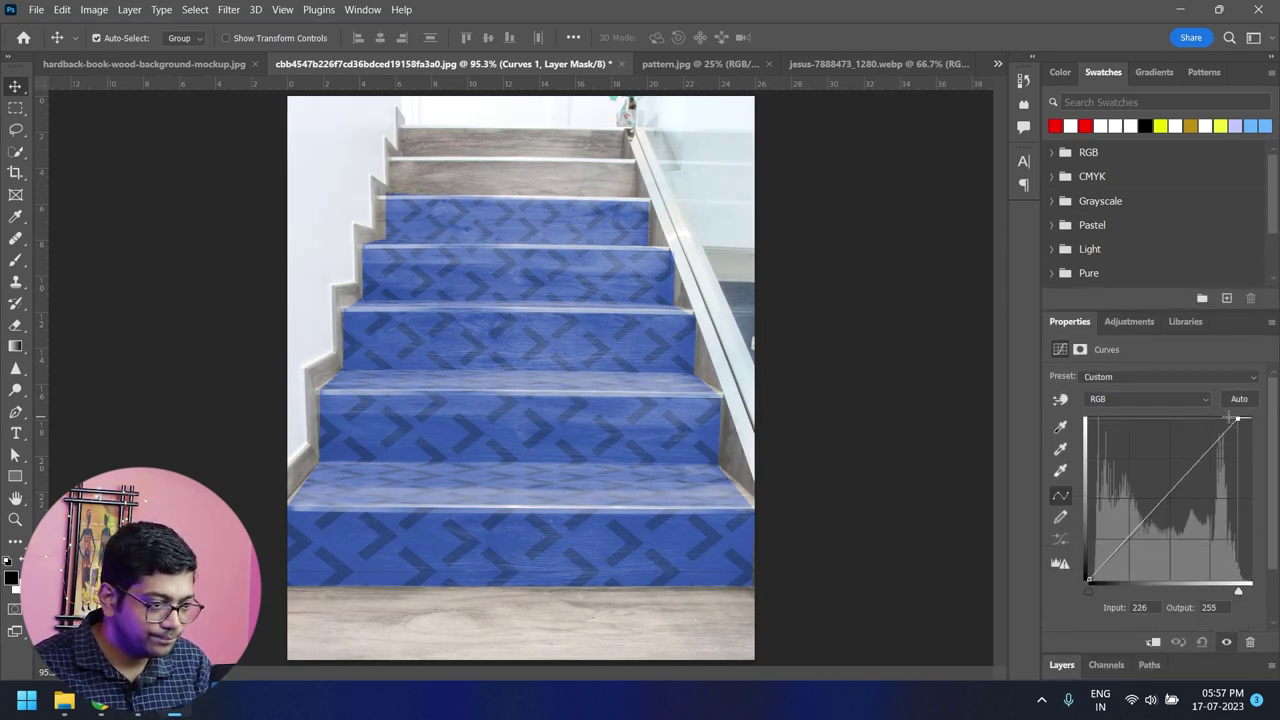
pyautogui.moveTo(1089, 581); pyautogui.dragTo(1096, 582)
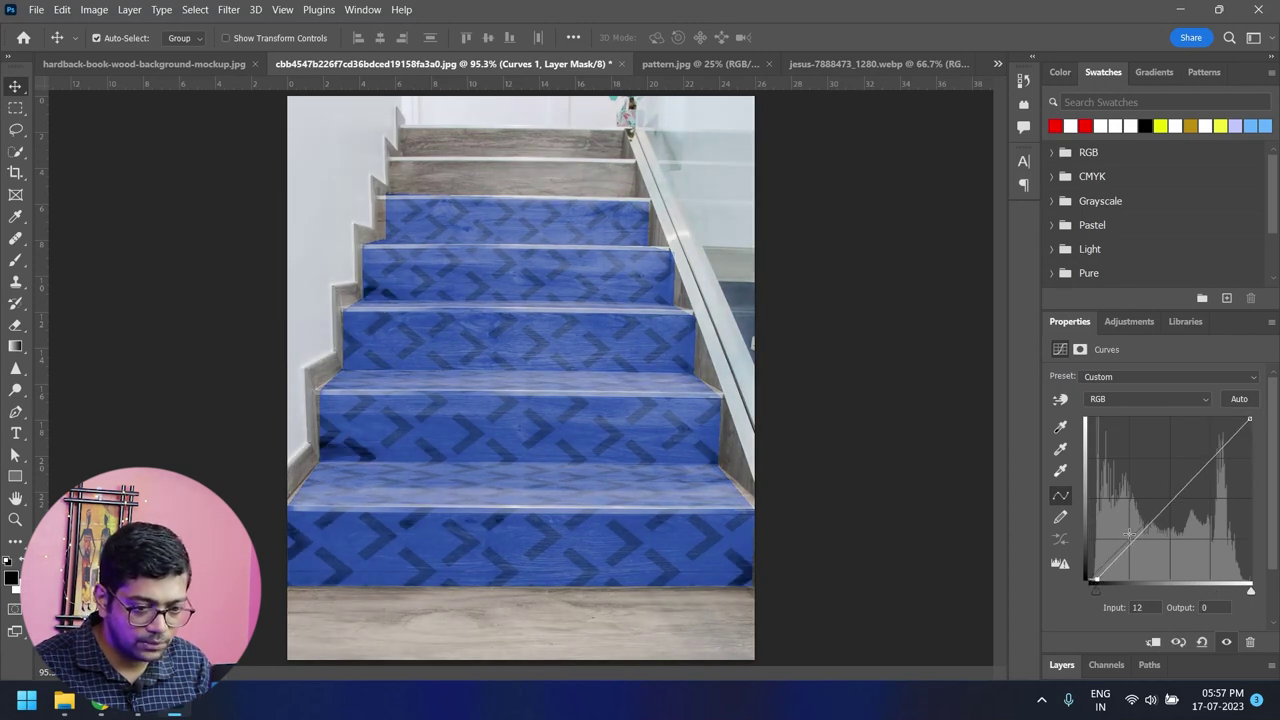
pyautogui.moveTo(1134, 540); pyautogui.dragTo(1137, 545)
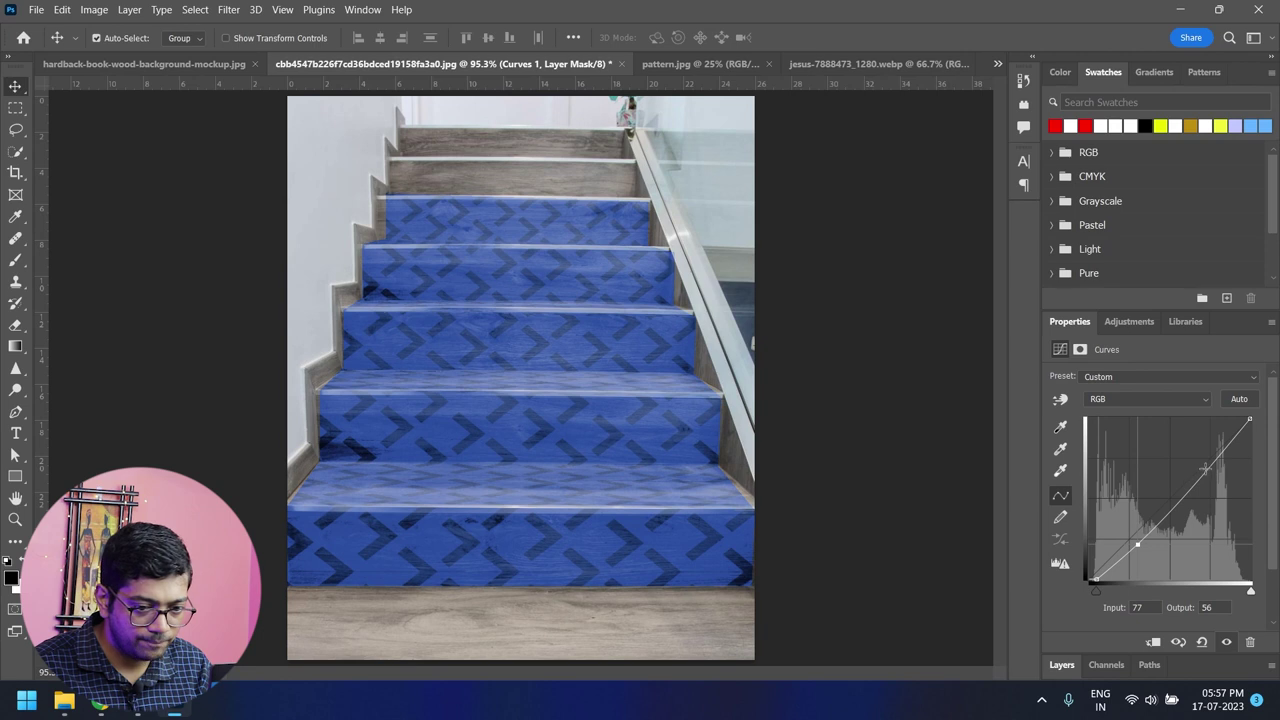
pyautogui.moveTo(1206, 468); pyautogui.dragTo(1213, 470)
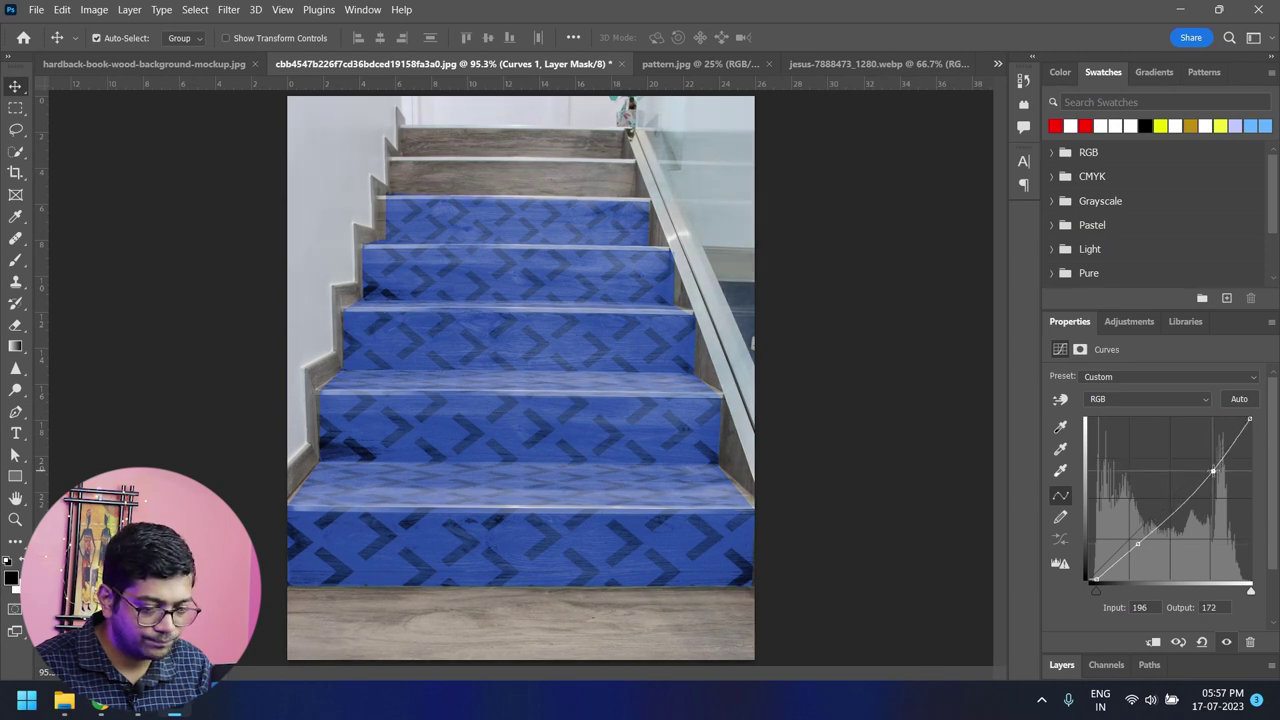
pyautogui.click(1153, 642)
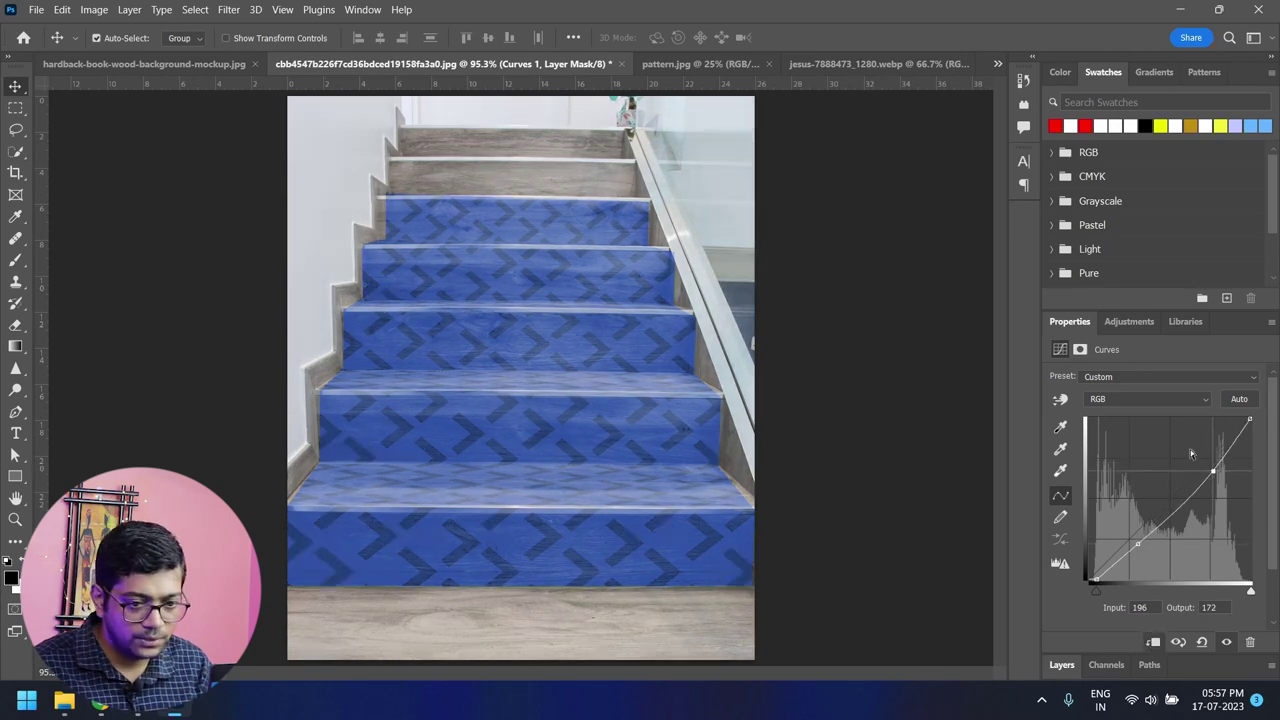
# Add a clipped Curves adjustment on Layer 1 copy with brighter highlights and a darker shadow point.
pyautogui.moveTo(1272, 496); pyautogui.dragTo(1266, 560)
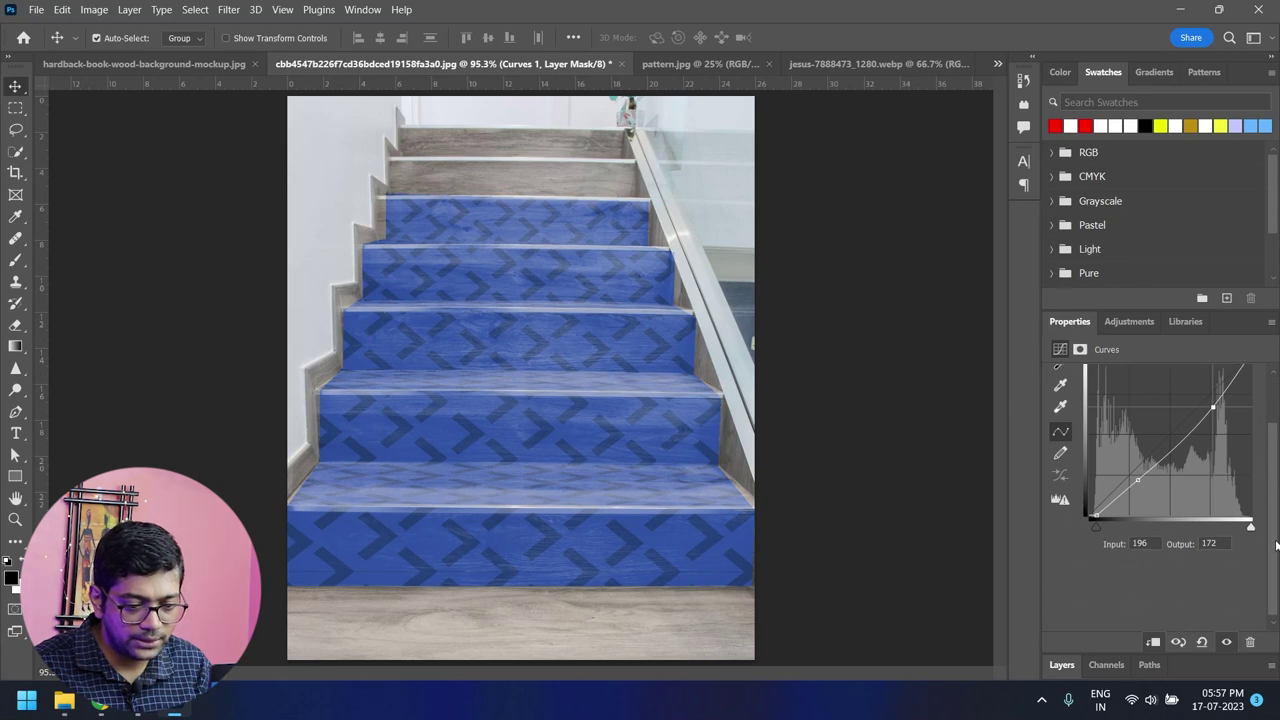
pyautogui.click(1058, 667)
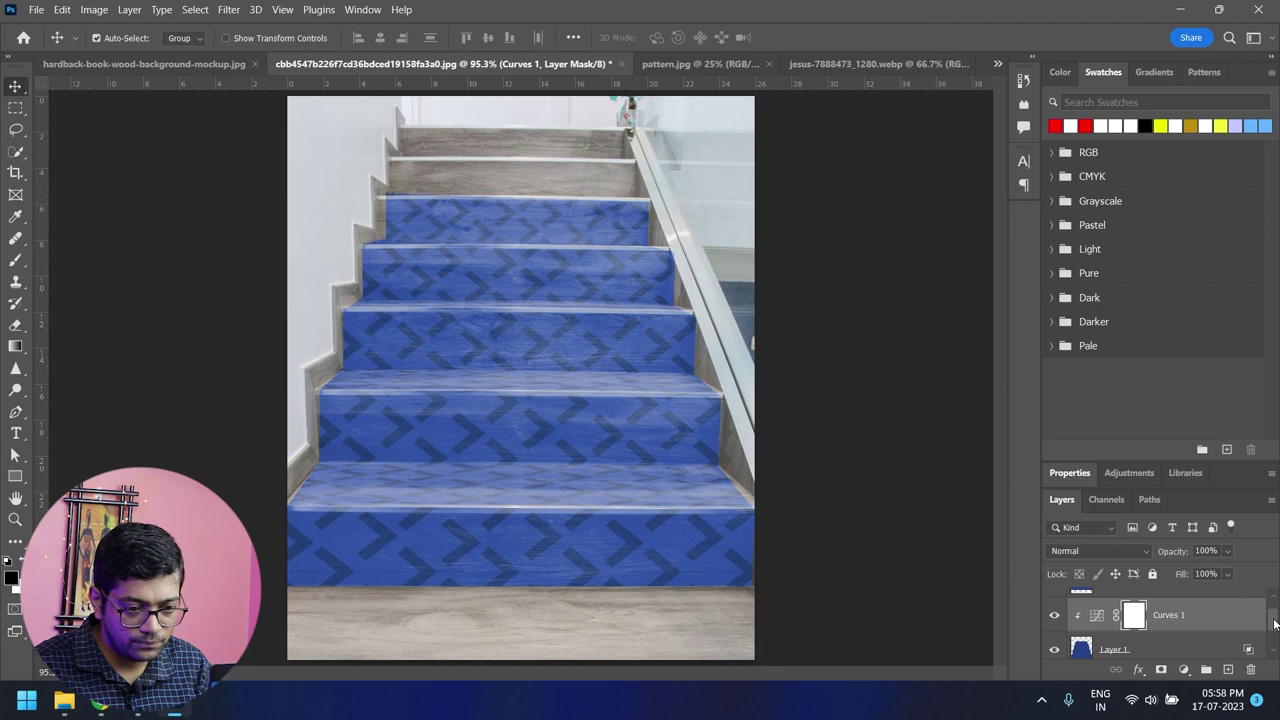
pyautogui.moveTo(1160, 462); pyautogui.dragTo(1162, 230)
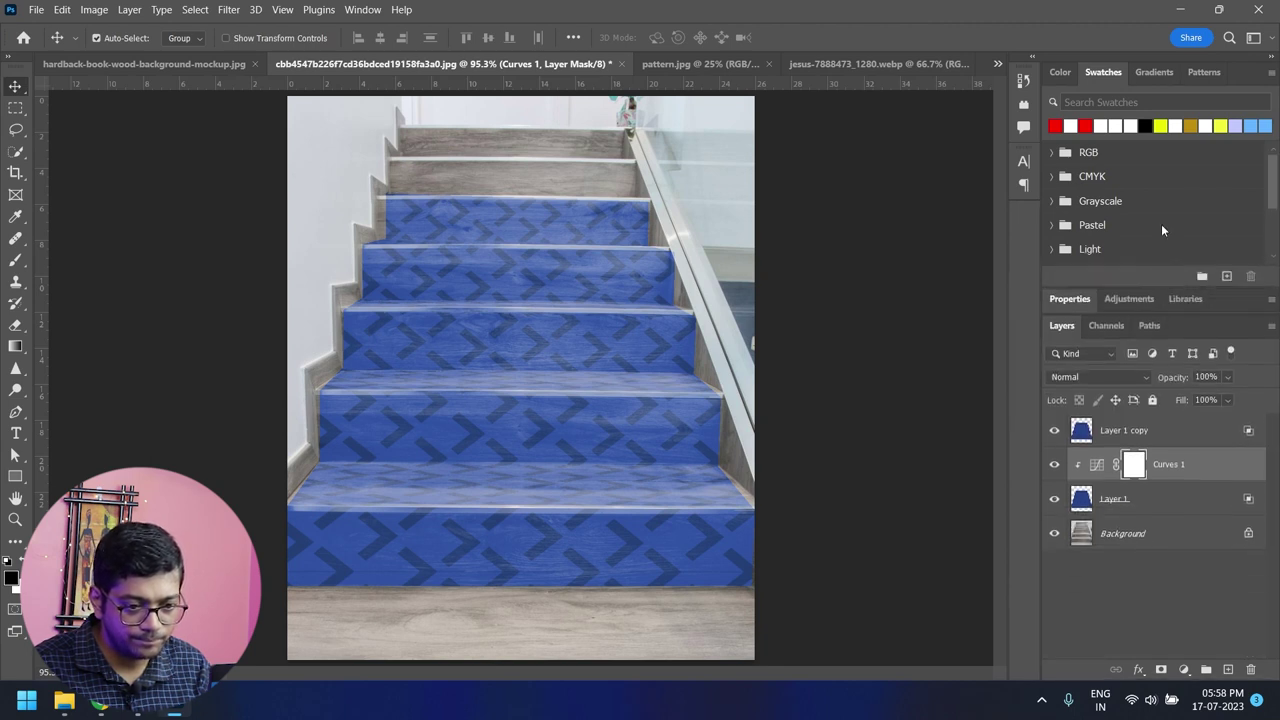
pyautogui.click(1146, 429)
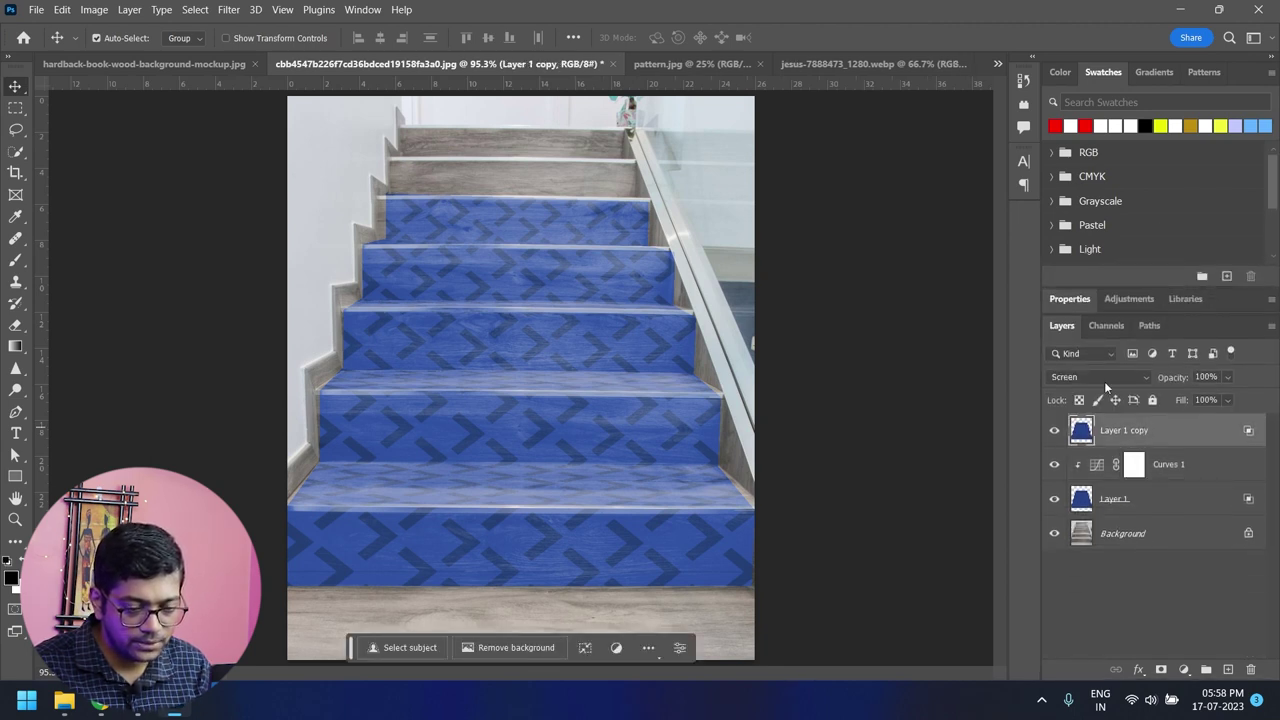
pyautogui.click(1184, 670)
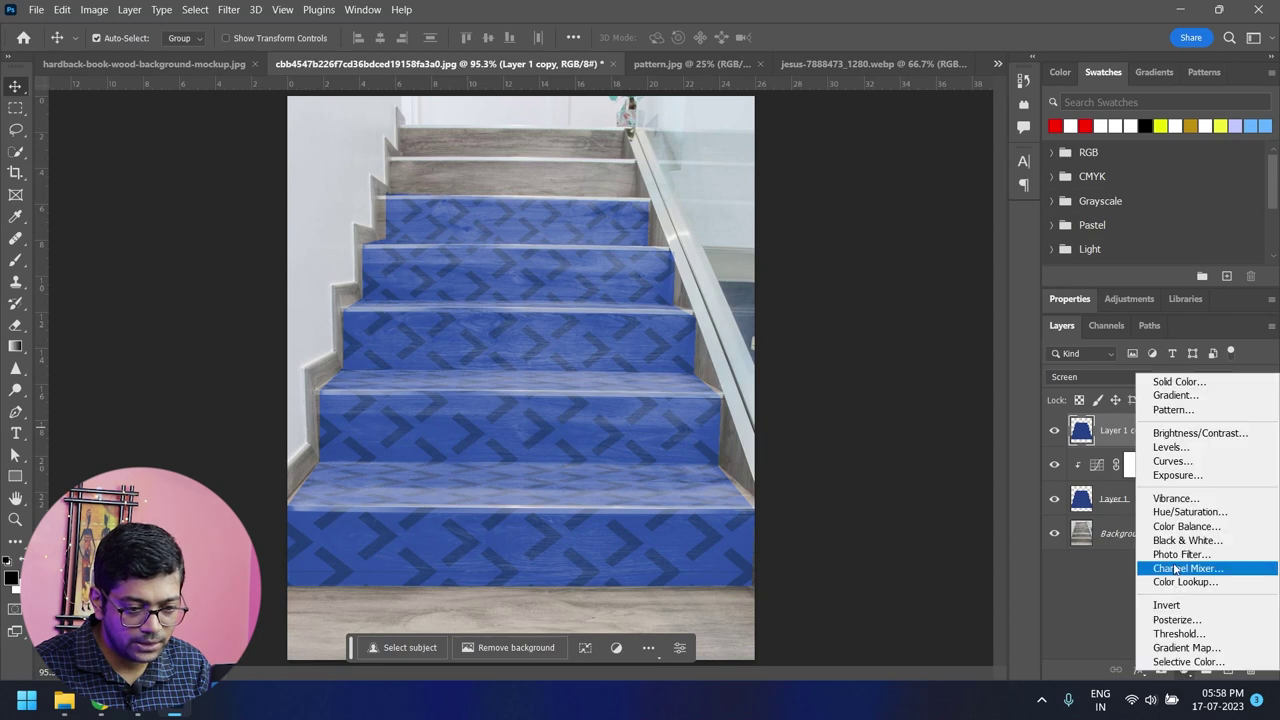
pyautogui.click(1172, 460)
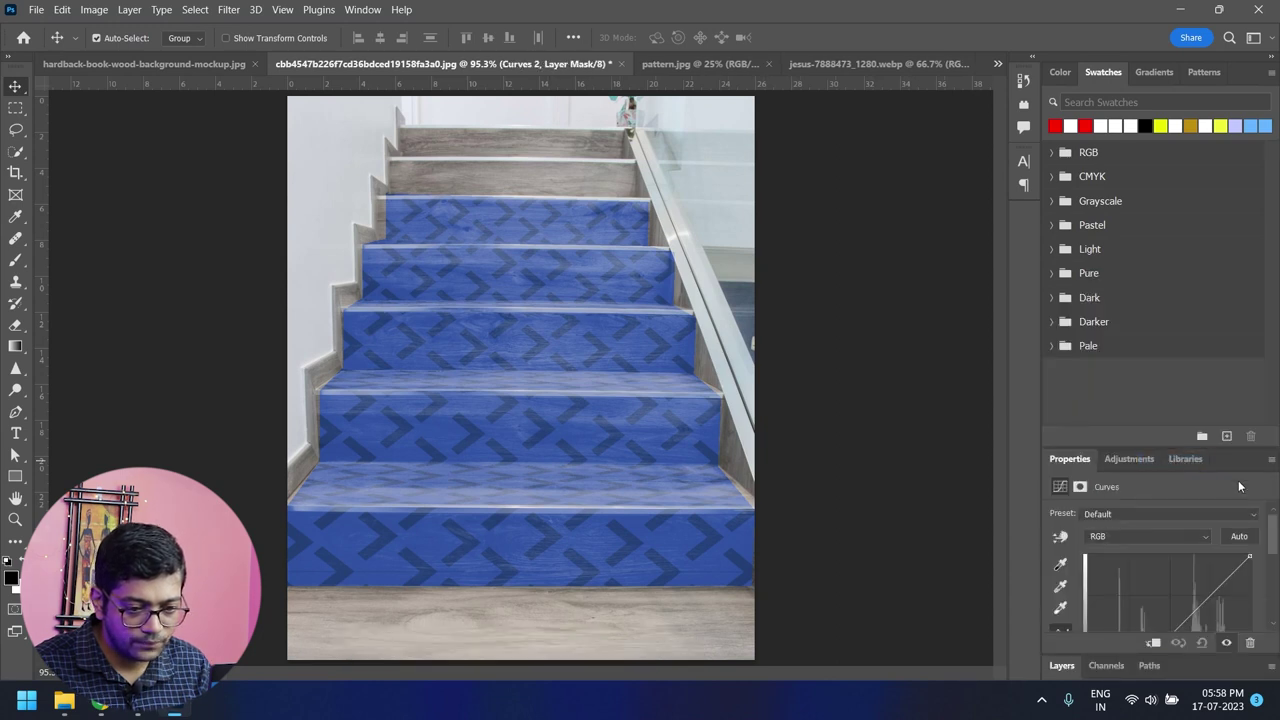
pyautogui.moveTo(1173, 447); pyautogui.dragTo(1170, 289)
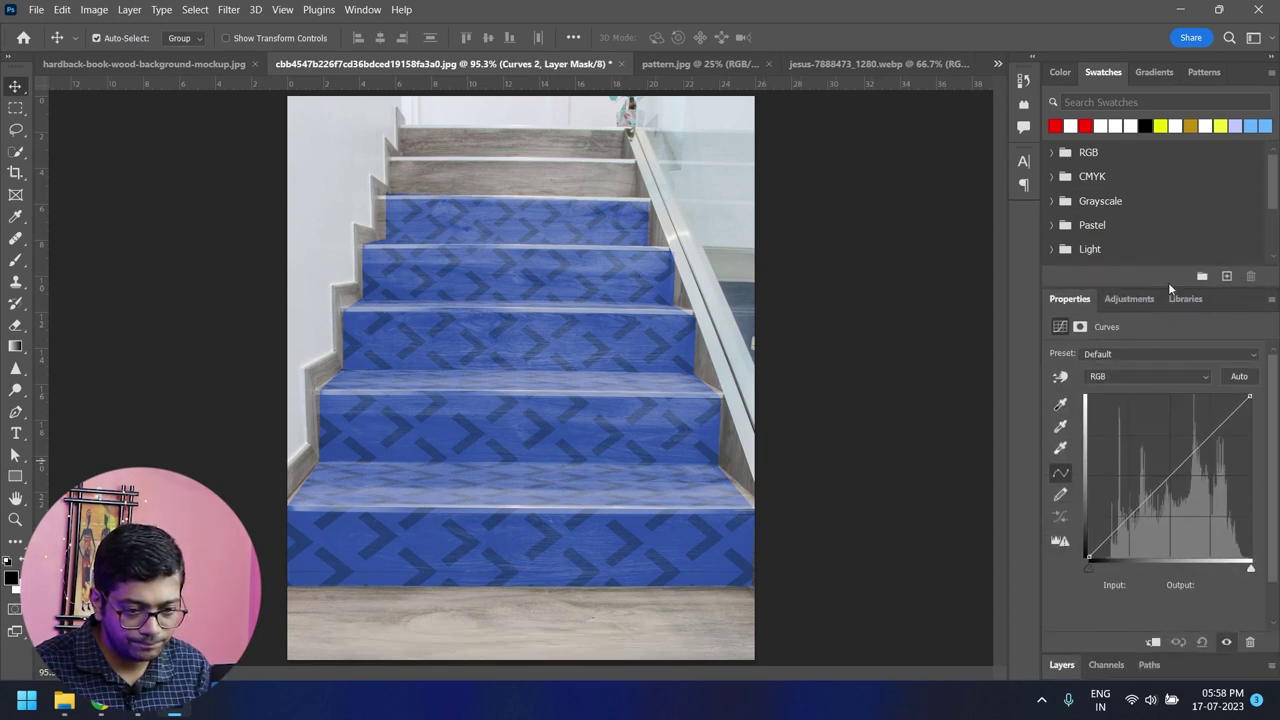
pyautogui.moveTo(1247, 399); pyautogui.dragTo(1226, 397)
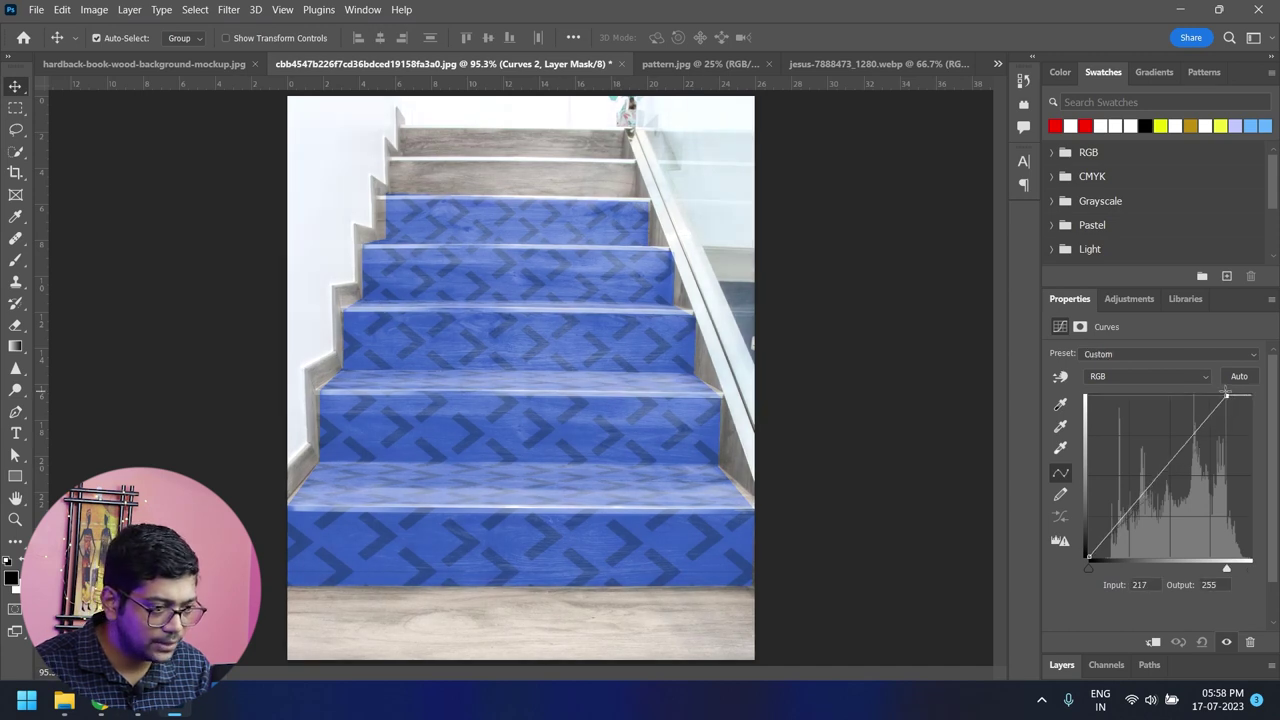
pyautogui.click(1153, 642)
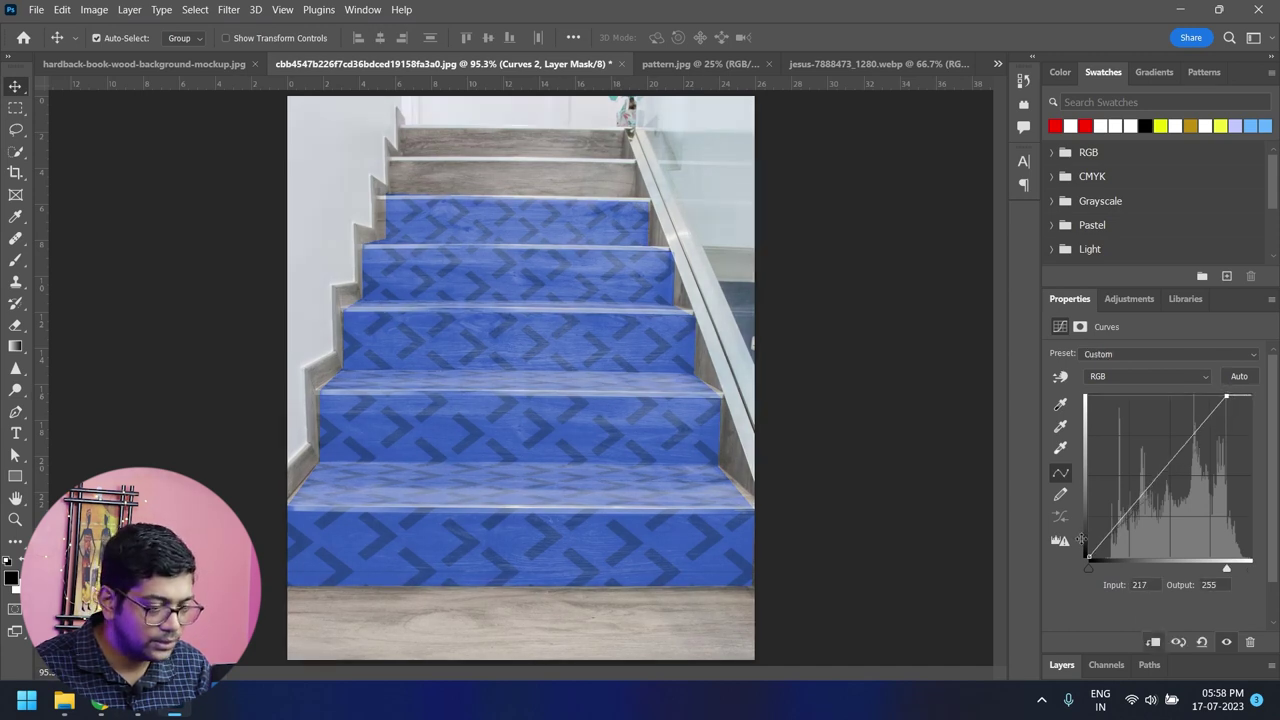
pyautogui.moveTo(1125, 515); pyautogui.dragTo(1137, 524)
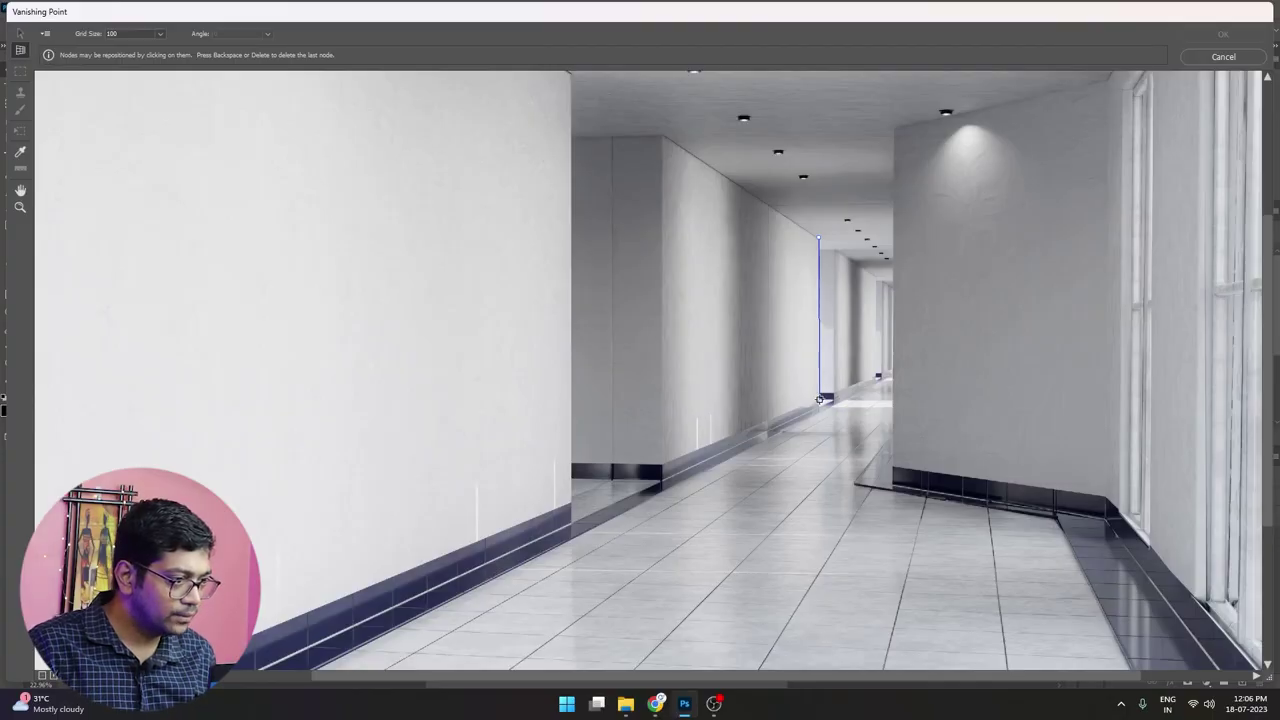
# Draw a plane on the far left wall, fit its corners, and extend a perpendicular plane across the pillar face.
pyautogui.click(819, 398)
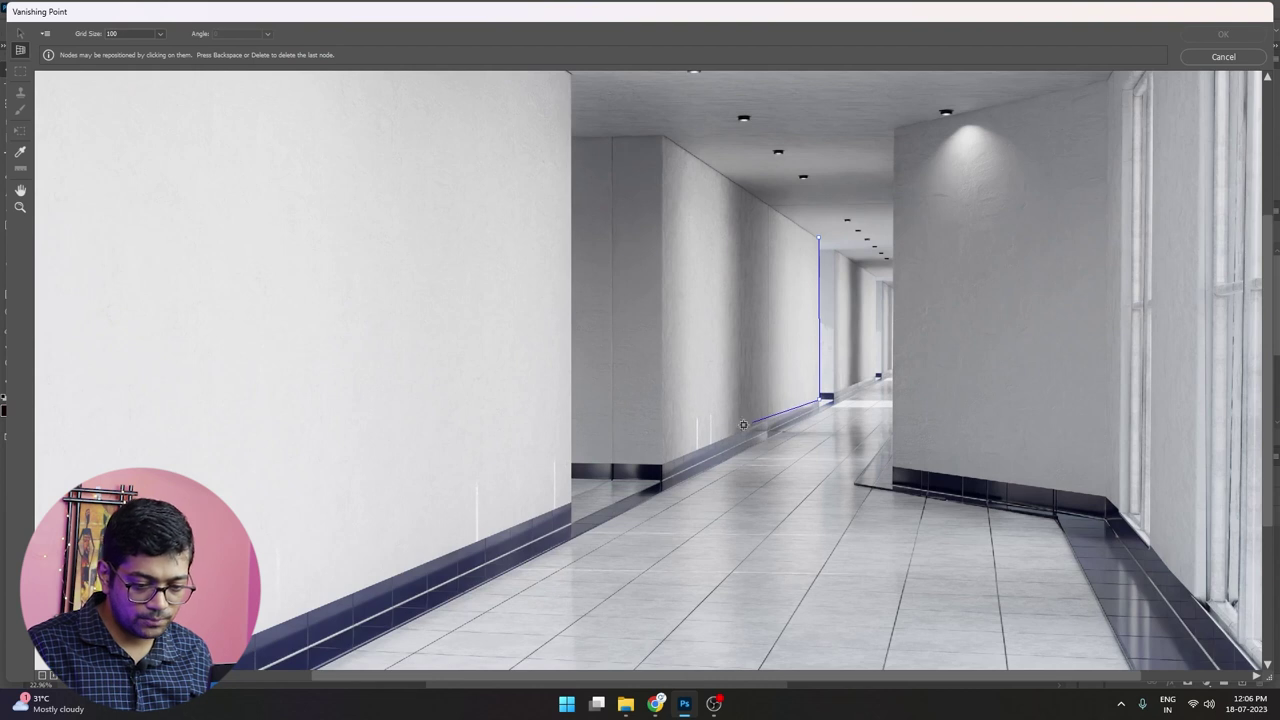
pyautogui.click(664, 464)
pyautogui.click(663, 137)
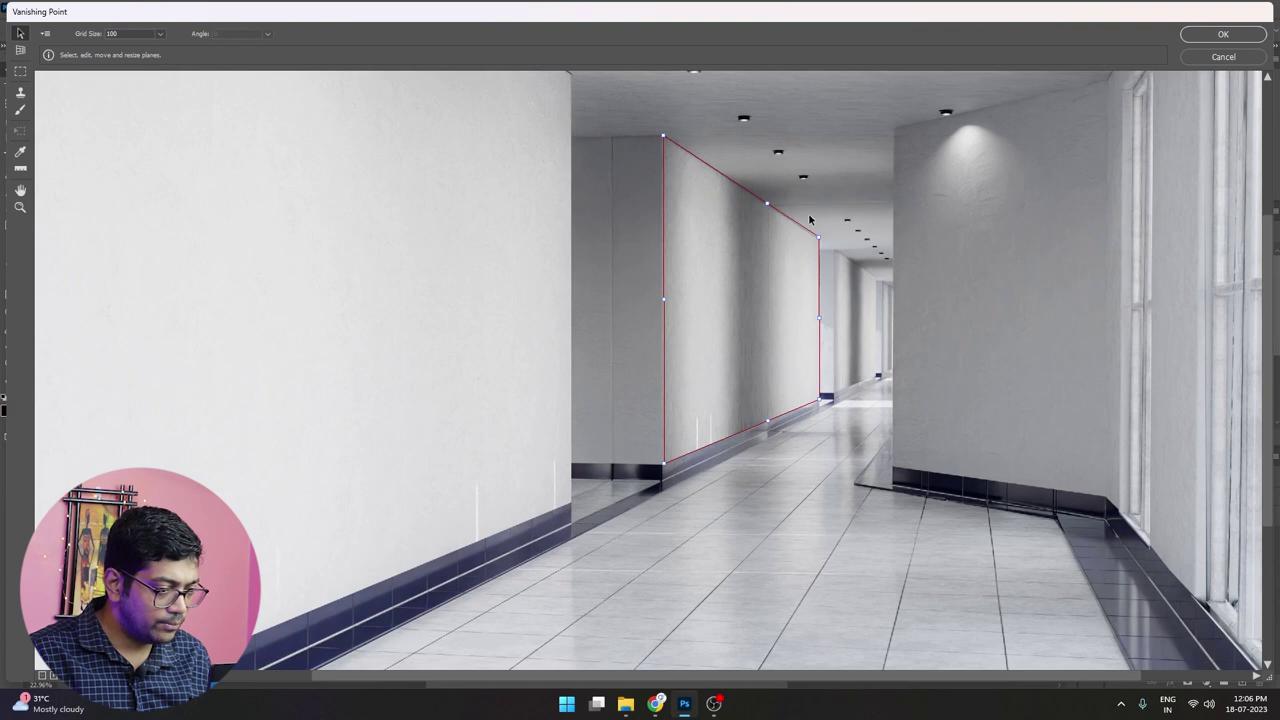
pyautogui.scroll(3, 815, 290)
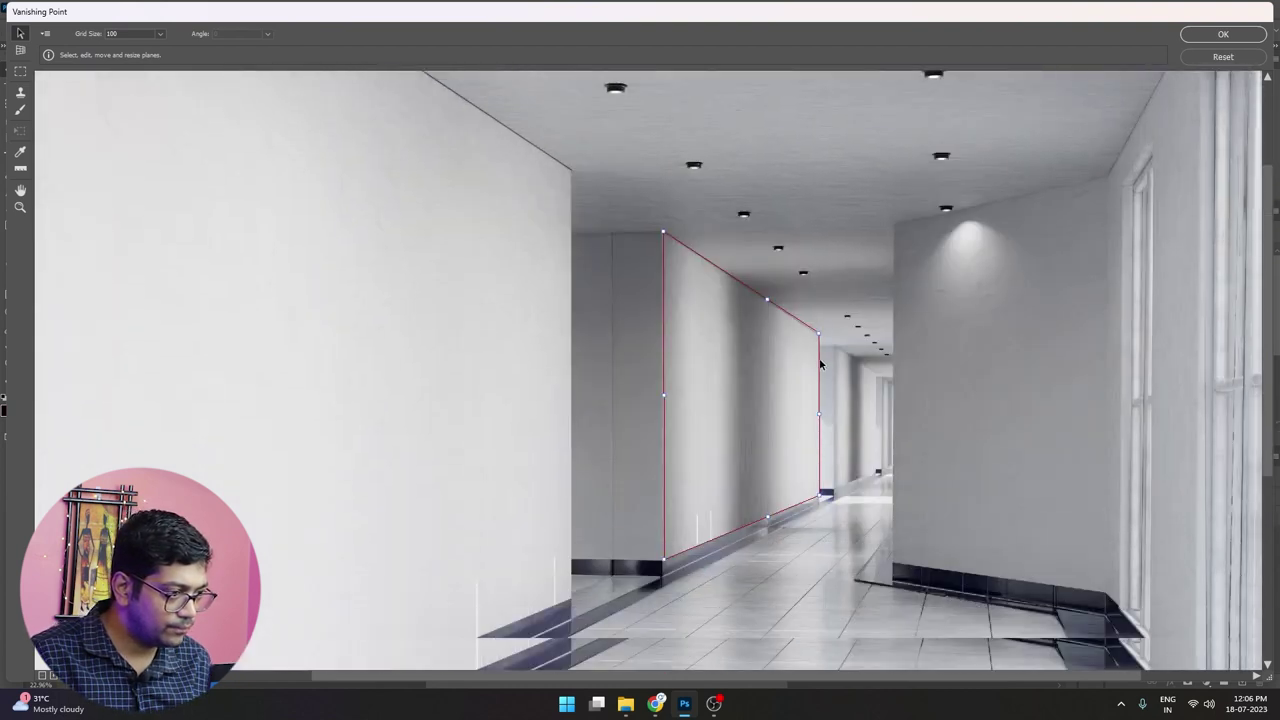
pyautogui.moveTo(818, 333); pyautogui.dragTo(821, 342)
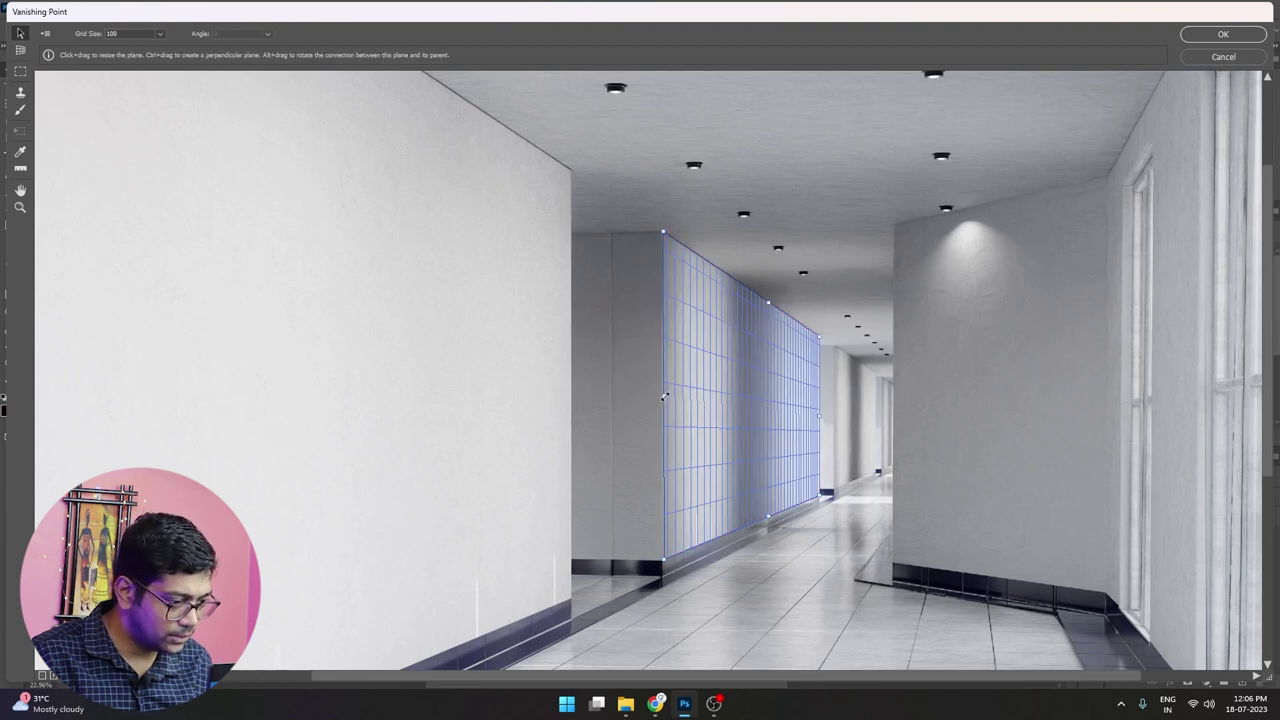
pyautogui.moveTo(665, 396); pyautogui.dragTo(572, 401)
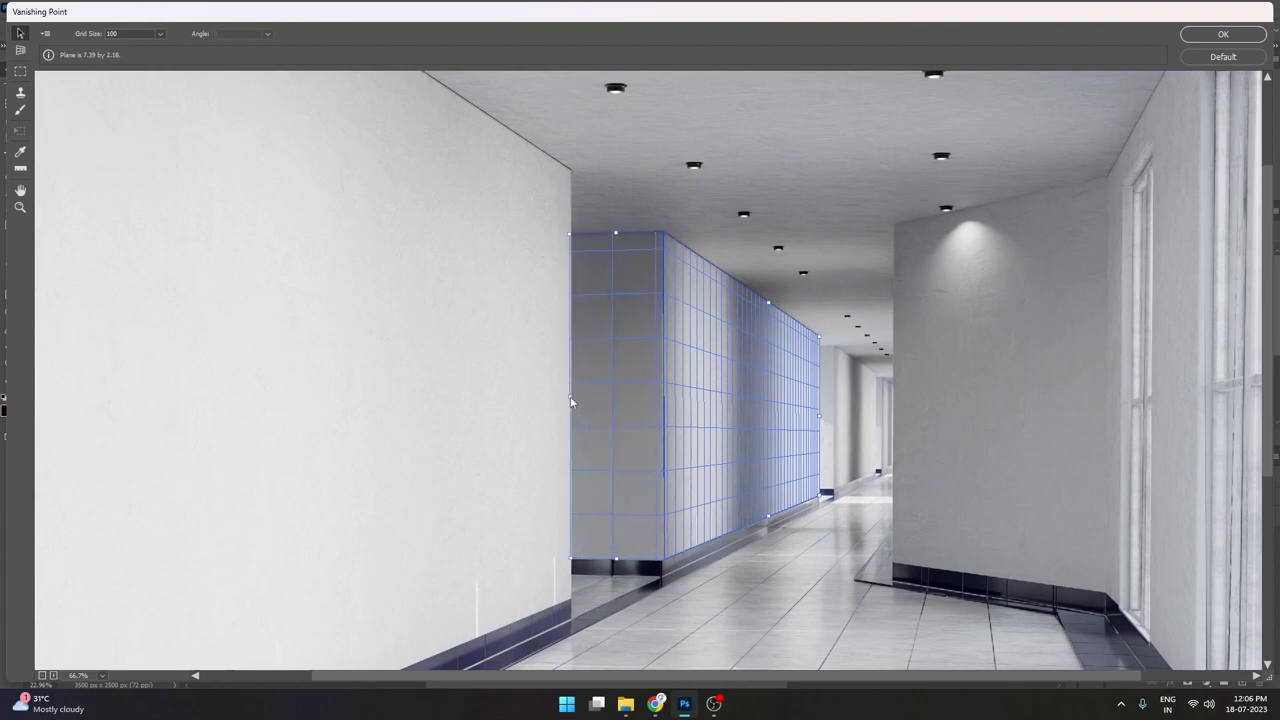
pyautogui.click(1222, 34)
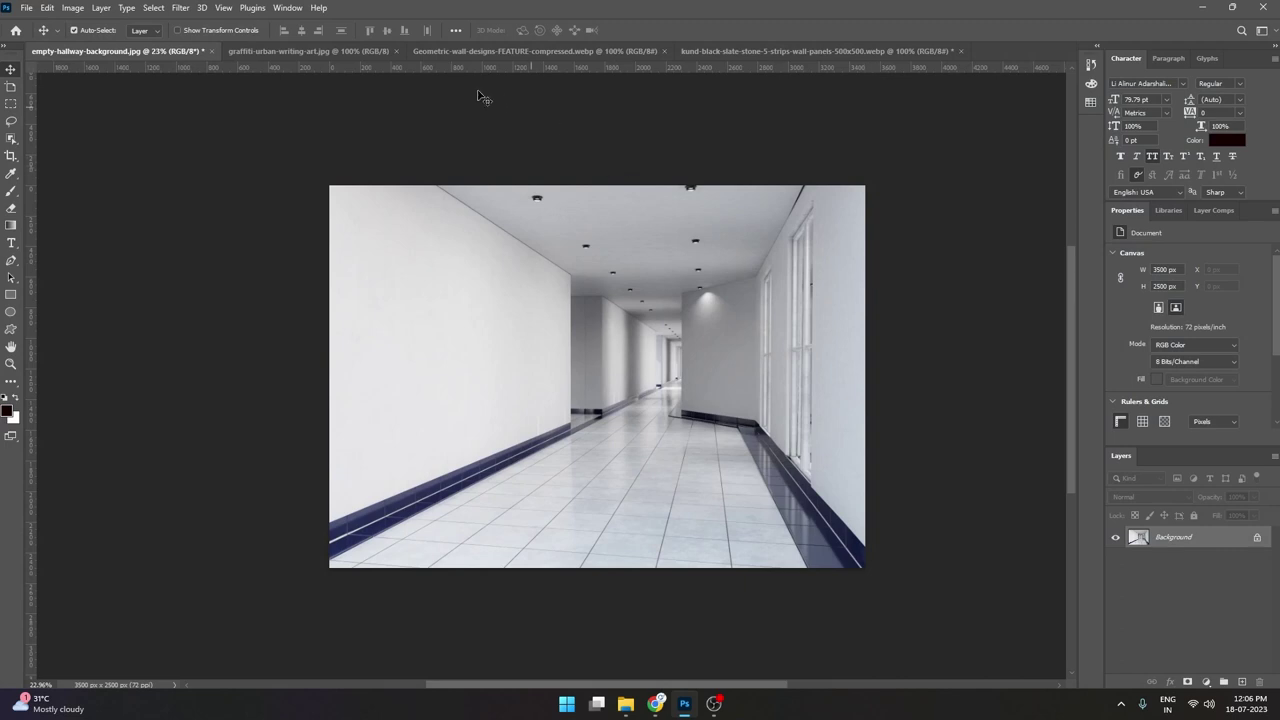
# Copy the slate stone texture and return to the hallway image.
pyautogui.click(345, 51)
pyautogui.hotkey('ctrl', 'a')
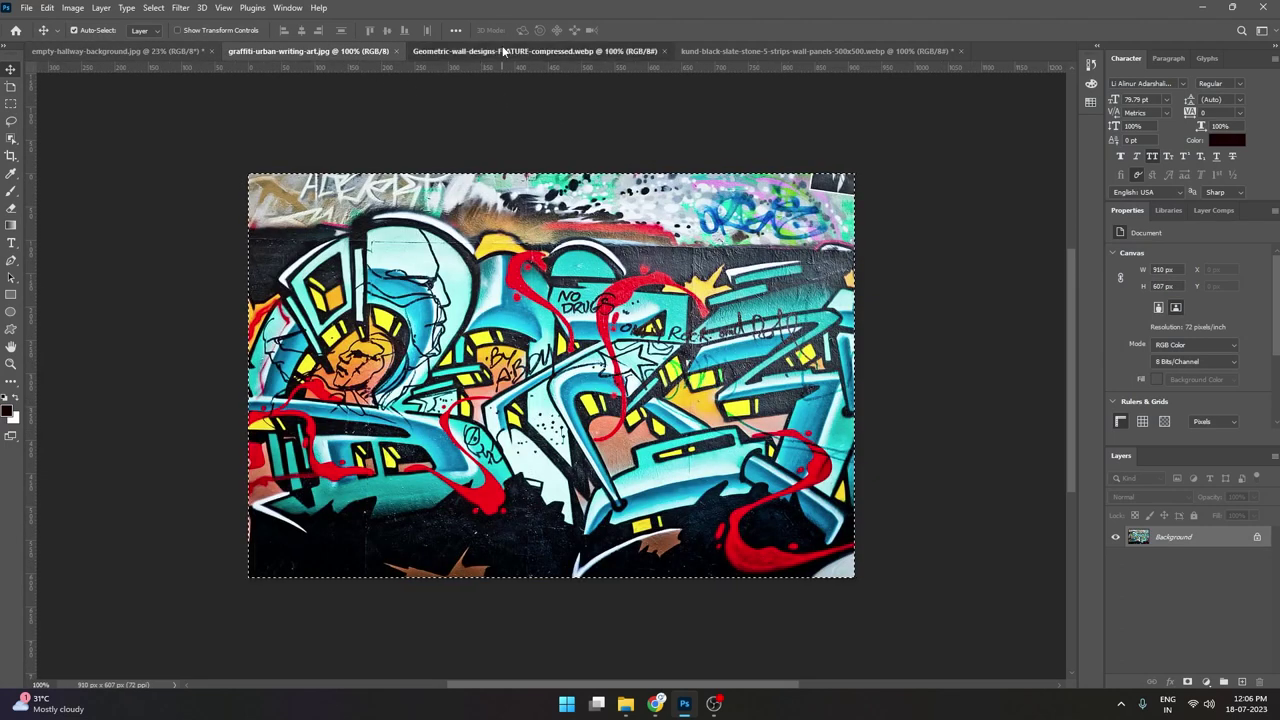
pyautogui.click(505, 51)
pyautogui.click(723, 51)
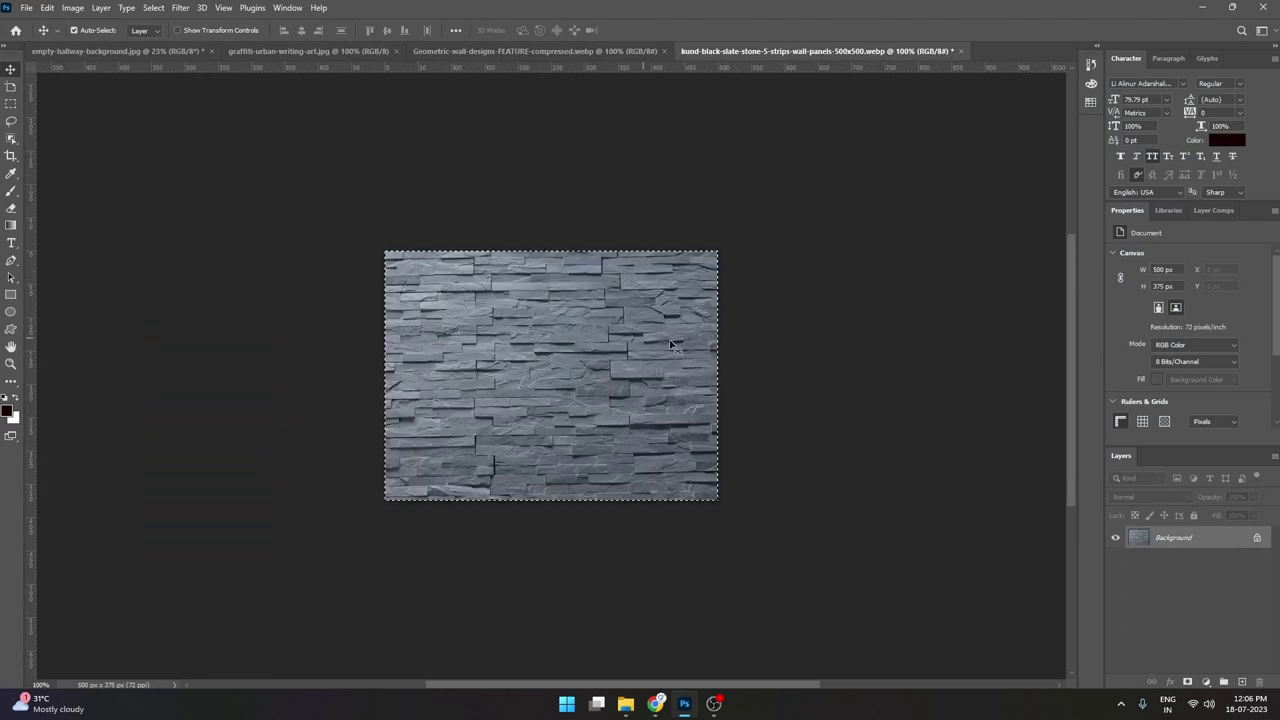
pyautogui.hotkey('ctrl', 'c')
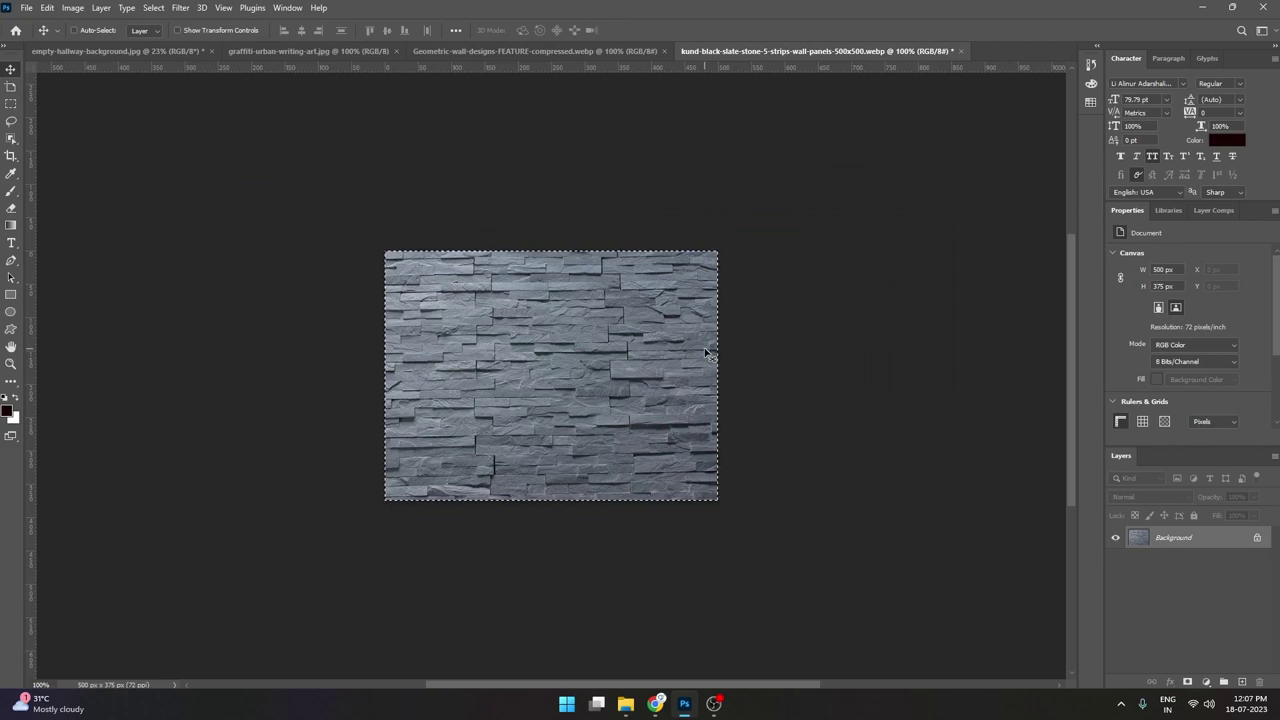
pyautogui.click(118, 51)
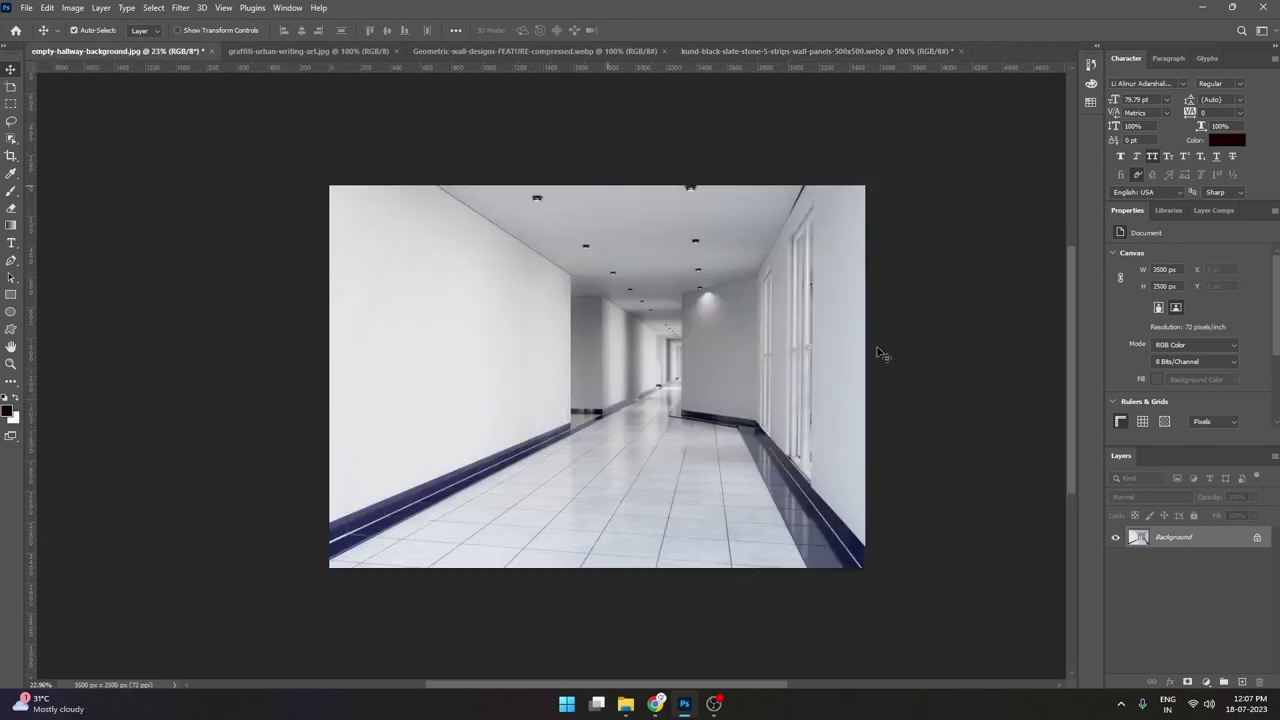
# On a new layer, paste the stone into Vanishing Point and scale it over the side wall plane.
pyautogui.click(1241, 681)
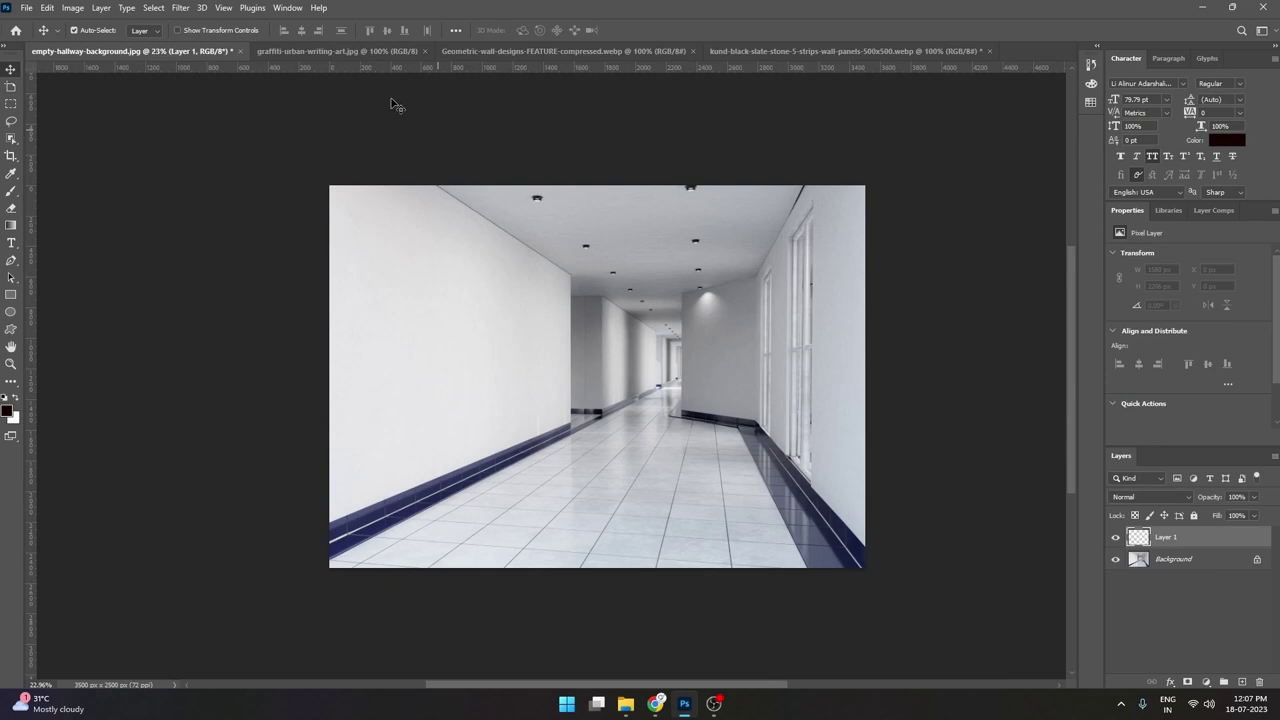
pyautogui.click(180, 8)
pyautogui.click(220, 141)
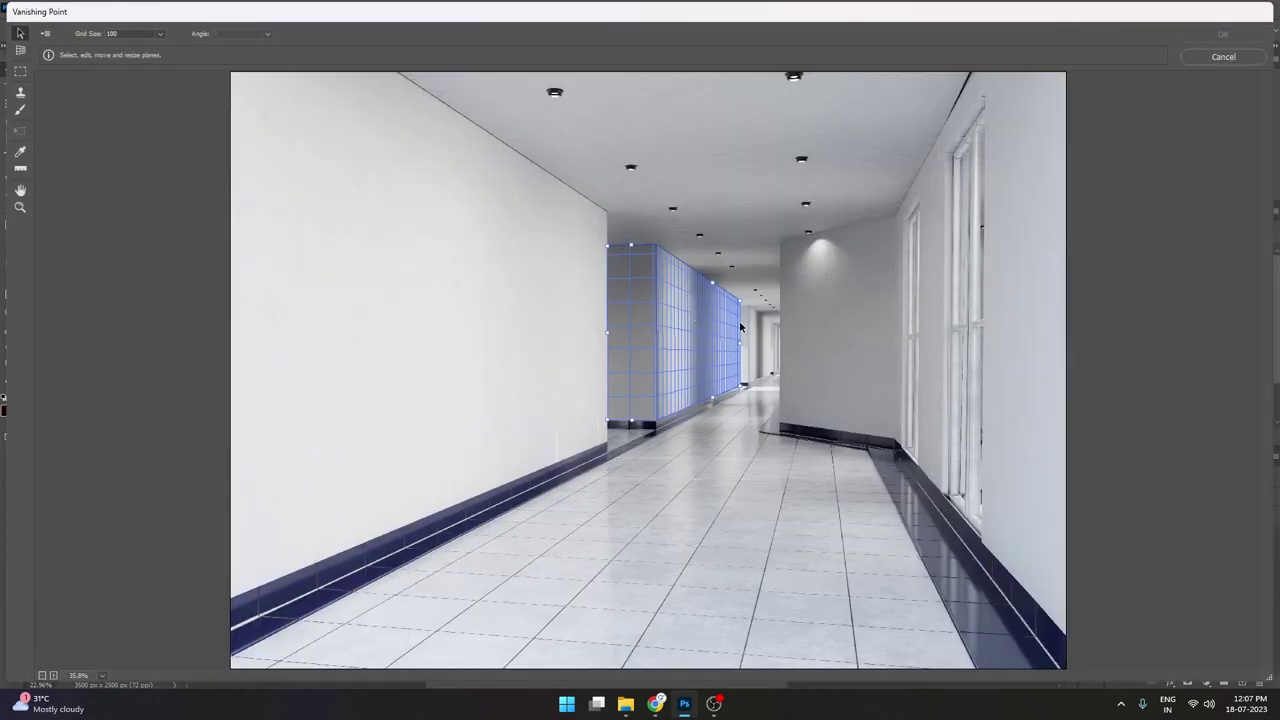
pyautogui.hotkey('ctrl', 'v')
pyautogui.moveTo(309, 128)
pyautogui.mouseDown()
pyautogui.moveTo(581, 266)
pyautogui.moveTo(717, 311)
pyautogui.mouseUp()
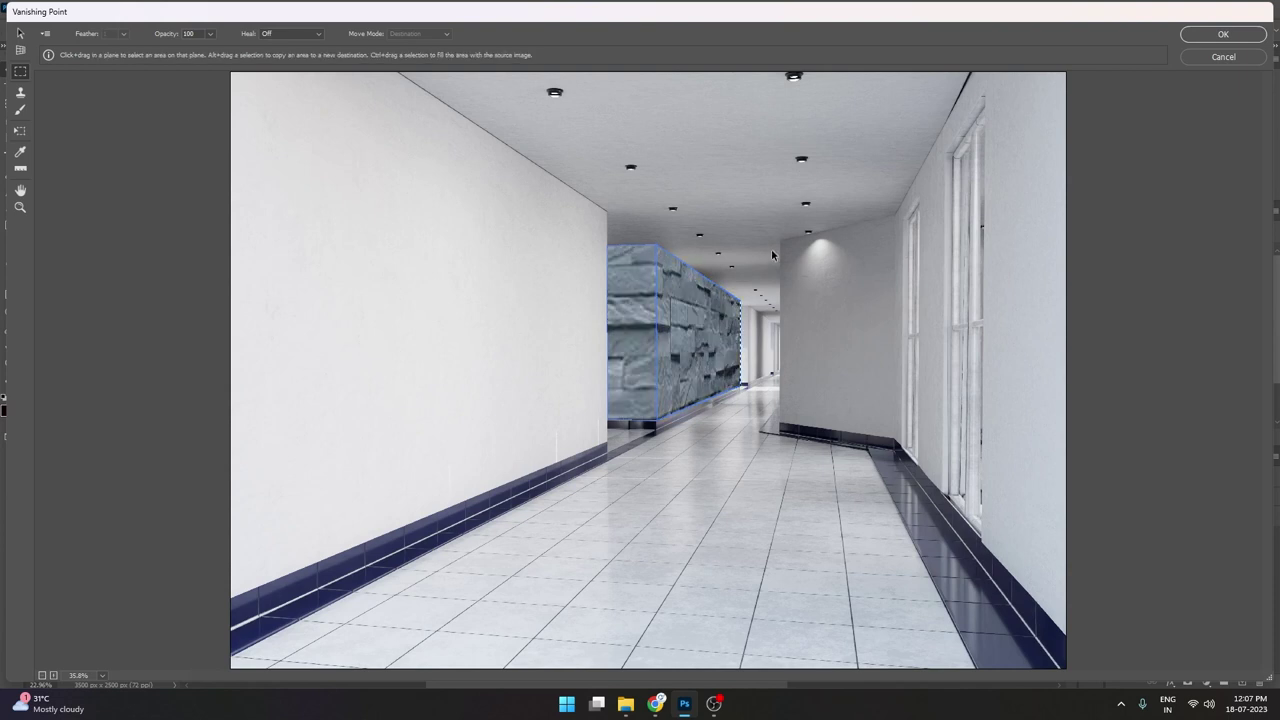
pyautogui.click(20, 130)
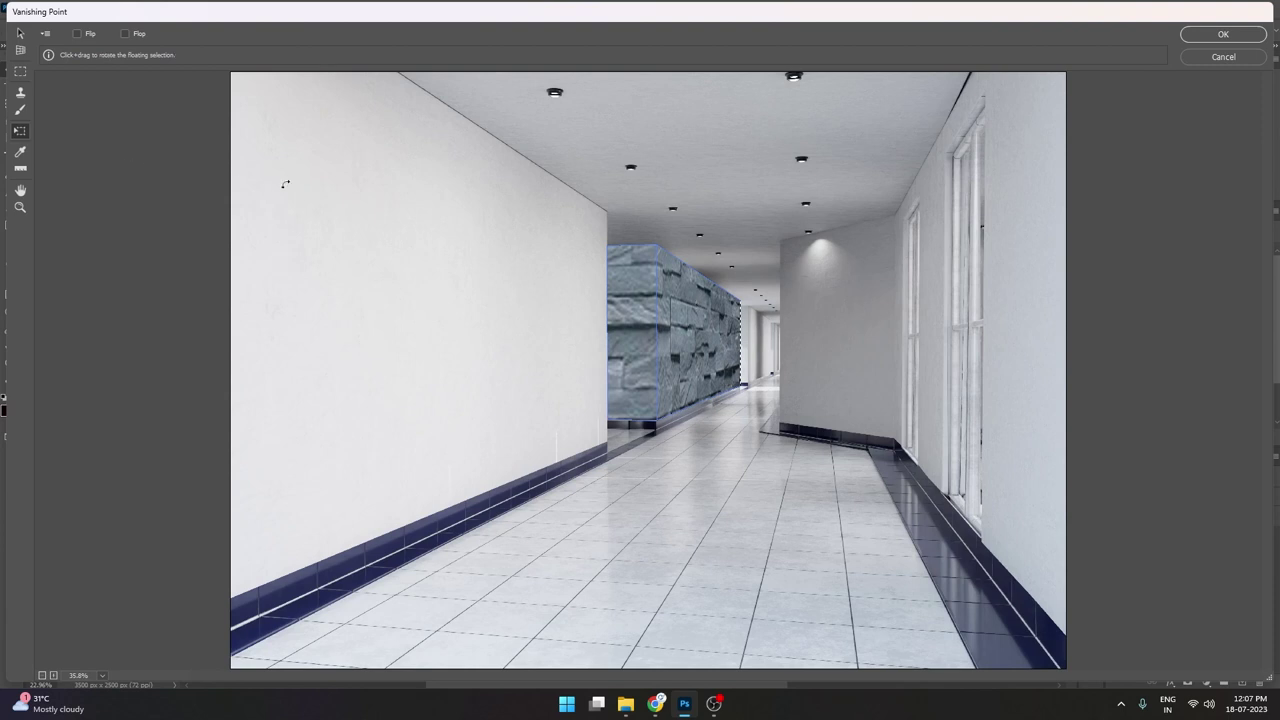
pyautogui.moveTo(683, 308)
pyautogui.mouseDown()
pyautogui.moveTo(648, 371)
pyautogui.moveTo(709, 350)
pyautogui.mouseUp()
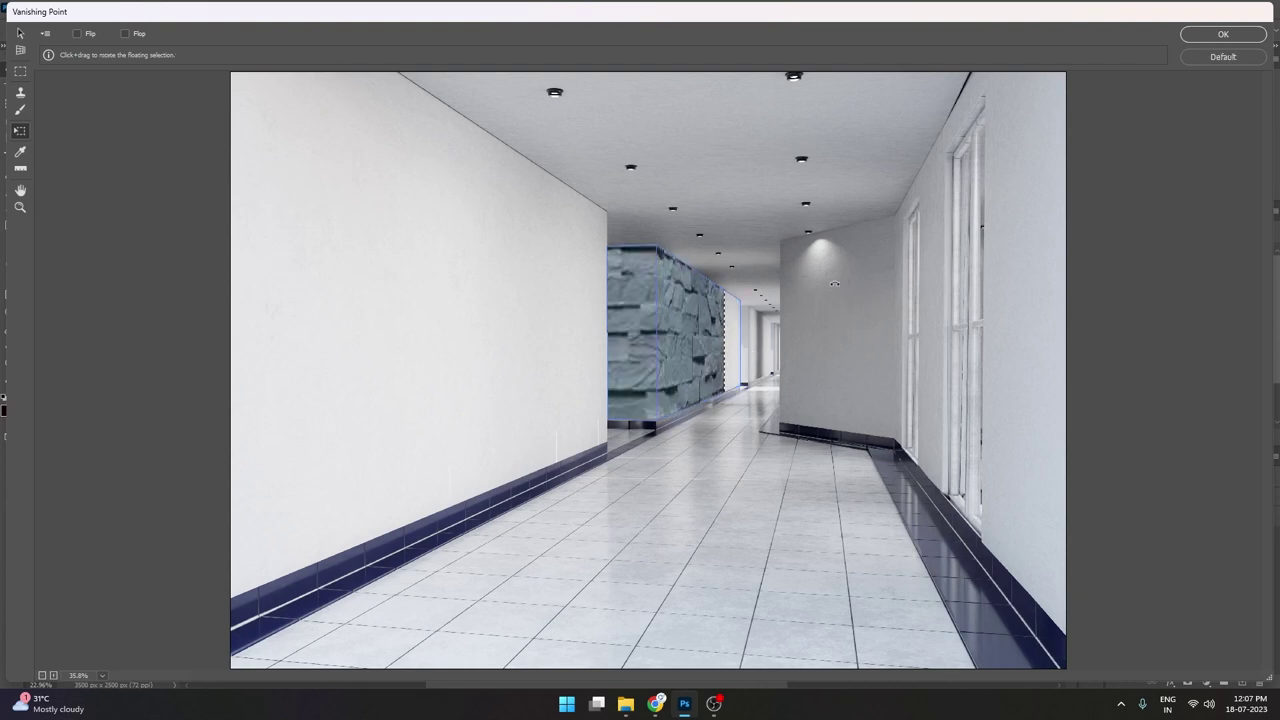
pyautogui.hotkey('ctrl', 'z')
pyautogui.moveTo(350, 160)
pyautogui.mouseDown()
pyautogui.moveTo(286, 117)
pyautogui.moveTo(730, 316)
pyautogui.mouseUp()
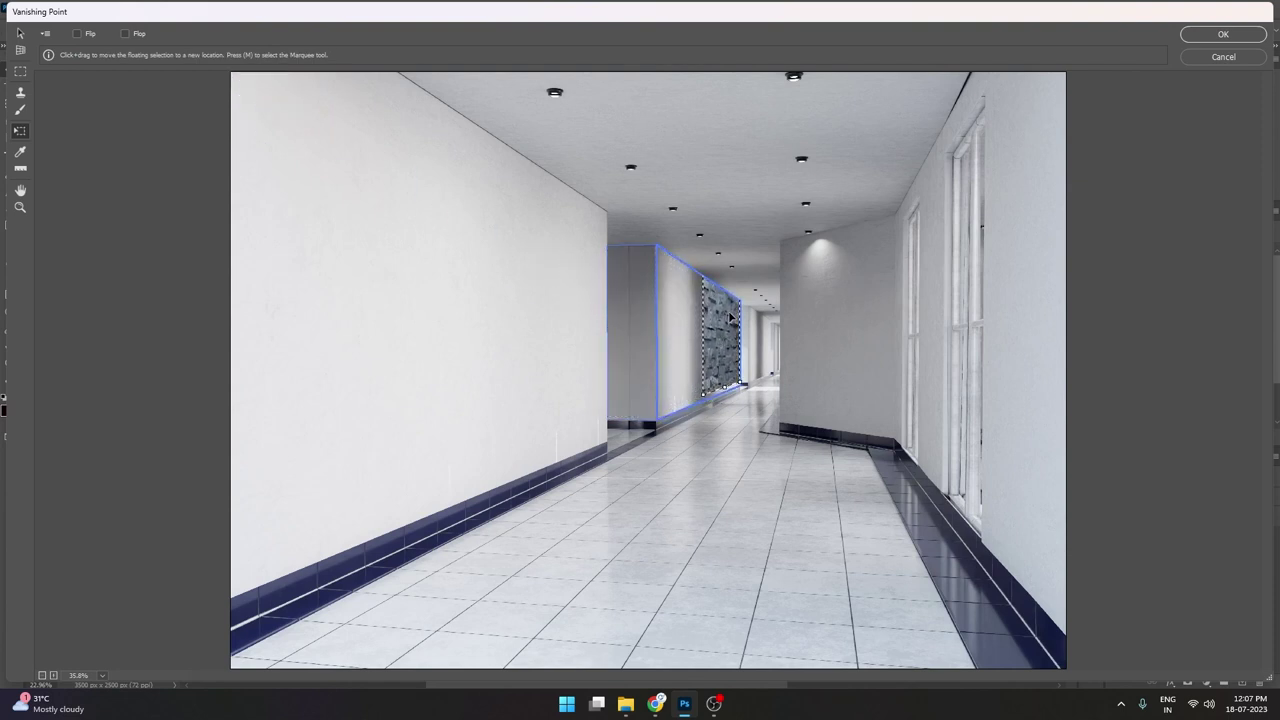
pyautogui.moveTo(703, 396); pyautogui.dragTo(659, 424)
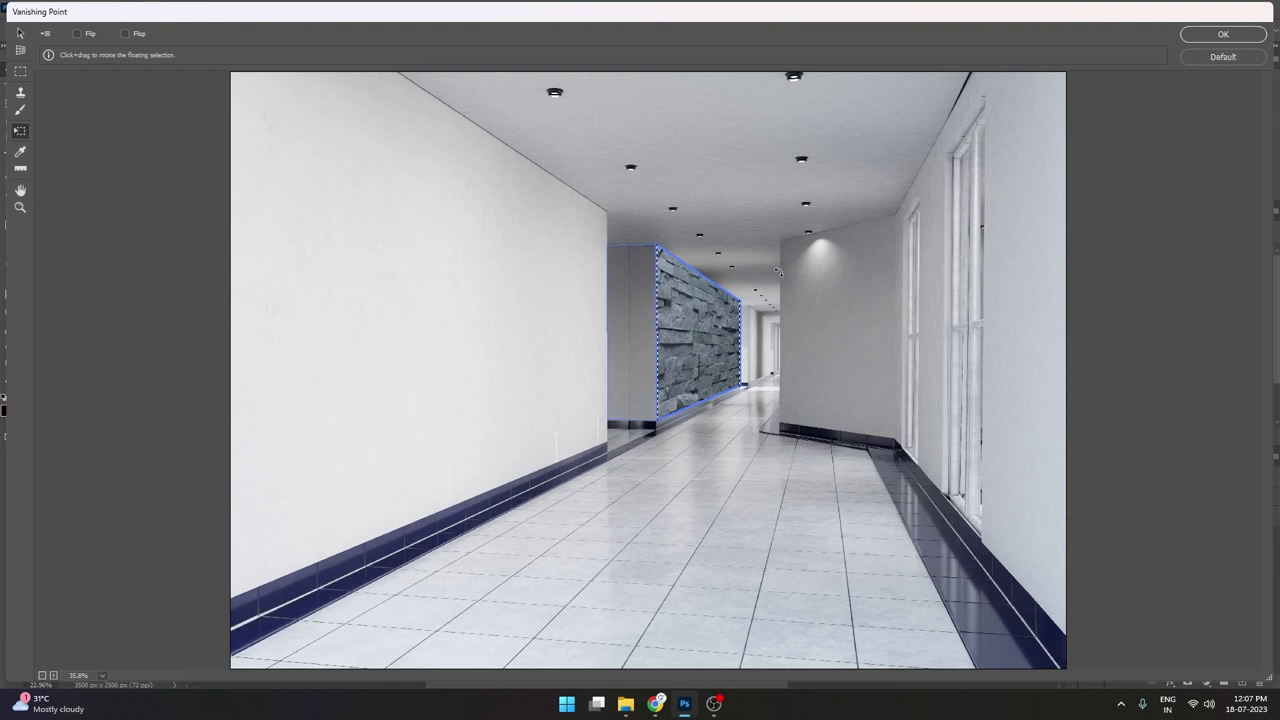
# Paste a second stone copy and scale it to cover the back corridor wall.
pyautogui.hotkey('ctrl', 'v')
pyautogui.moveTo(306, 129); pyautogui.dragTo(603, 311)
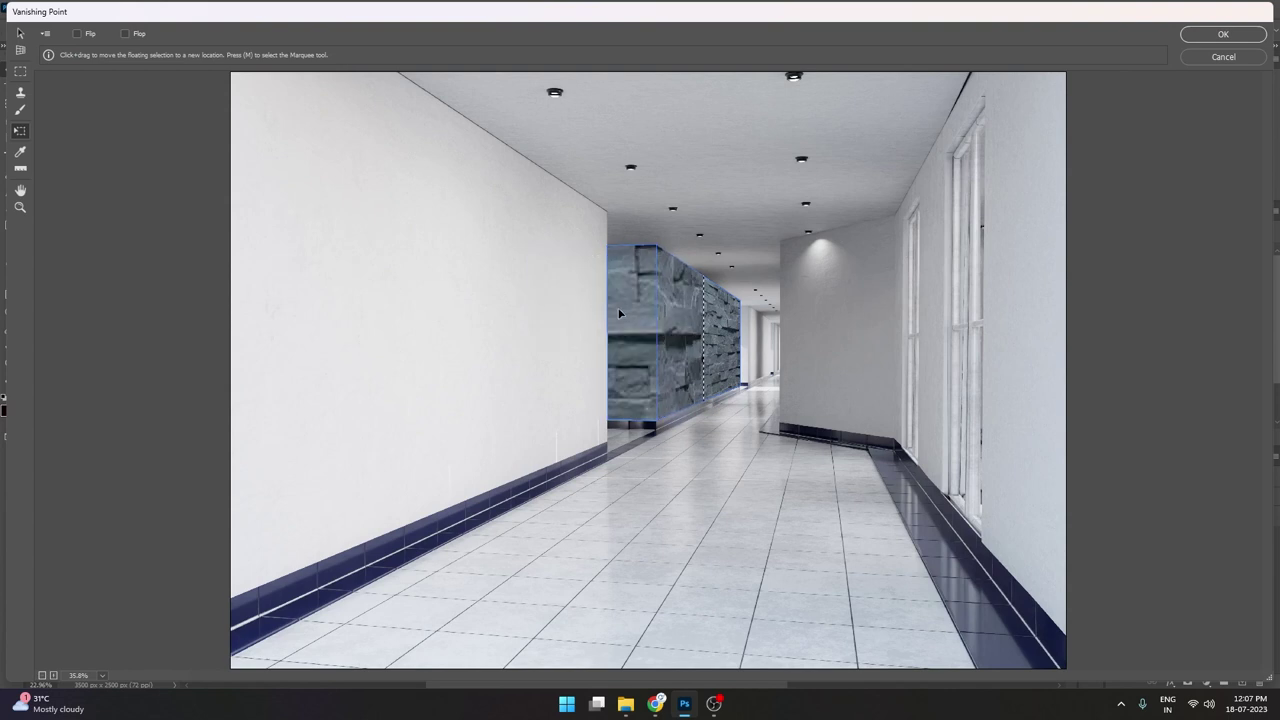
pyautogui.moveTo(637, 325); pyautogui.dragTo(495, 325)
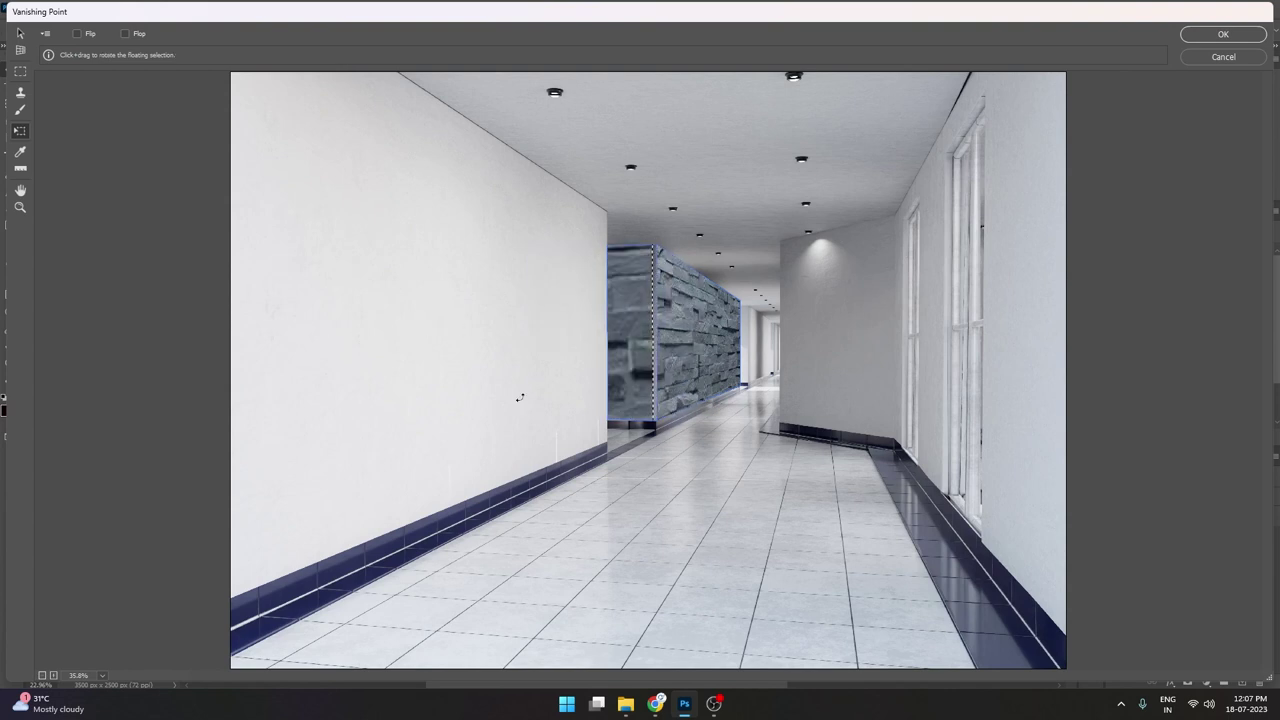
pyautogui.moveTo(608, 296); pyautogui.dragTo(333, 331)
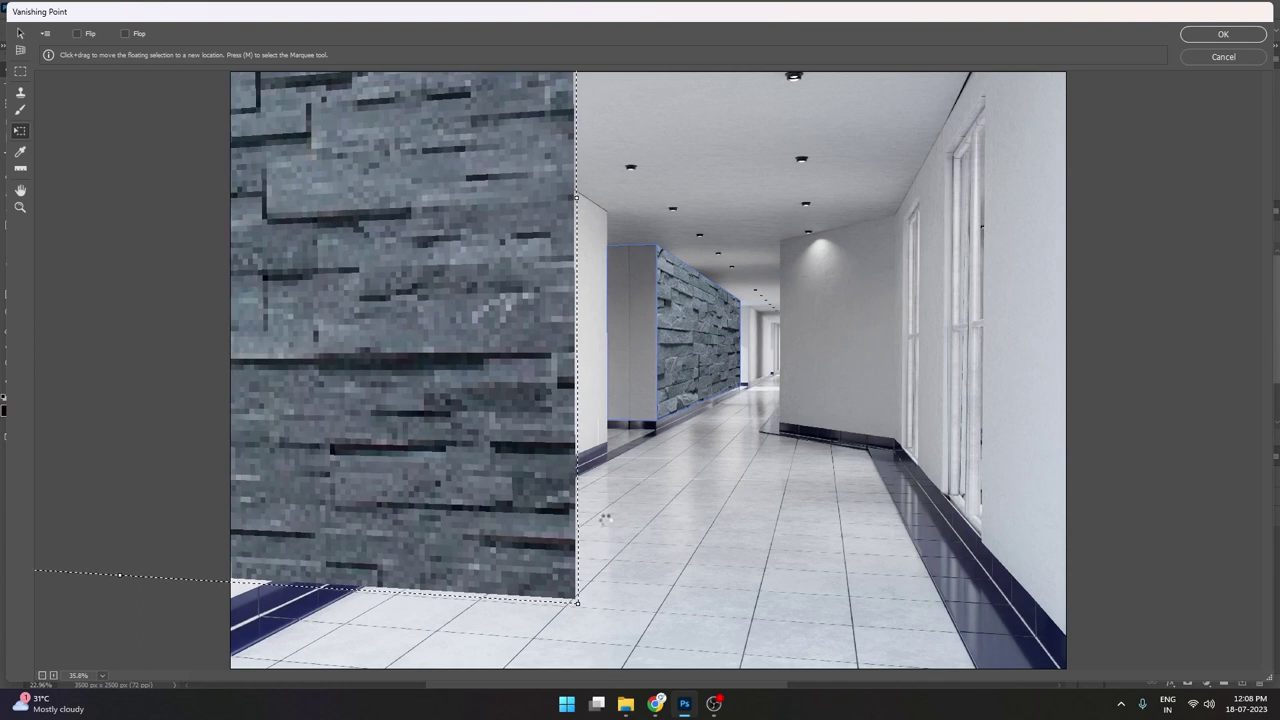
pyautogui.moveTo(333, 331)
pyautogui.mouseDown()
pyautogui.moveTo(577, 585)
pyautogui.moveTo(438, 486)
pyautogui.moveTo(500, 463)
pyautogui.moveTo(580, 386)
pyautogui.mouseUp()
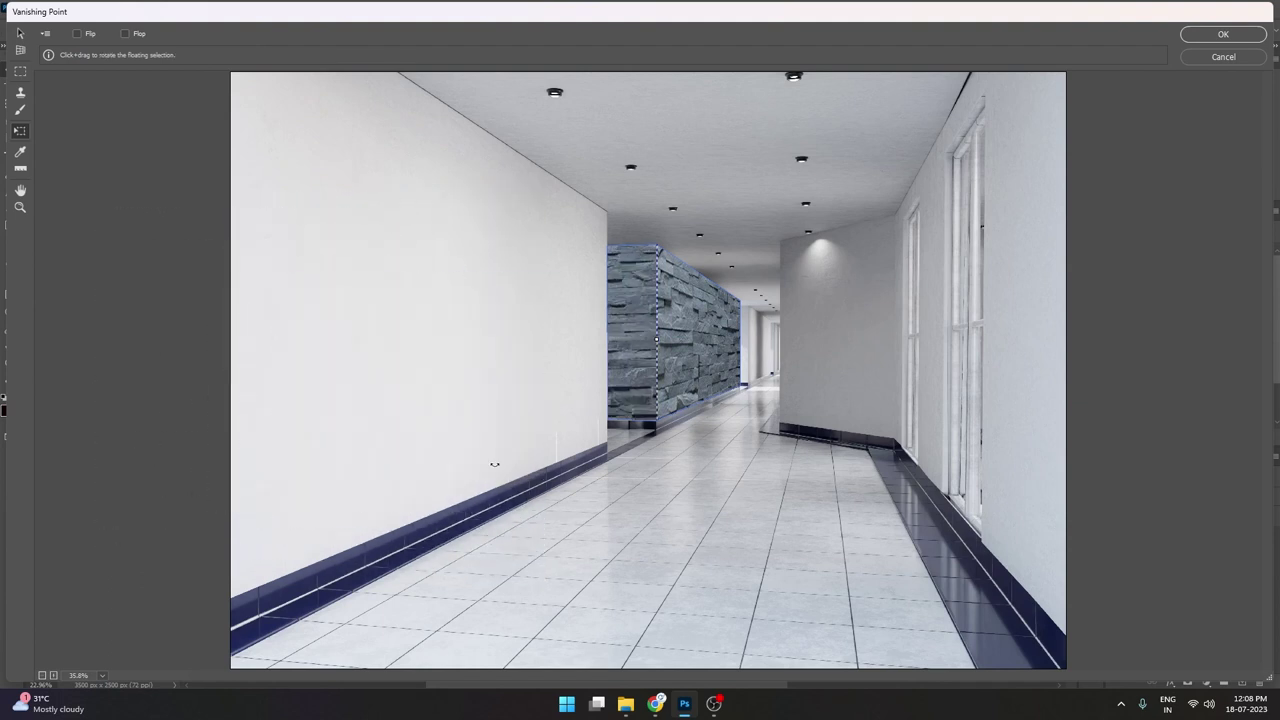
# Apply the stone texture and nudge the layer 1 px right, then 2 px left.
pyautogui.click(1206, 38)
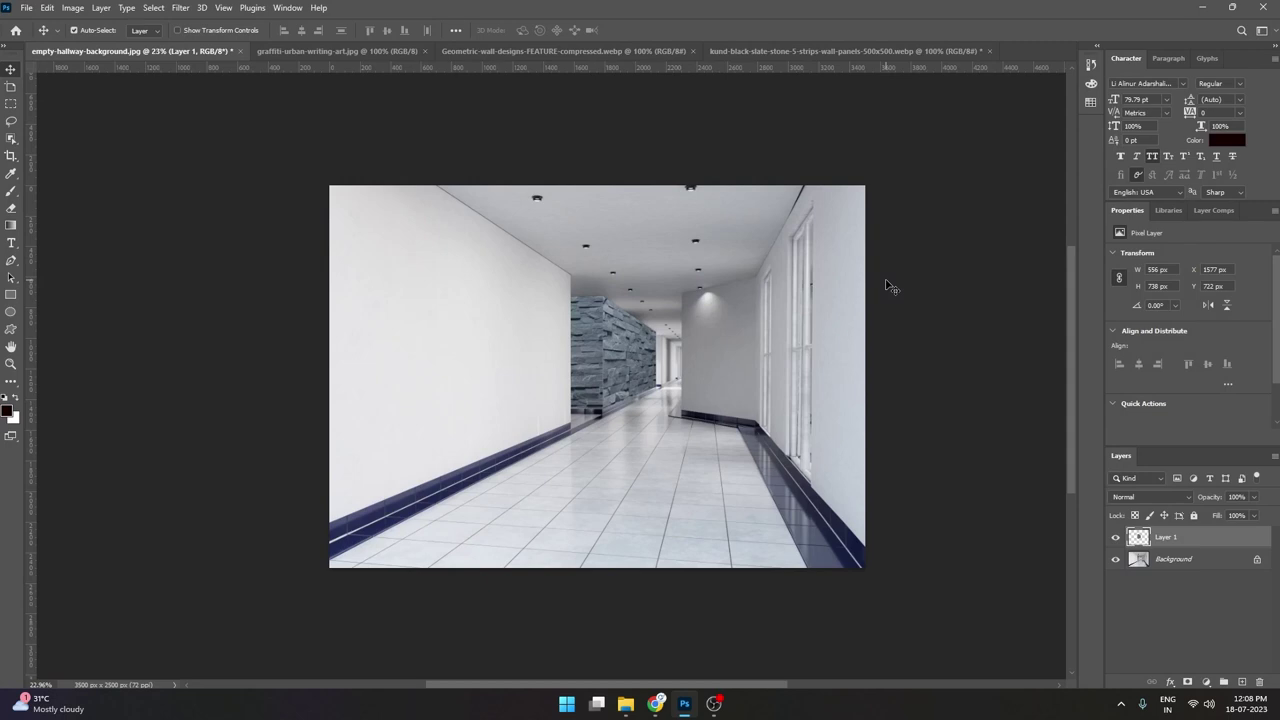
pyautogui.scroll(3, 605, 357)
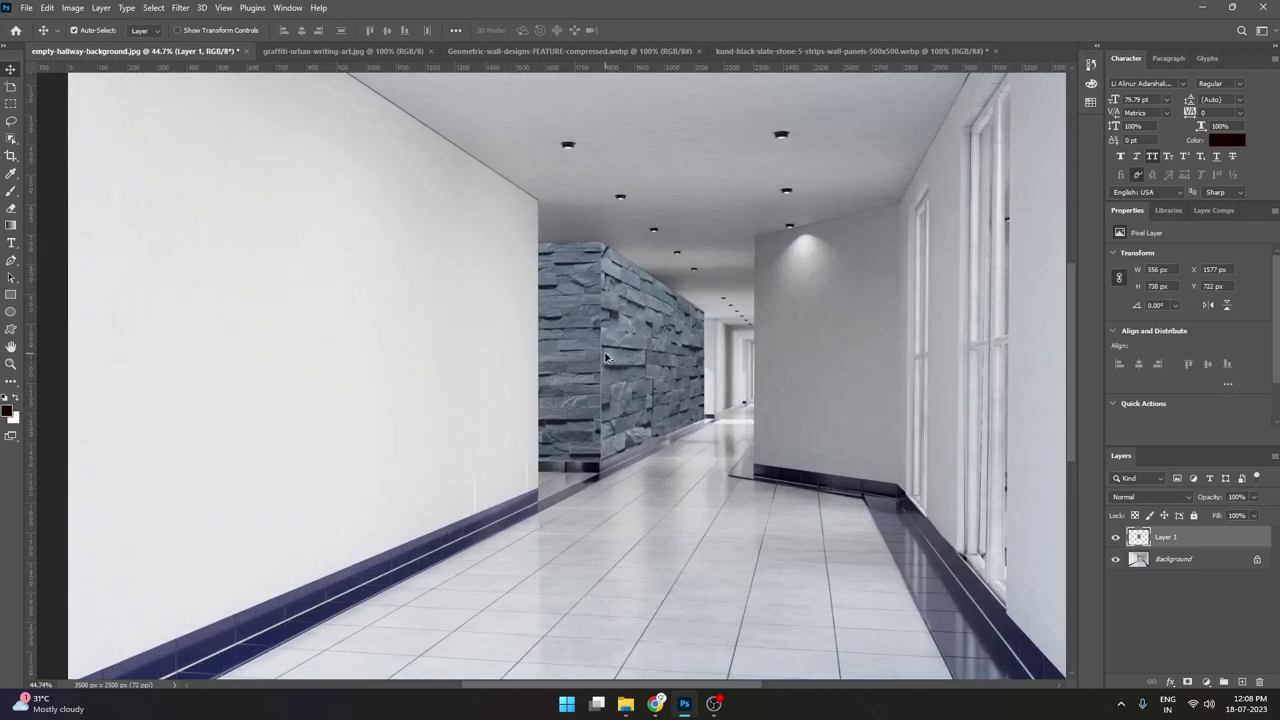
pyautogui.scroll(2, 605, 357)
pyautogui.press('Right')
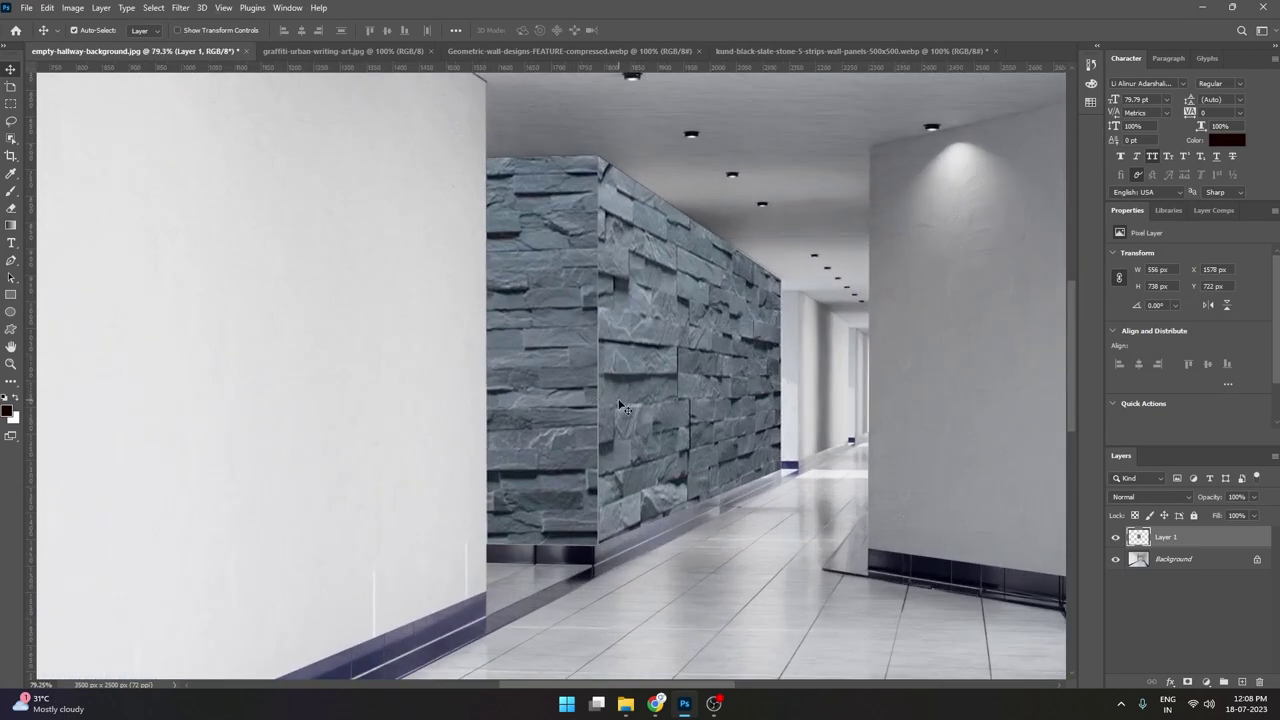
pyautogui.press('Left')
pyautogui.press('Left')
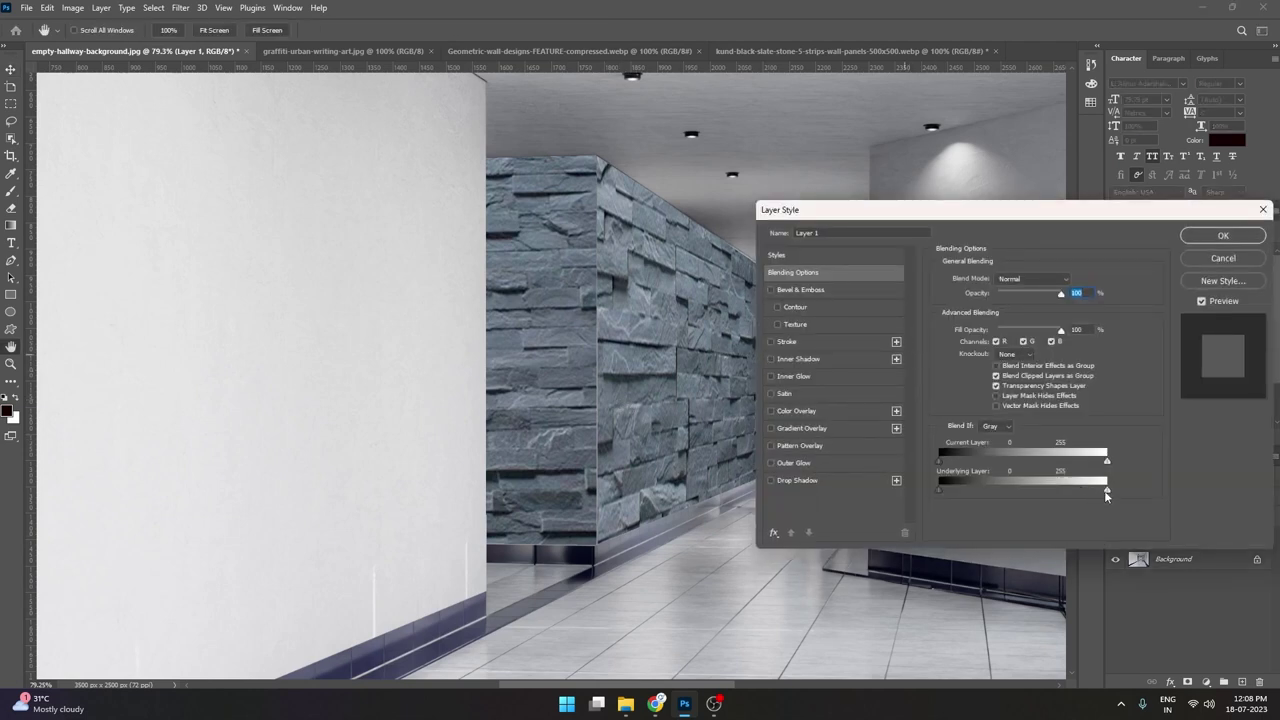
# Split the Underlying Layer Blend If white slider to 187/255 and confirm.
pyautogui.moveTo(1084, 494); pyautogui.dragTo(1060, 492)
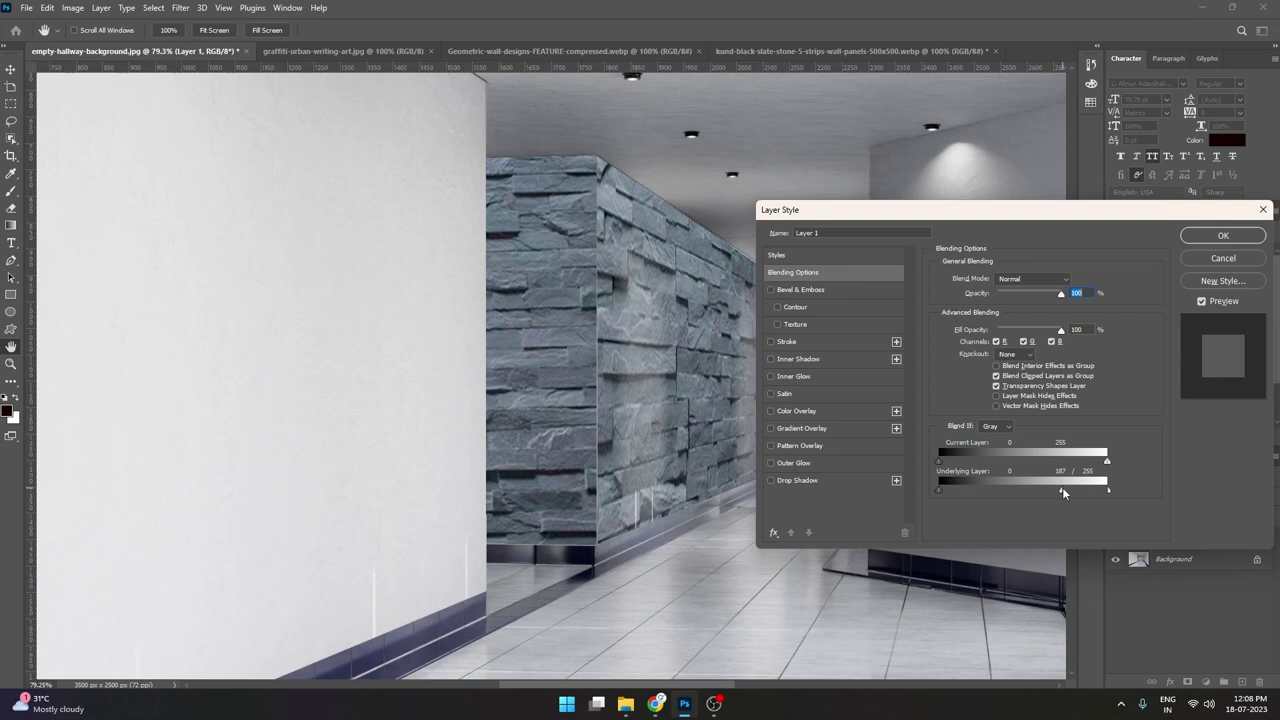
pyautogui.press('Return')
pyautogui.press('v')
pyautogui.scroll(-5, 655, 396)
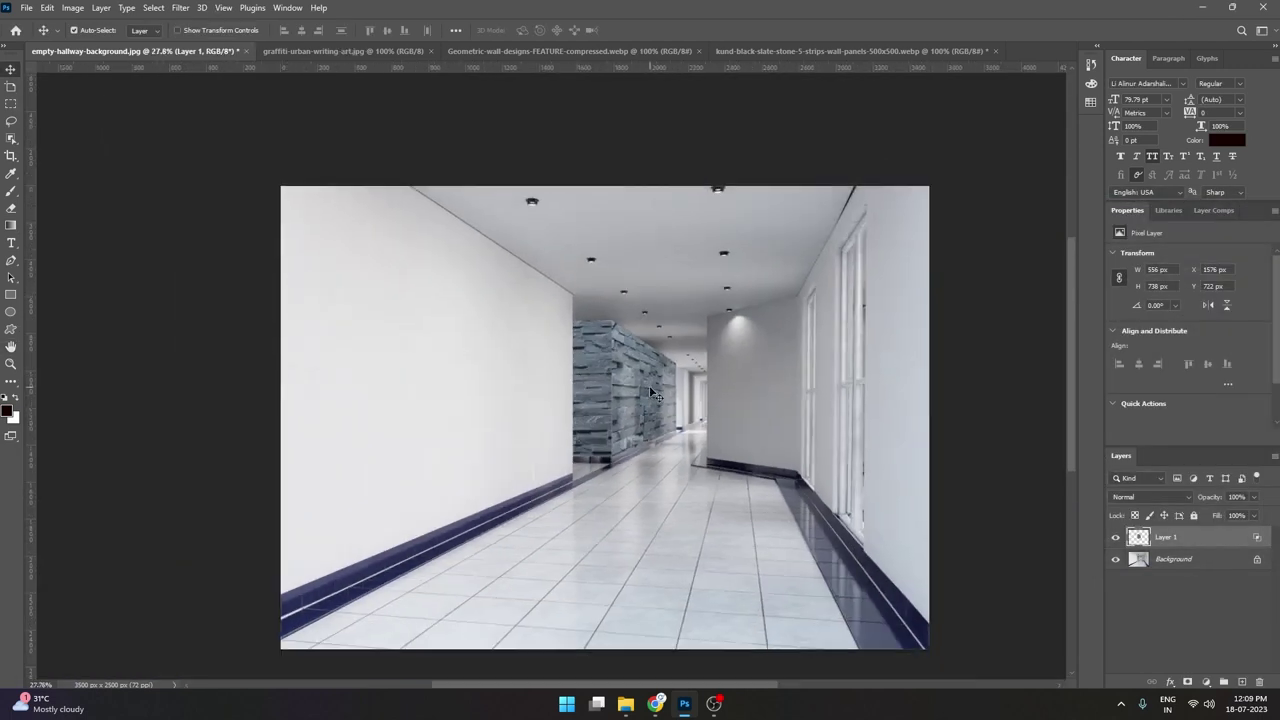
# Create a new Vanishing Point plane along the long left corridor wall.
pyautogui.click(180, 7)
pyautogui.click(210, 149)
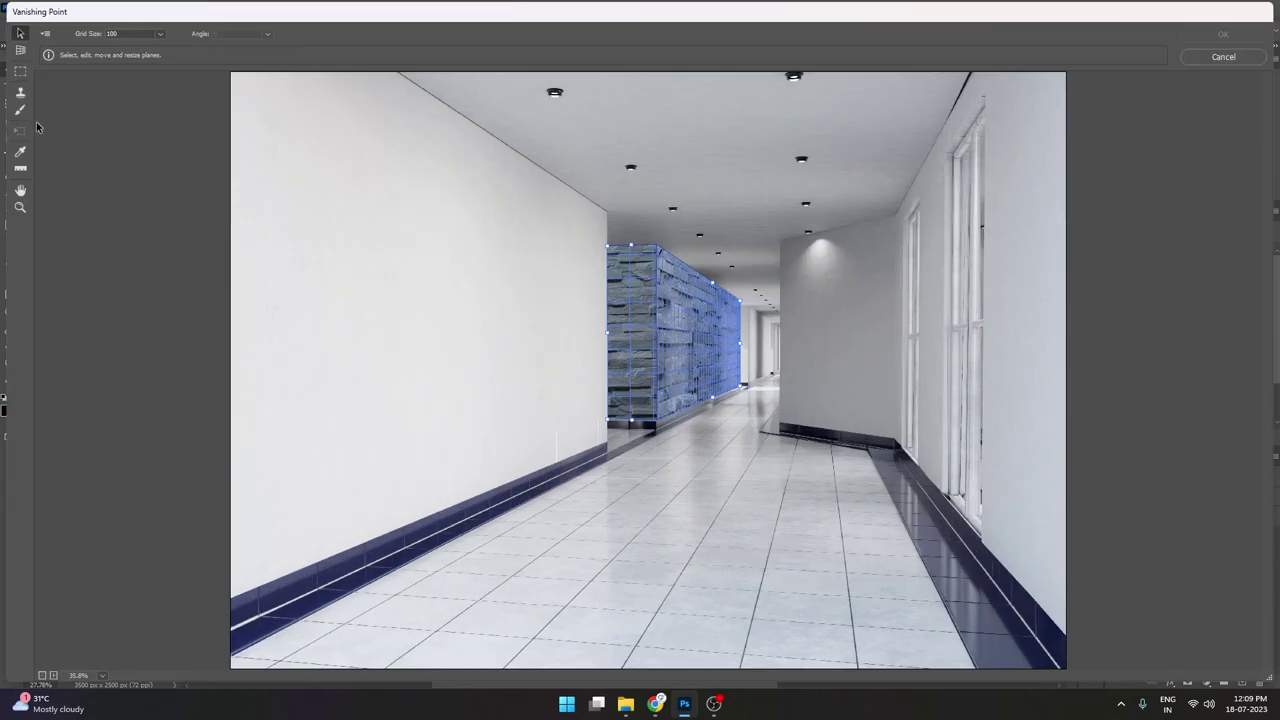
pyautogui.click(606, 211)
pyautogui.click(226, 600)
pyautogui.hotkey('ctrl', '-')
pyautogui.hotkey('ctrl', '-')
pyautogui.hotkey('ctrl', '-')
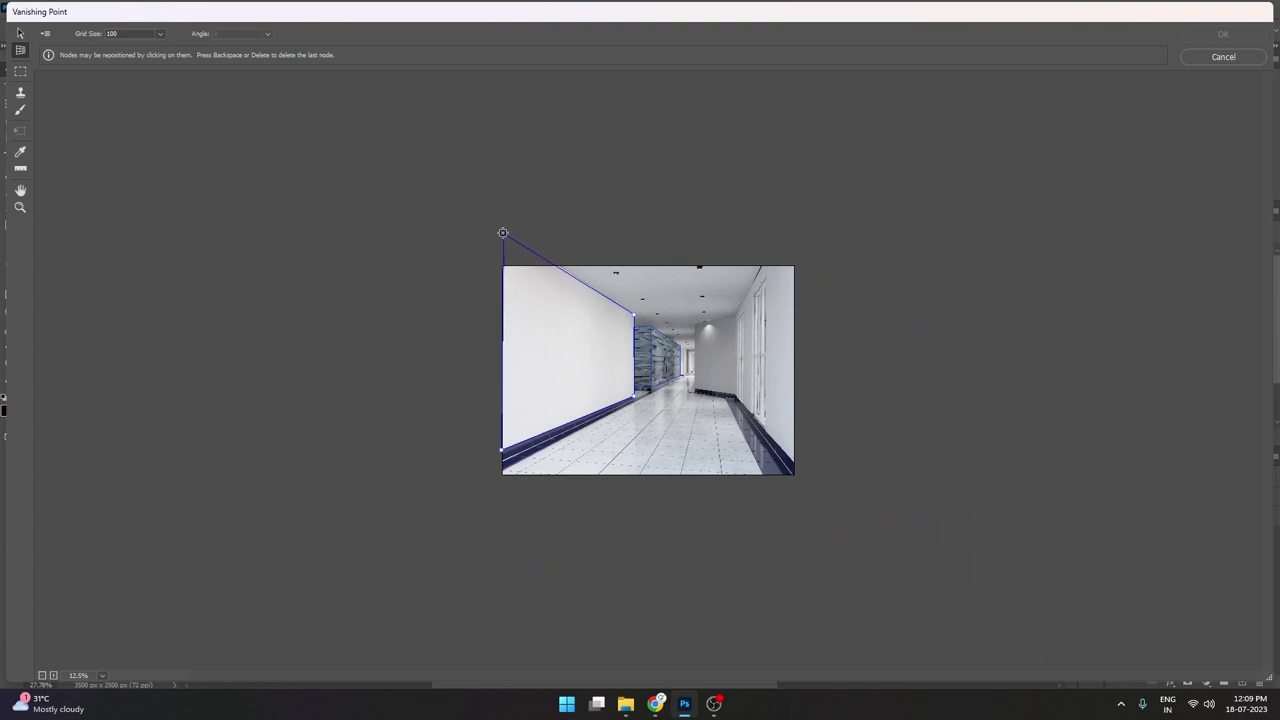
pyautogui.hotkey('ctrl', '+')
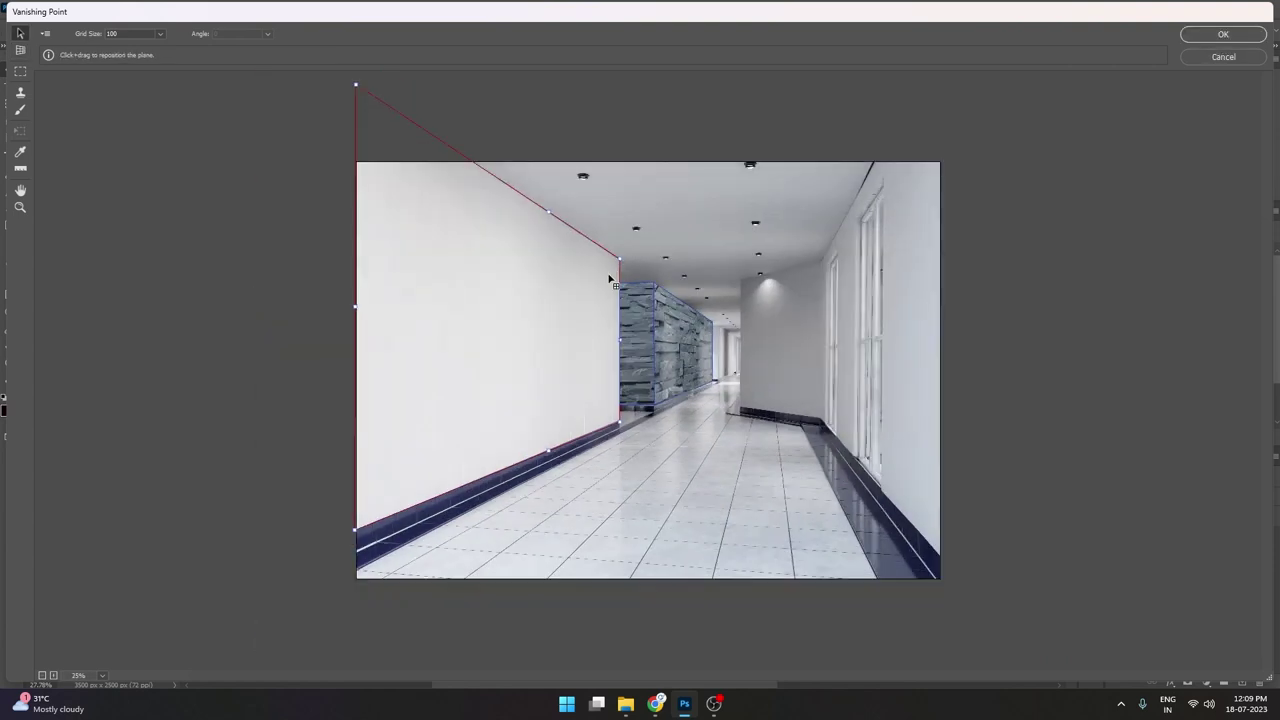
pyautogui.moveTo(357, 88); pyautogui.dragTo(354, 84)
pyautogui.press('Return')
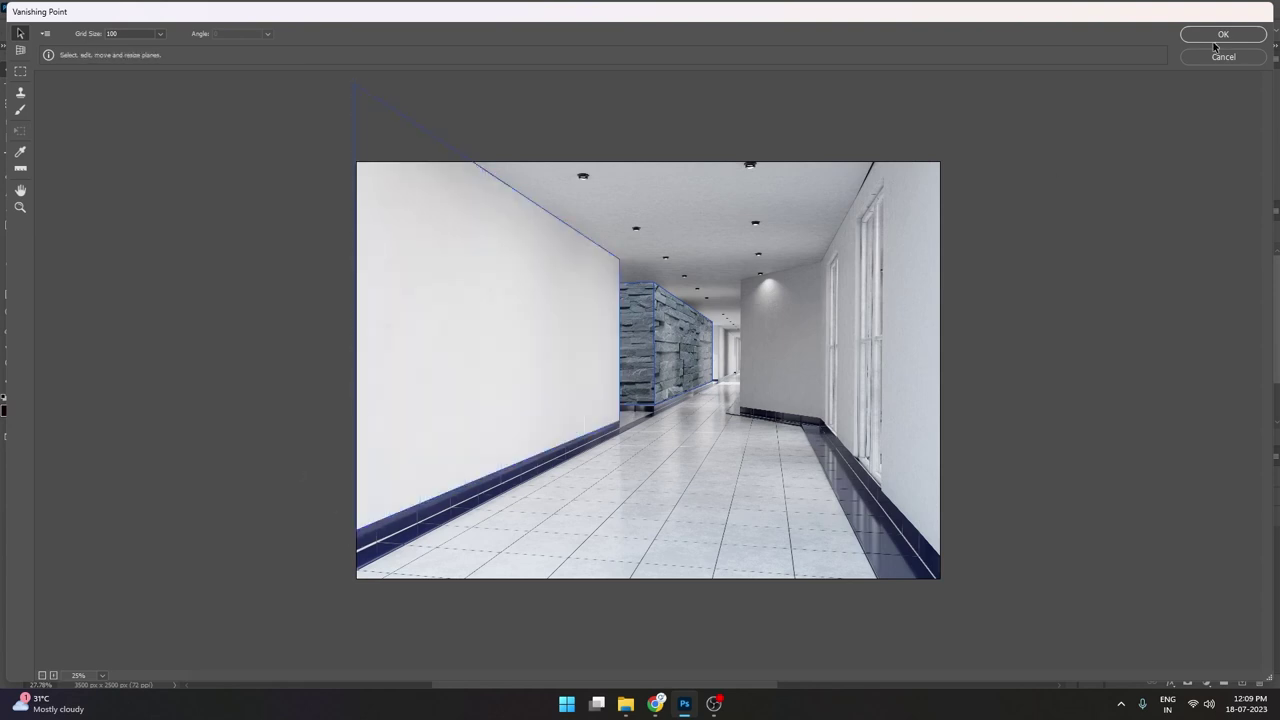
# Paste the graffiti into Vanishing Point, enlarge it over the left wall plane, and apply.
pyautogui.hotkey('ctrl', 'Tab')
pyautogui.hotkey('ctrl', 'shift', 'Tab')
pyautogui.click(180, 7)
pyautogui.click(195, 135)
pyautogui.click(702, 287)
pyautogui.hotkey('ctrl', 'v')
pyautogui.moveTo(340, 135); pyautogui.dragTo(595, 340)
pyautogui.press('t')
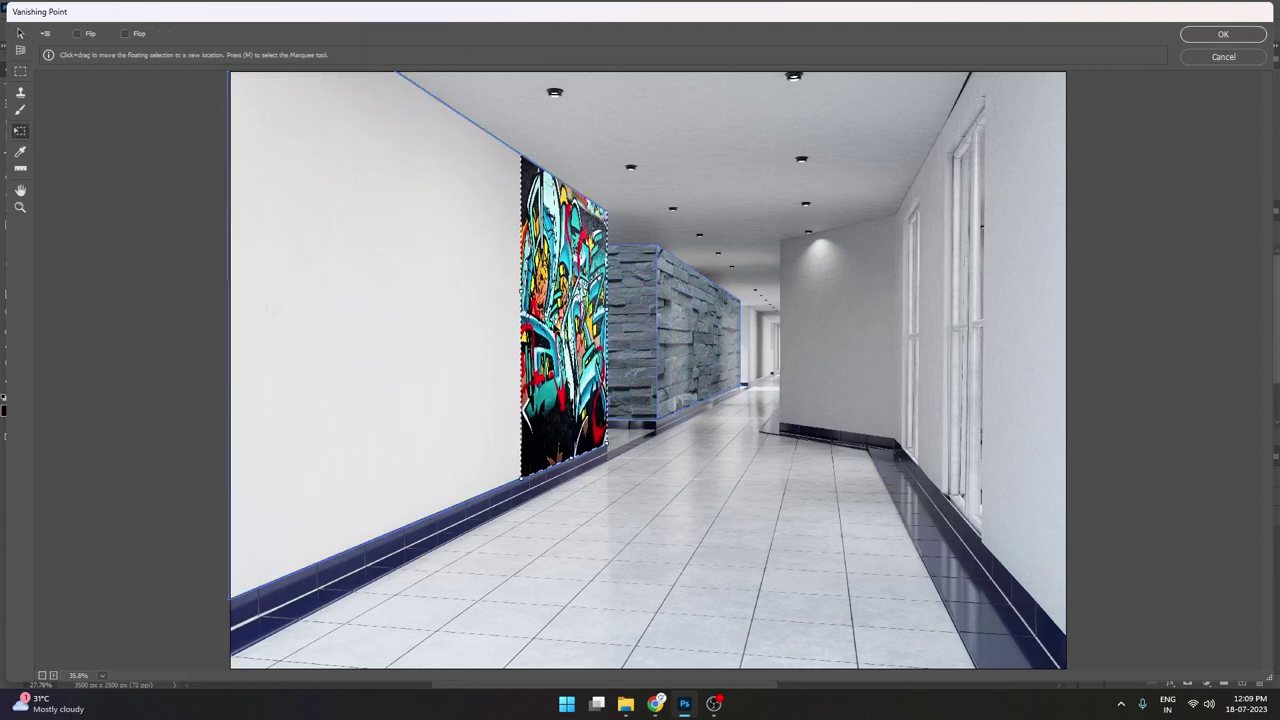
pyautogui.moveTo(521, 320); pyautogui.dragTo(437, 512)
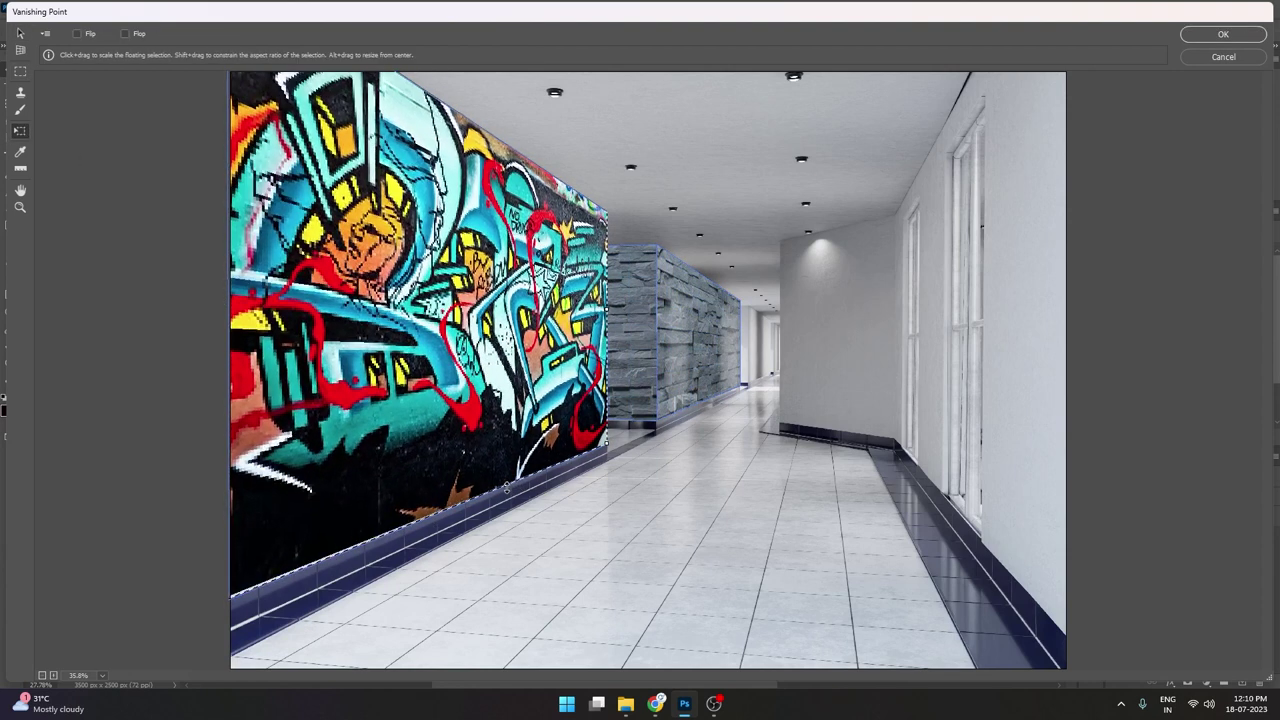
pyautogui.click(1222, 34)
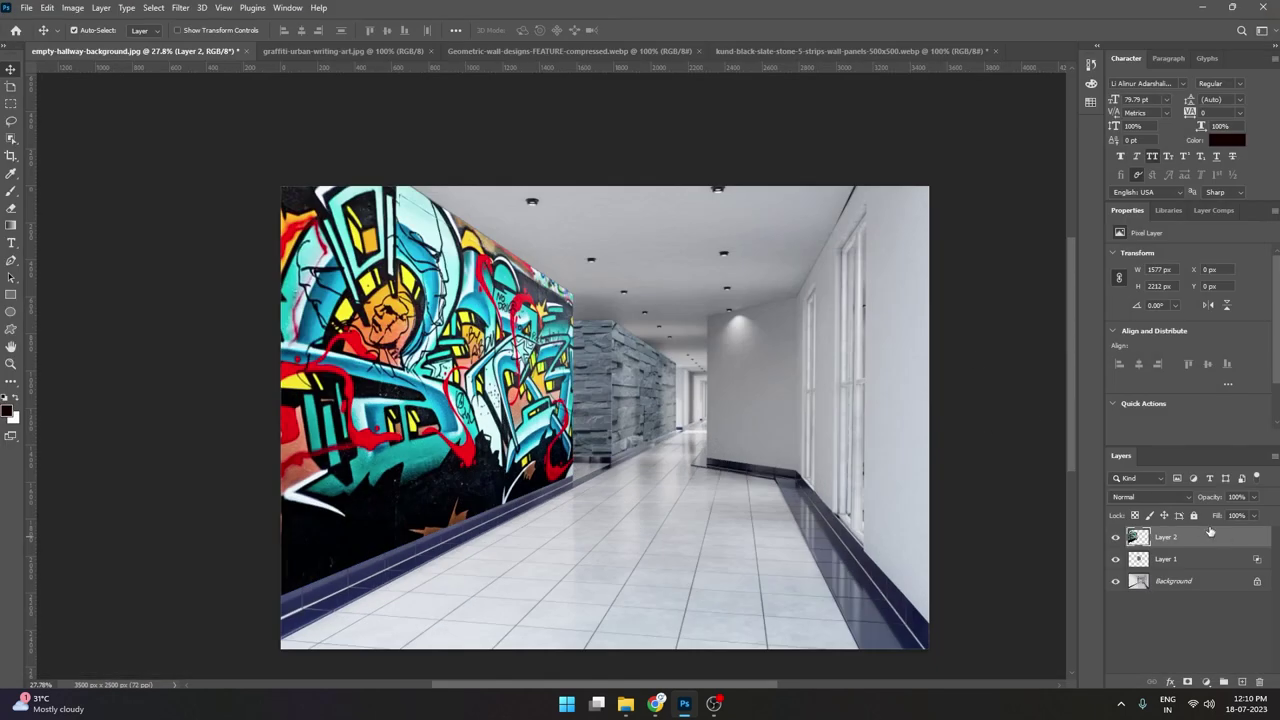
# Set the graffiti layer's (Layer 2) Blend If underlying slider to 218.
pyautogui.doubleClick(1210, 532)
pyautogui.moveTo(1107, 494); pyautogui.dragTo(1081, 488)
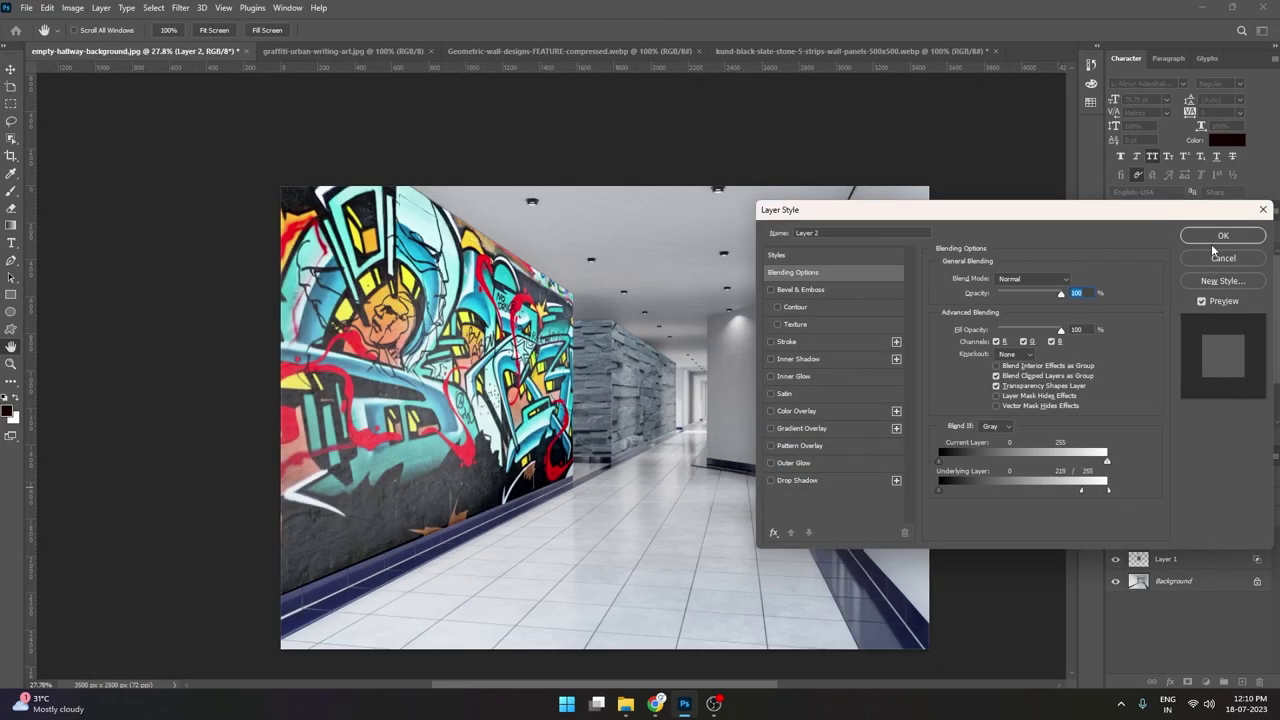
pyautogui.press('Return')
# Add a new empty layer and draw a Vanishing Point plane on the right end wall.
pyautogui.click(1241, 683)
pyautogui.hotkey('ctrl', 'alt', 'v')
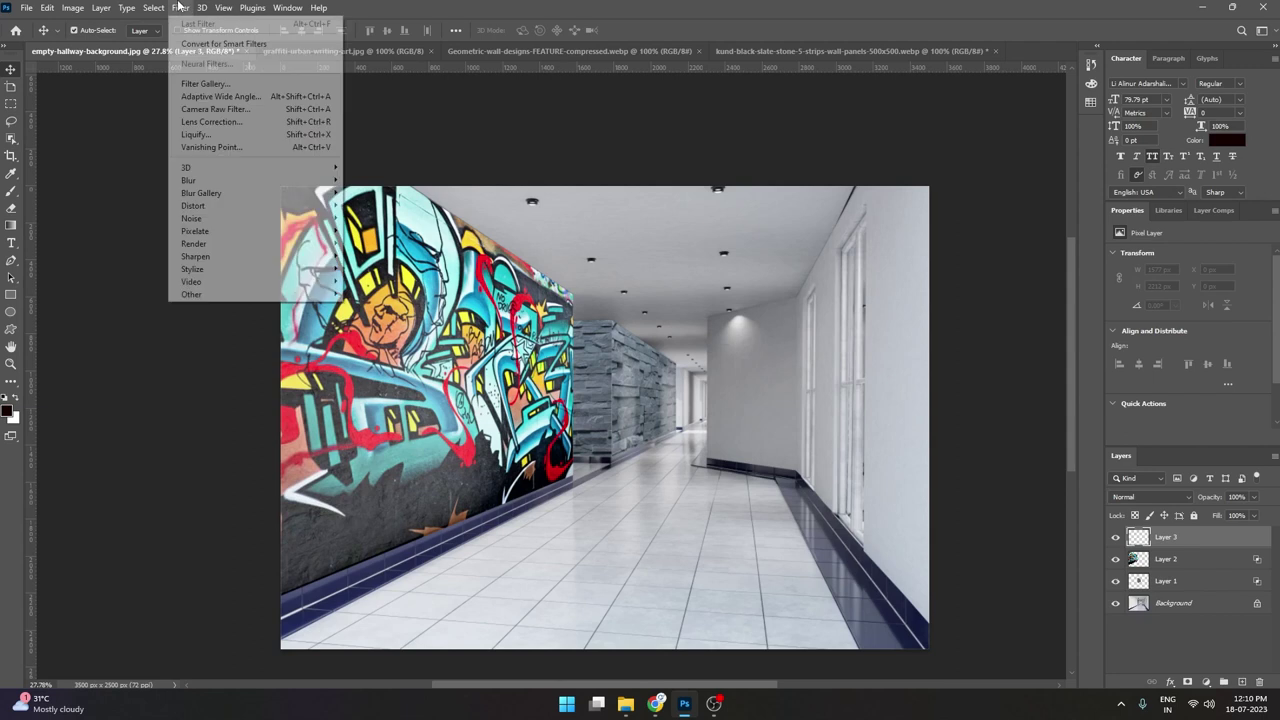
pyautogui.click(716, 290)
pyautogui.click(20, 50)
pyautogui.click(779, 240)
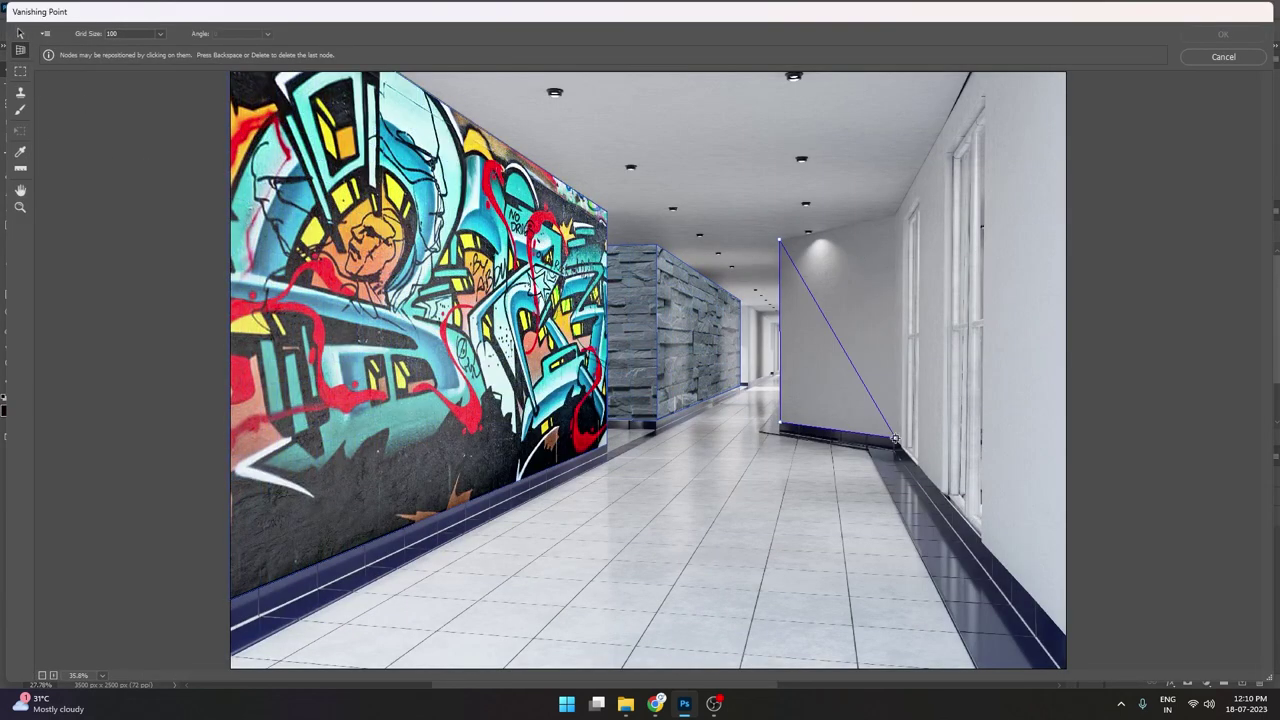
pyautogui.click(895, 216)
# Adjust the right wall plane's corners and keep the plane.
pyautogui.hotkey('ctrl', '+')
pyautogui.hotkey('ctrl', '+')
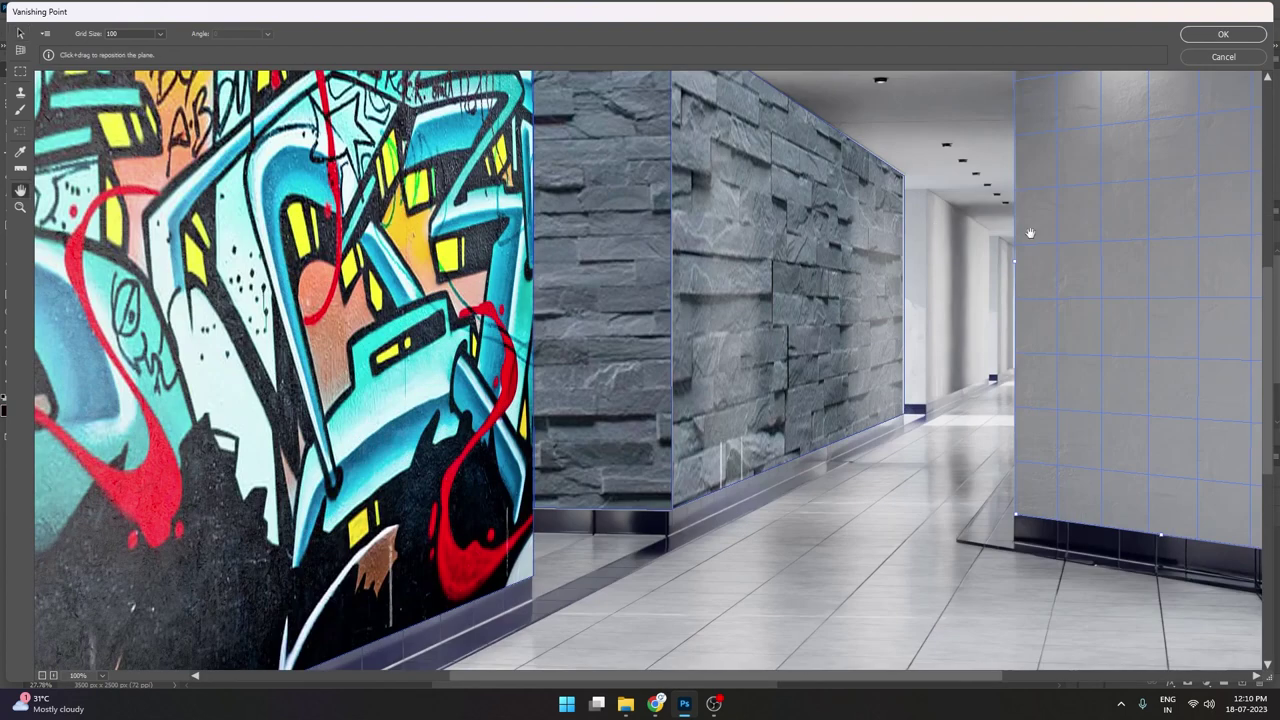
pyautogui.moveTo(1072, 427); pyautogui.dragTo(659, 427)
pyautogui.press('v')
pyautogui.moveTo(926, 140); pyautogui.dragTo(922, 134)
pyautogui.scroll(-5, 933, 400)
pyautogui.scroll(-2, 933, 400)
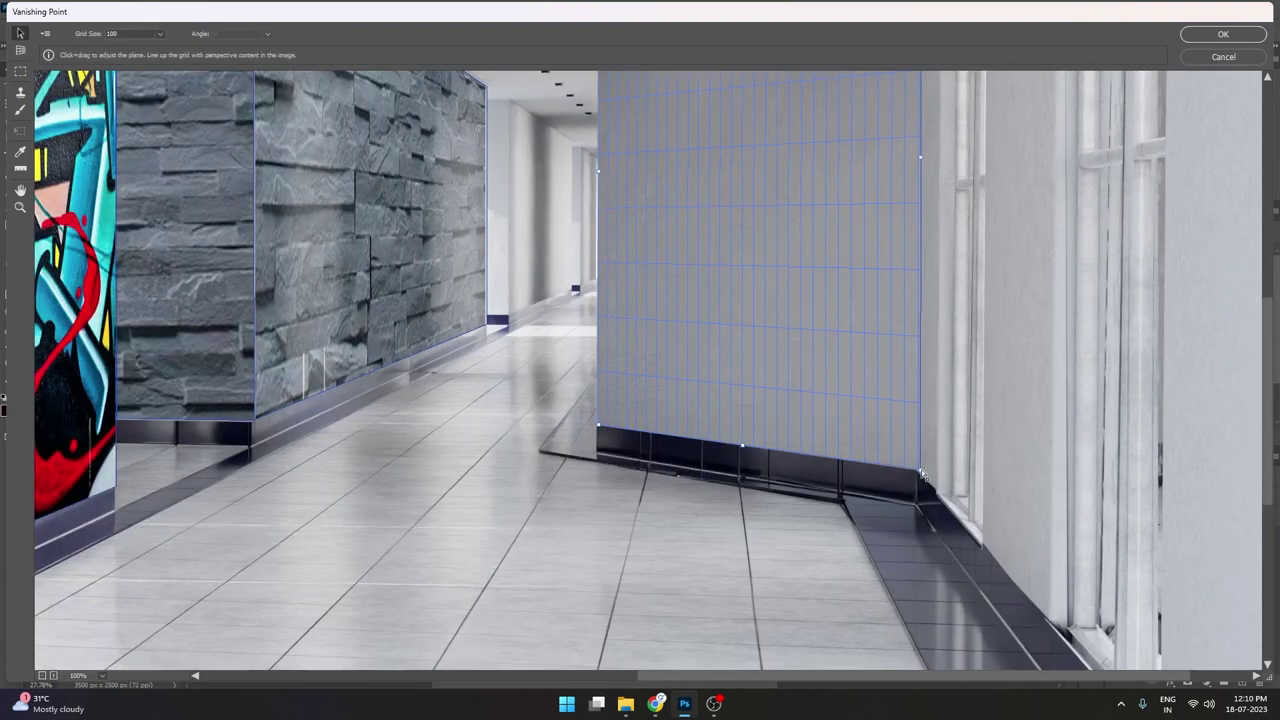
pyautogui.click(1222, 33)
# Paste the wooden geometric panel onto the right wall plane and scale it to fit.
pyautogui.hotkey('ctrl', 'Tab')
pyautogui.hotkey('ctrl', 'Tab')
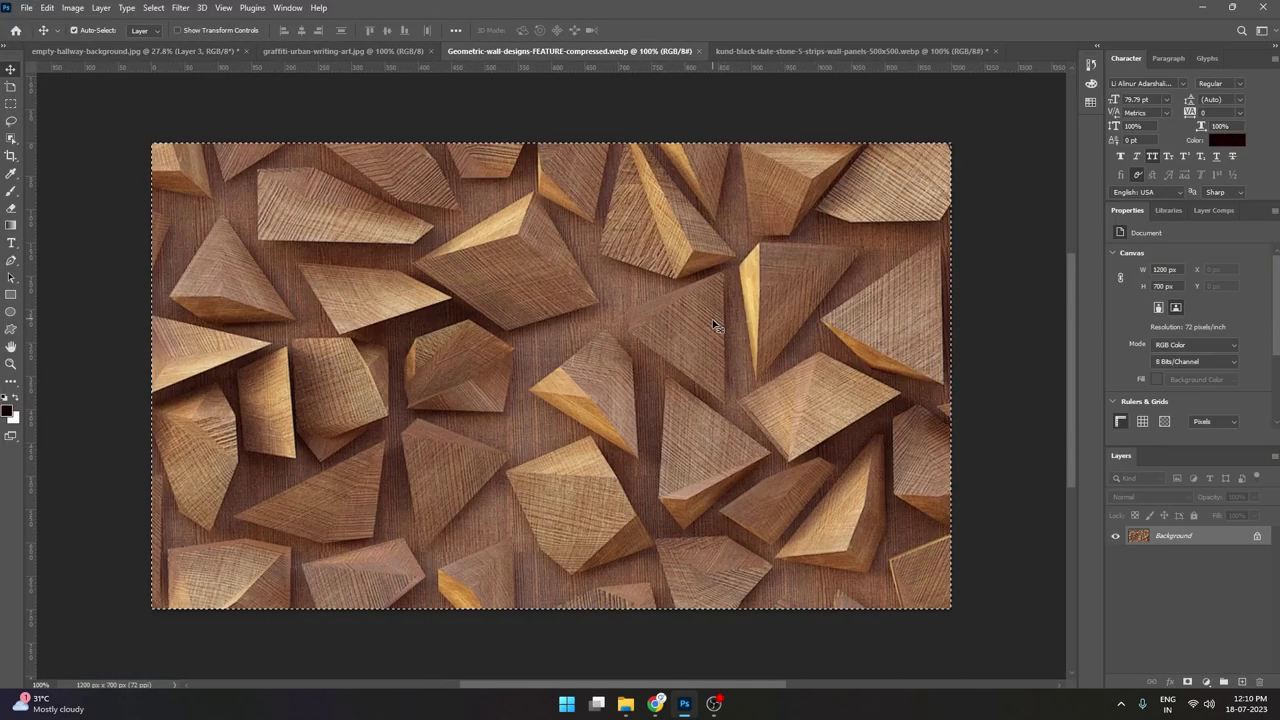
pyautogui.hotkey('ctrl', 'Tab')
pyautogui.hotkey('ctrl', 'Tab')
pyautogui.click(182, 8)
pyautogui.click(215, 125)
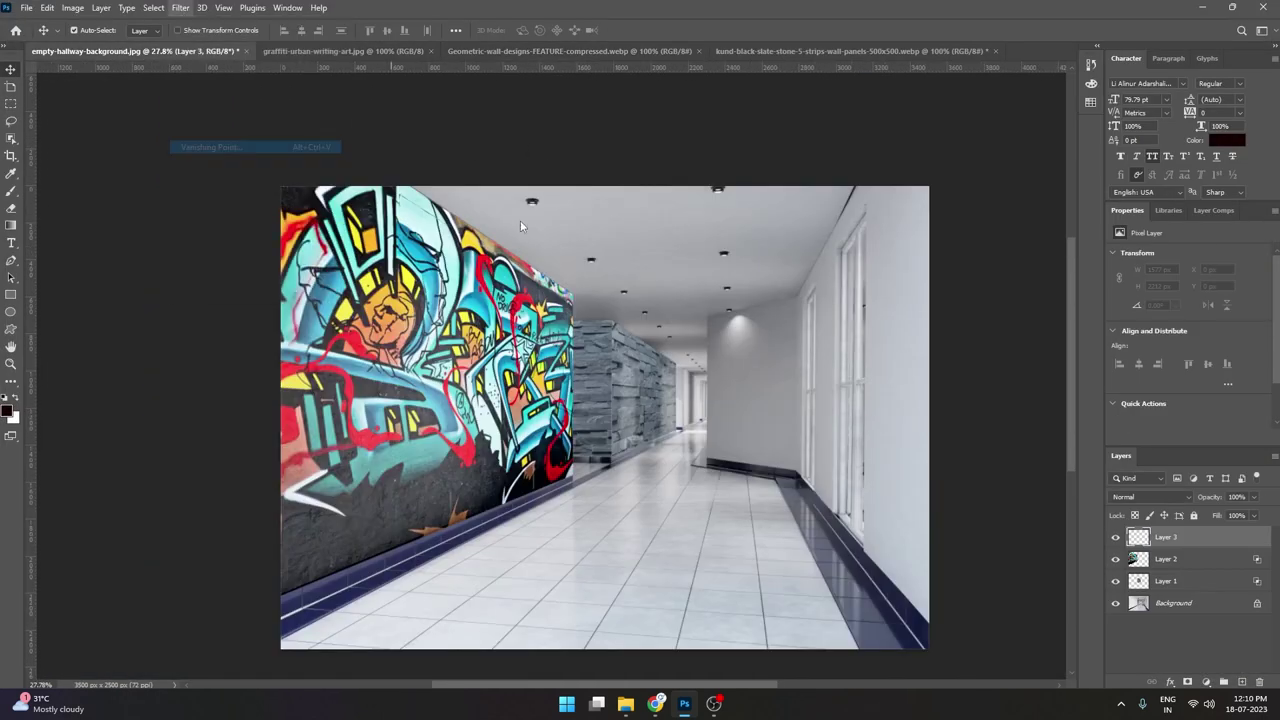
pyautogui.hotkey('ctrl', 'v')
pyautogui.moveTo(500, 112); pyautogui.dragTo(871, 252)
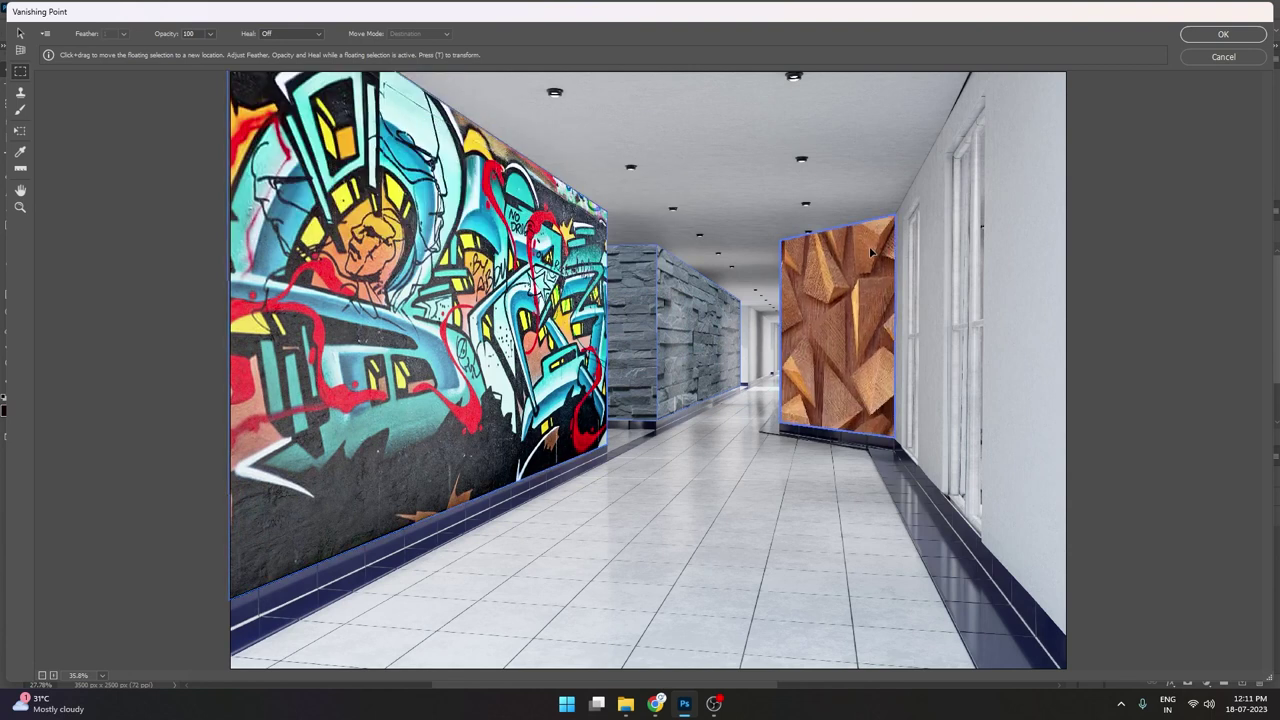
pyautogui.hotkey('ctrl', 'z')
pyautogui.hotkey('ctrl', 'shift', 'z')
pyautogui.press('t')
pyautogui.moveTo(838, 330)
pyautogui.mouseDown()
pyautogui.moveTo(662, 343)
pyautogui.moveTo(840, 330)
pyautogui.moveTo(843, 217)
pyautogui.moveTo(855, 285)
pyautogui.mouseUp()
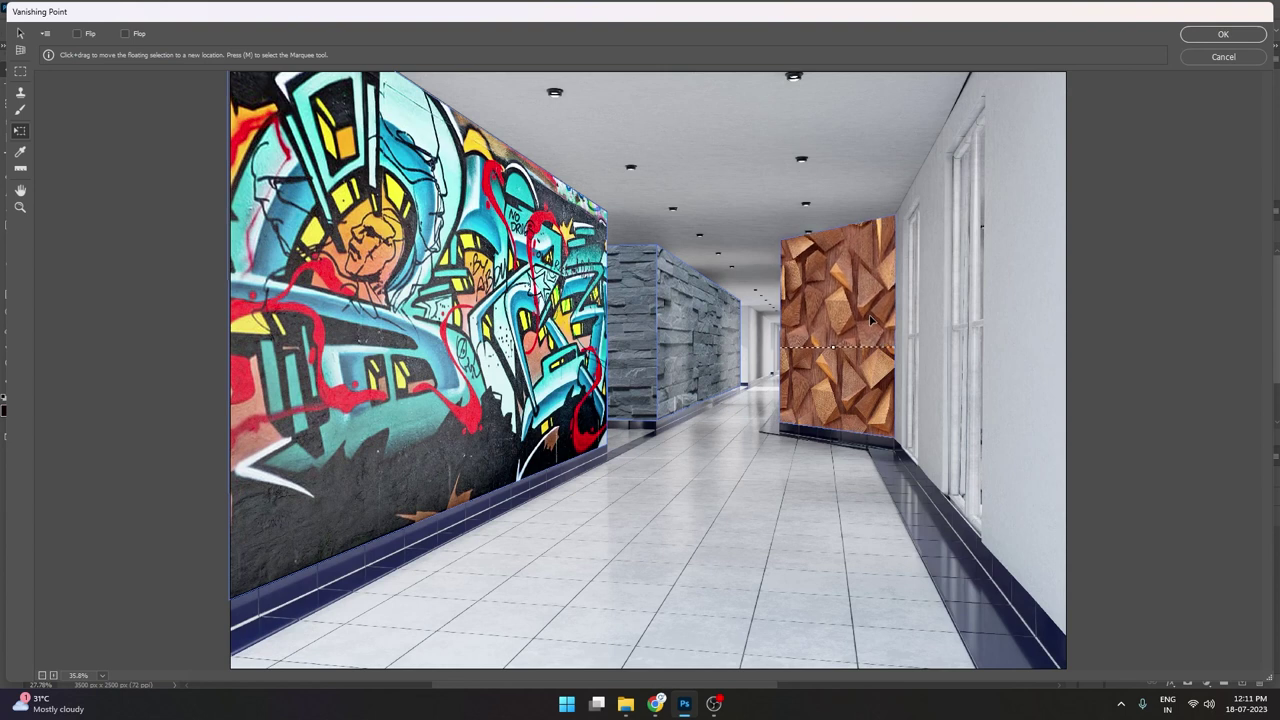
pyautogui.press('Return')
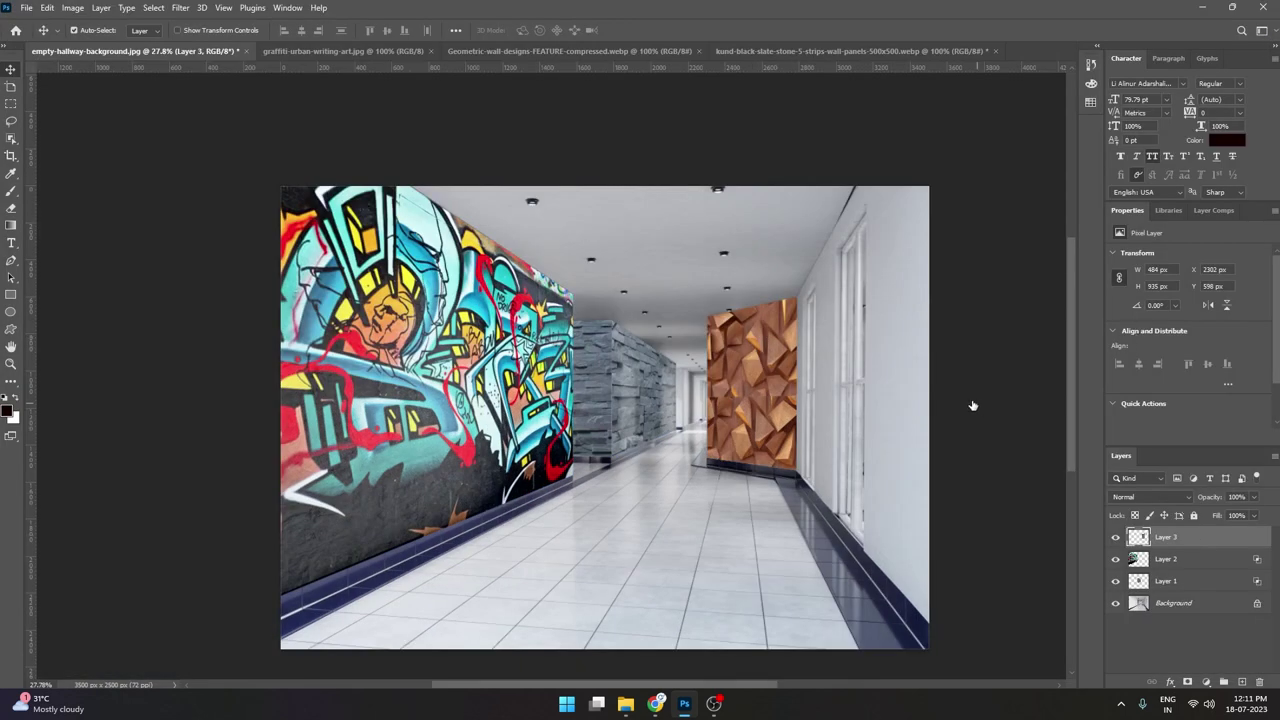
# Open the blending options for Layer 3, the wood panel layer.
pyautogui.doubleClick(1205, 537)
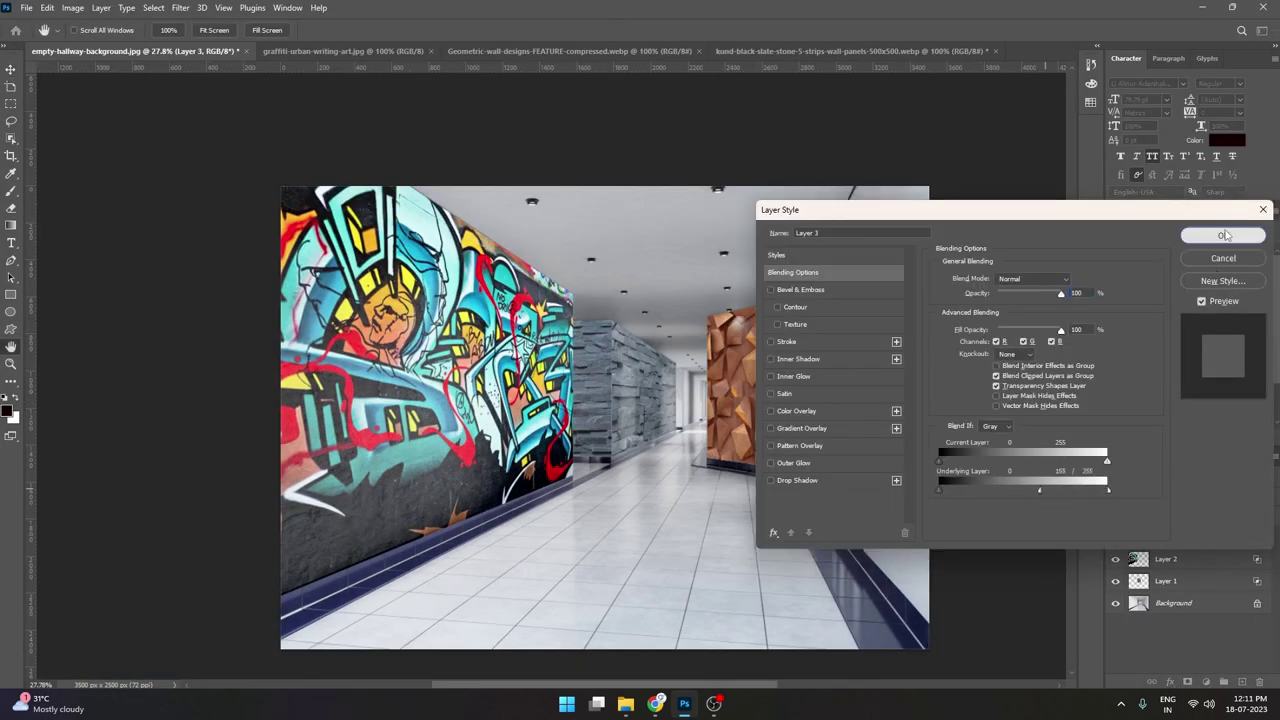